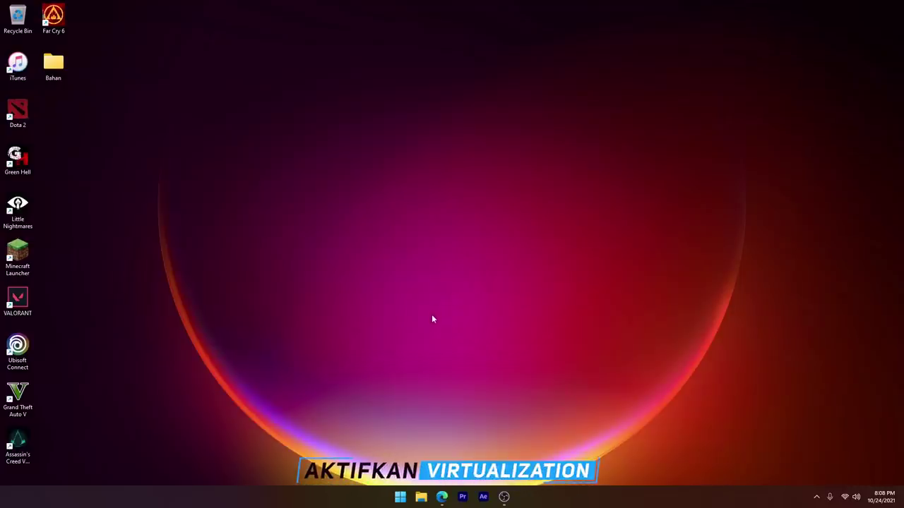
Step: Enable Virtual Machine Platform and Windows Hypervisor Platform in Windows Features
{"action": "left_click", "coordinate": [399, 496]}
{"action": "type", "text": "FEA"}
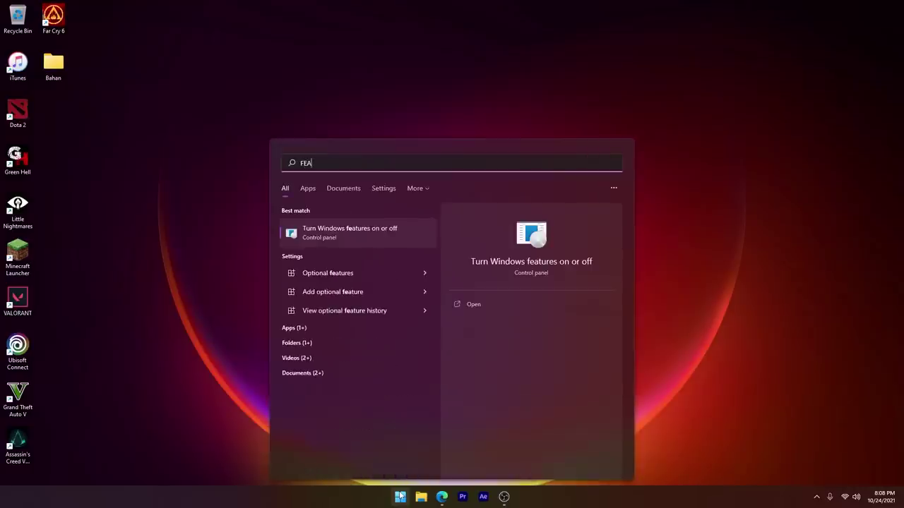
{"action": "type", "text": "TUR"}
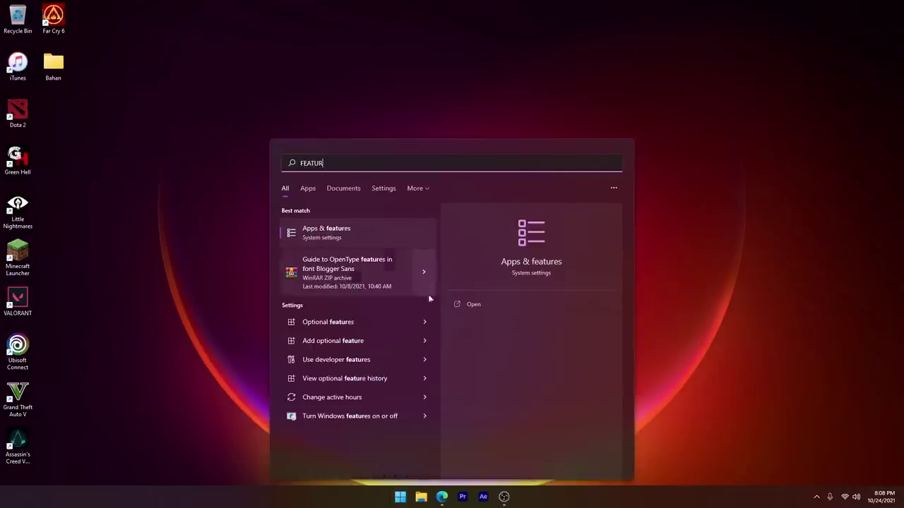
{"action": "left_click", "coordinate": [351, 417]}
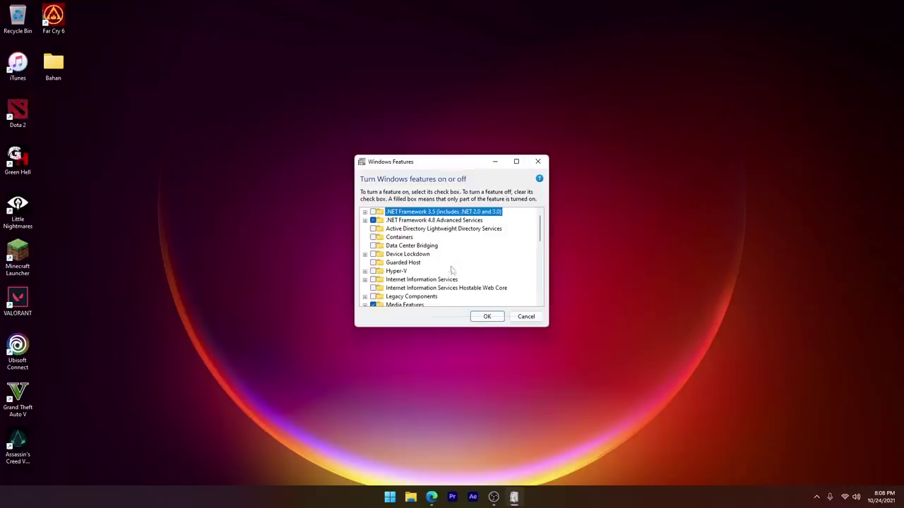
{"action": "scroll", "coordinate": [452, 271], "scroll_direction": "down", "scroll_amount": 6}
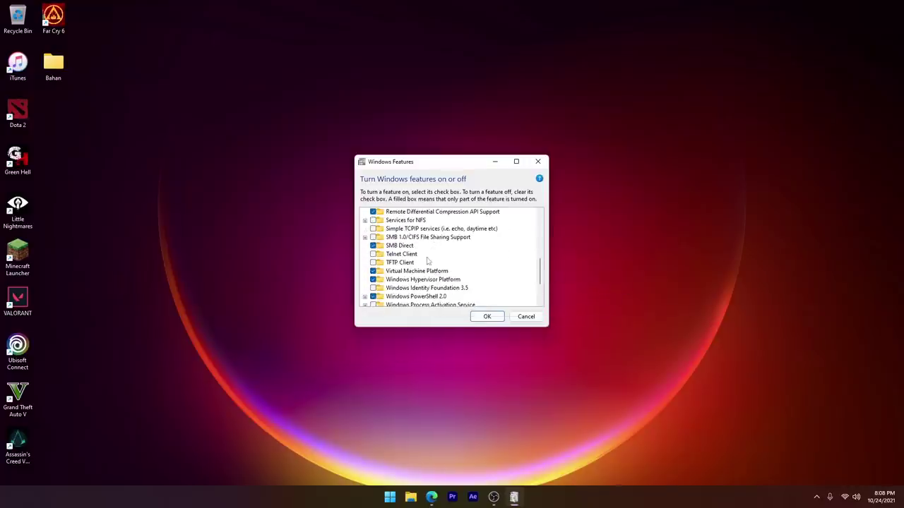
{"action": "left_click", "coordinate": [395, 272]}
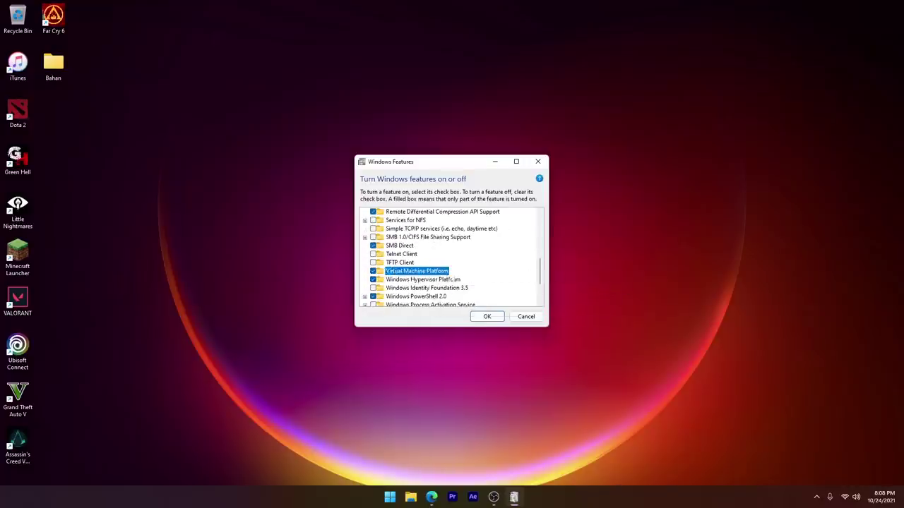
{"action": "left_click", "coordinate": [394, 280]}
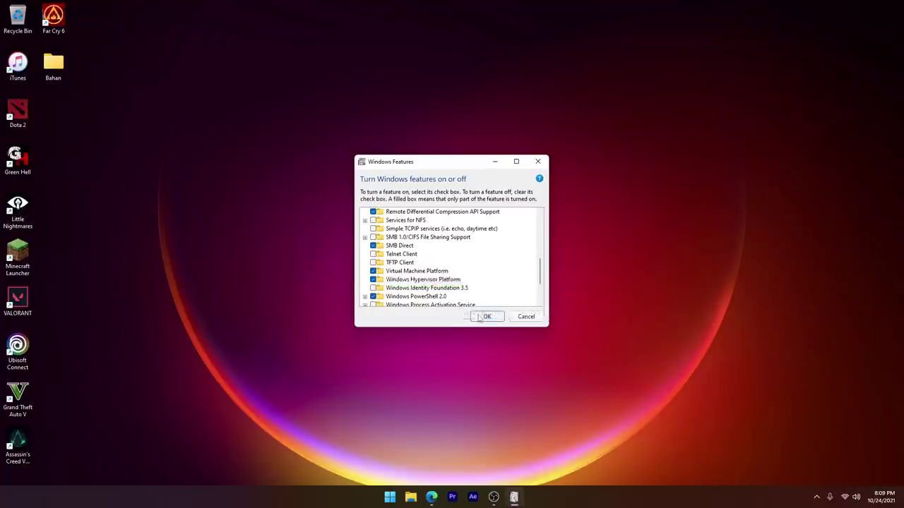
{"action": "left_click", "coordinate": [526, 316]}
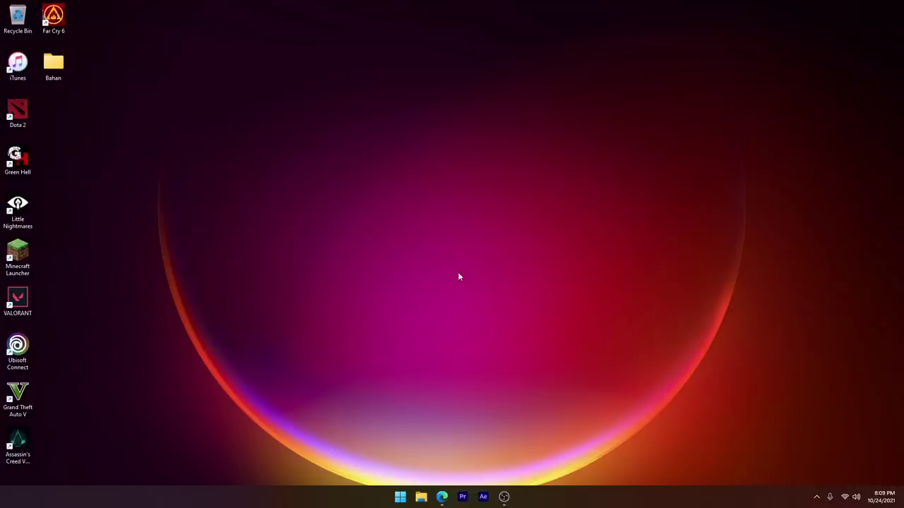
Step: Check Virtualization-based security and the hypervisor-detected note in System Information
{"action": "left_click", "coordinate": [400, 496]}
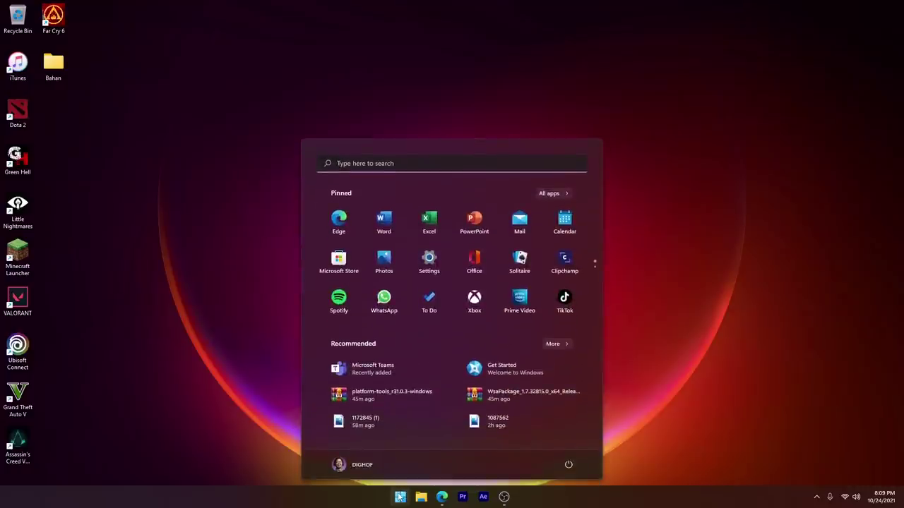
{"action": "type", "text": "INFOR"}
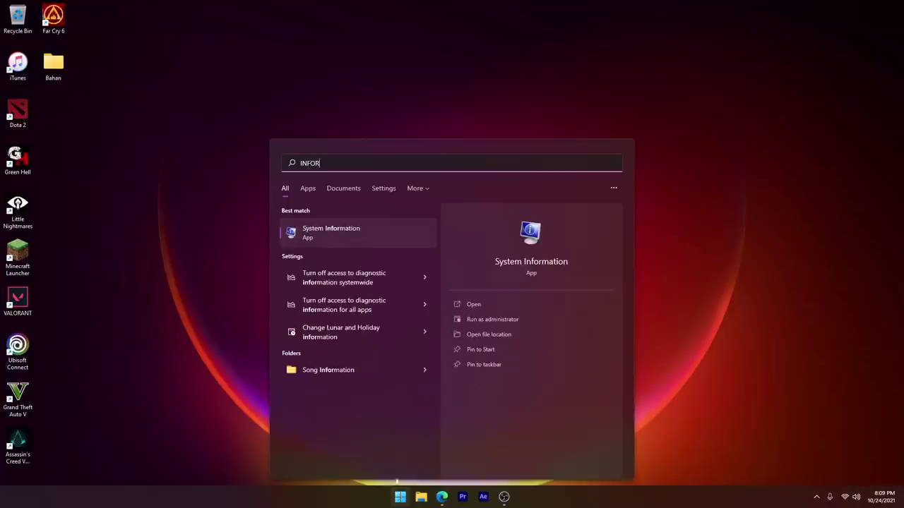
{"action": "left_click", "coordinate": [308, 230]}
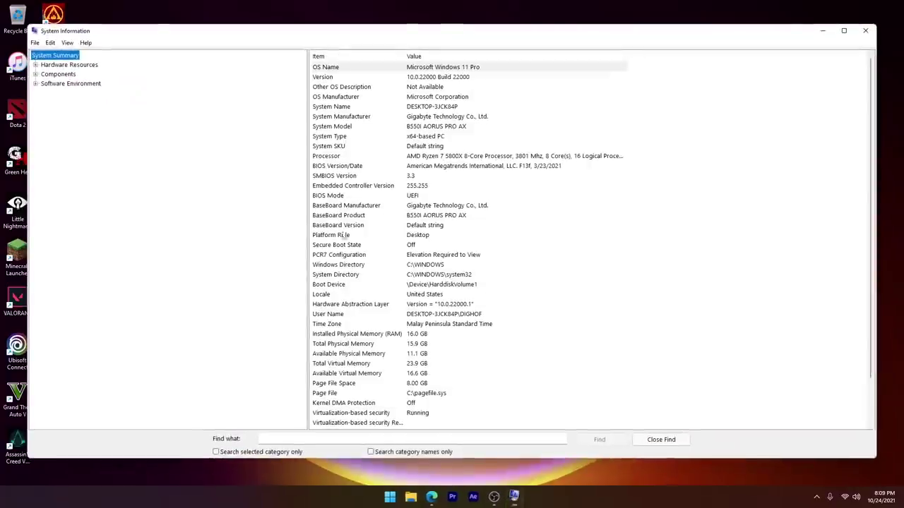
{"action": "scroll", "coordinate": [397, 237], "scroll_direction": "down", "scroll_amount": 2}
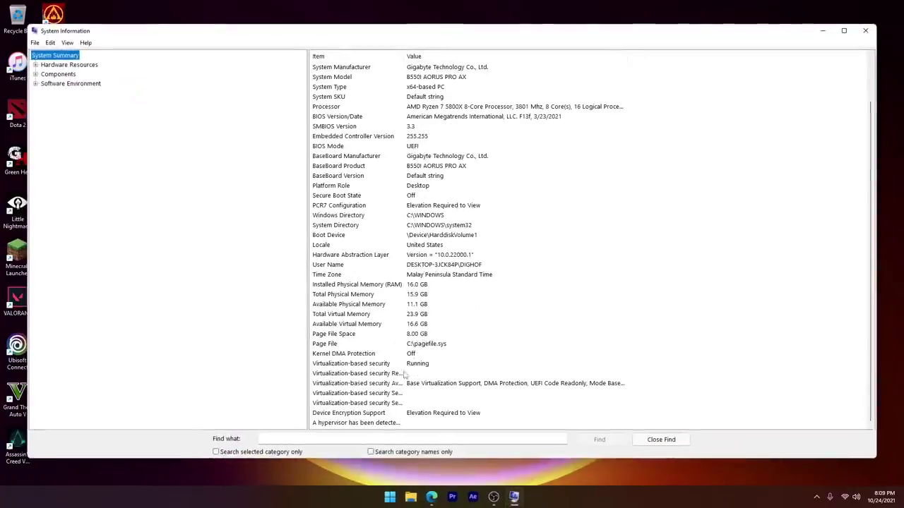
{"action": "left_click", "coordinate": [353, 363]}
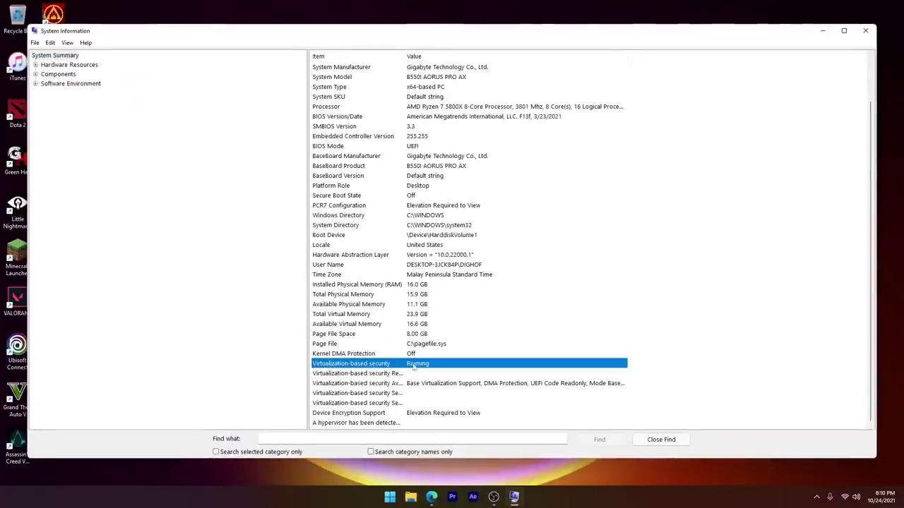
{"action": "left_click", "coordinate": [347, 424]}
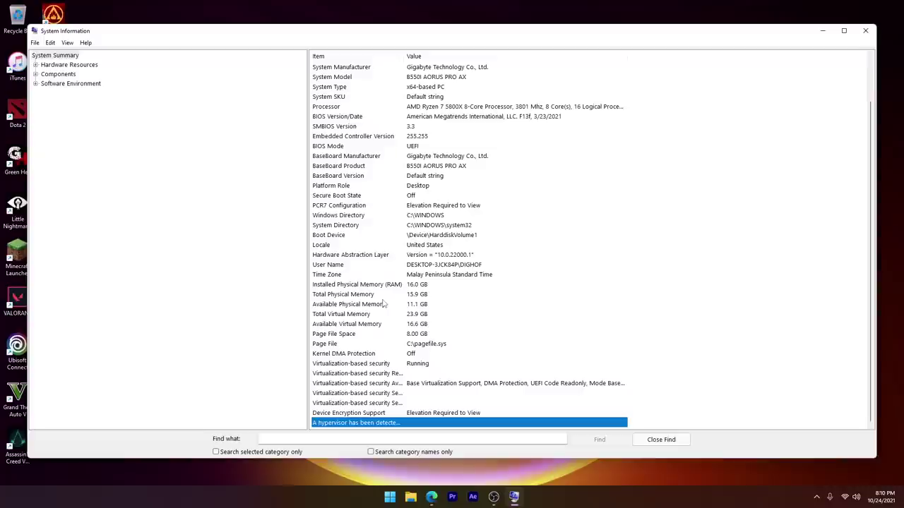
{"action": "left_click", "coordinate": [361, 364]}
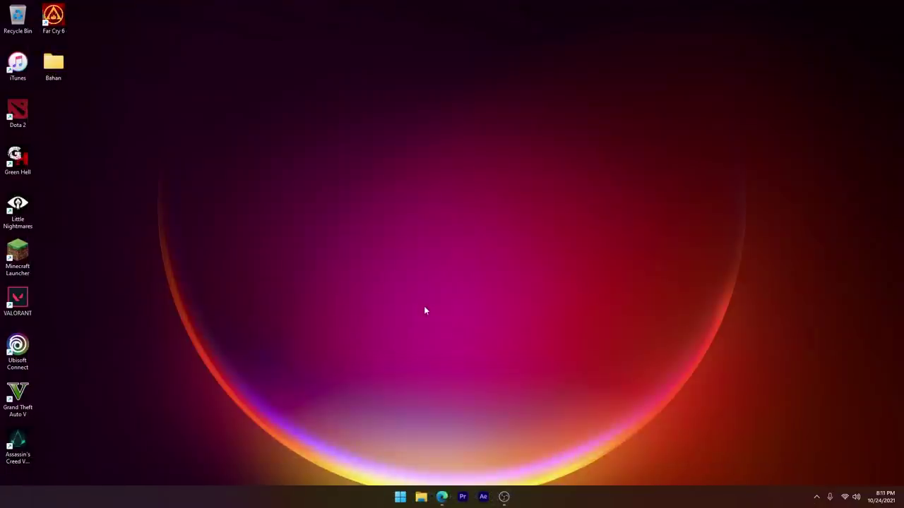
Step: Switch Developer Mode On in For developers settings, confirm with Yes, and close Settings
{"action": "left_click", "coordinate": [400, 496]}
{"action": "type", "text": "DEVELOPER"}
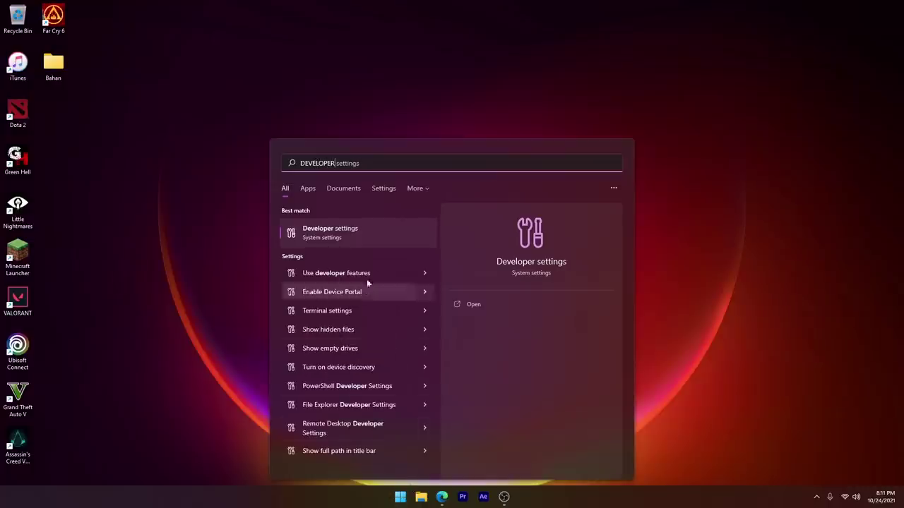
{"action": "left_click", "coordinate": [332, 232]}
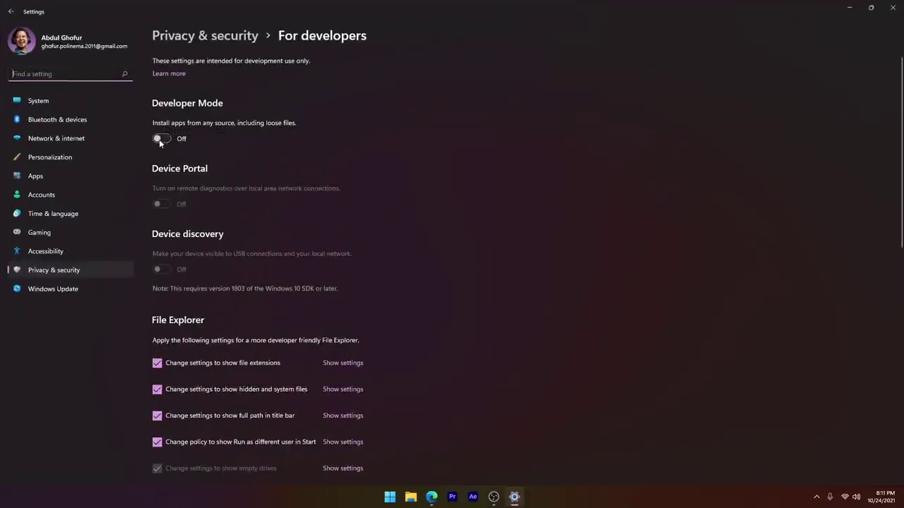
{"action": "left_click", "coordinate": [159, 139]}
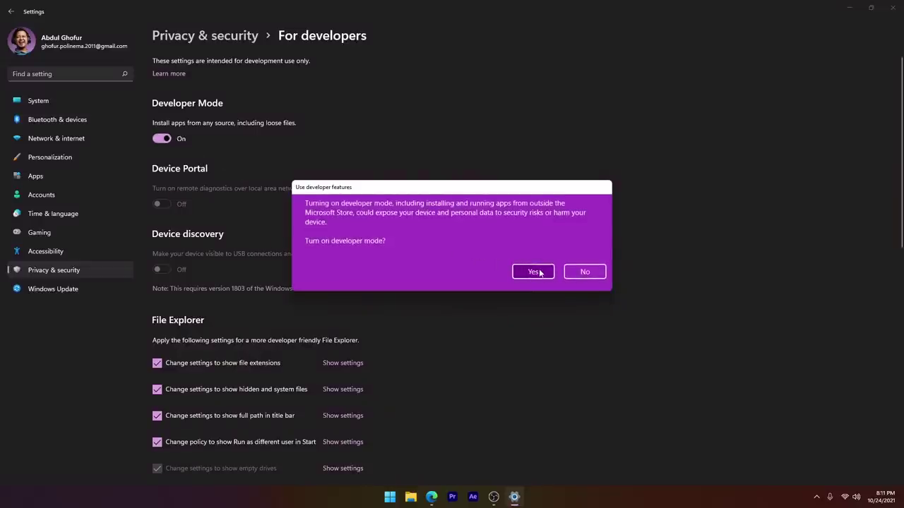
{"action": "left_click", "coordinate": [539, 271]}
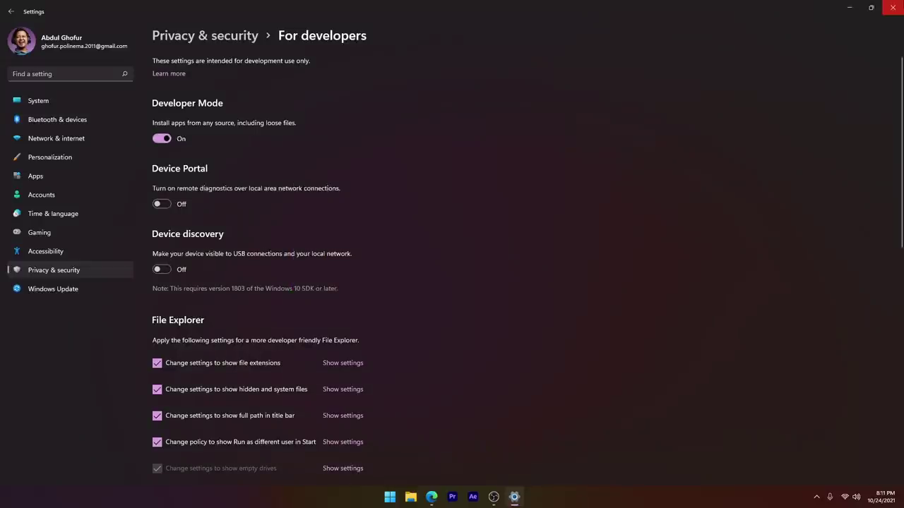
{"action": "left_click", "coordinate": [892, 7]}
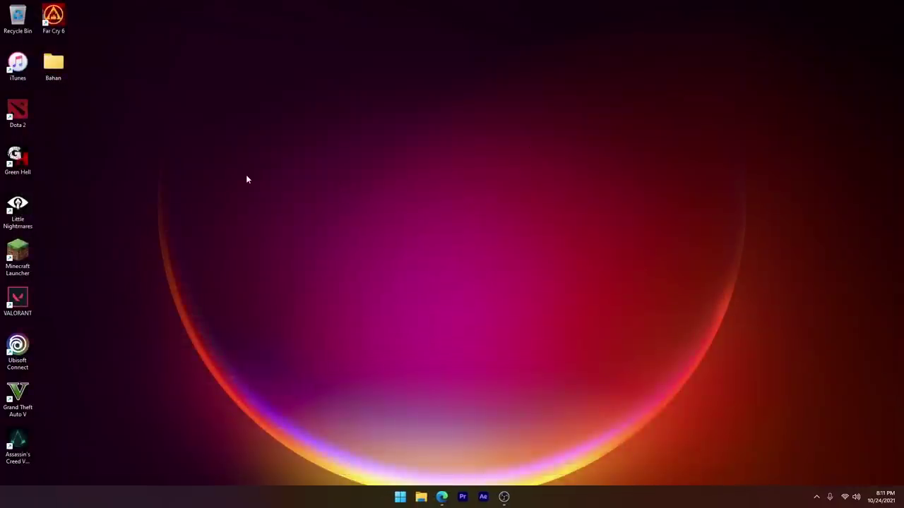
Step: Extract WsaPackage_1.7.32815.0_x64_Release-Nightly.zip from Bahan to the Desktop with WinRAR
{"action": "double_click", "coordinate": [58, 63]}
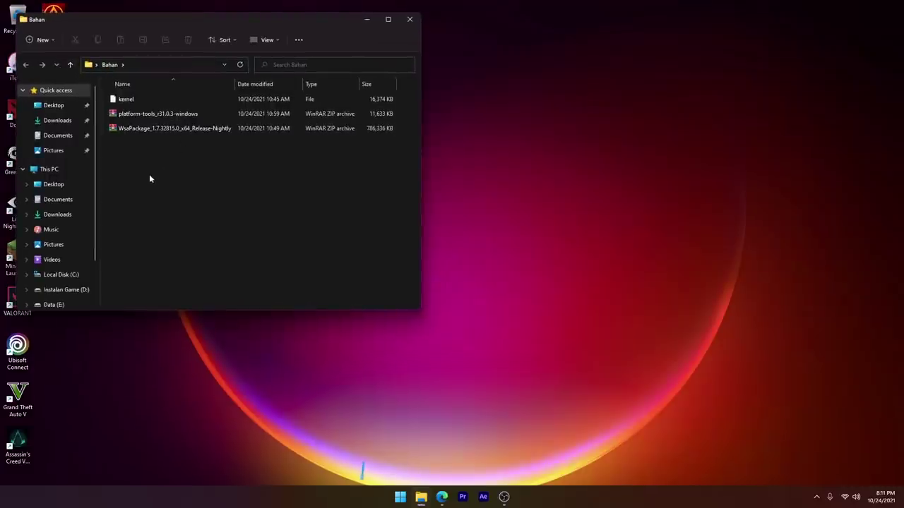
{"action": "left_click", "coordinate": [140, 130]}
{"action": "right_click", "coordinate": [139, 130]}
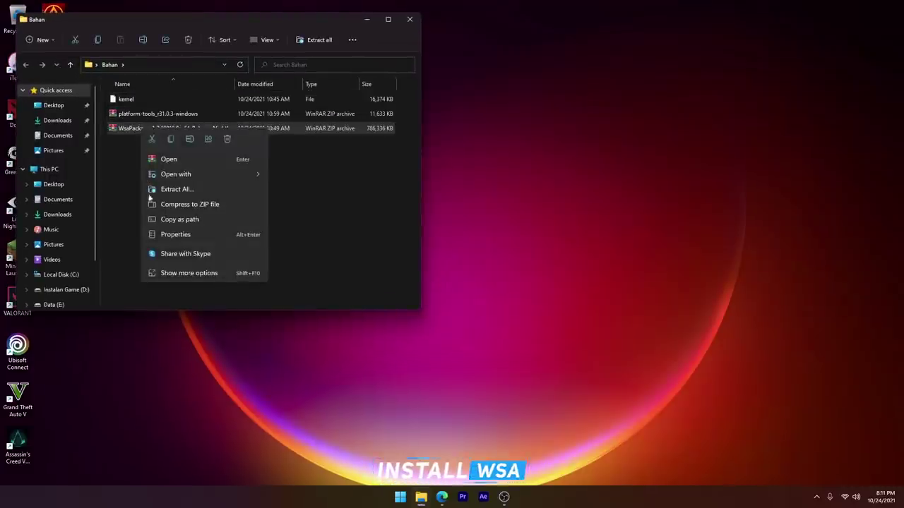
{"action": "left_click", "coordinate": [175, 271]}
{"action": "left_click", "coordinate": [214, 78]}
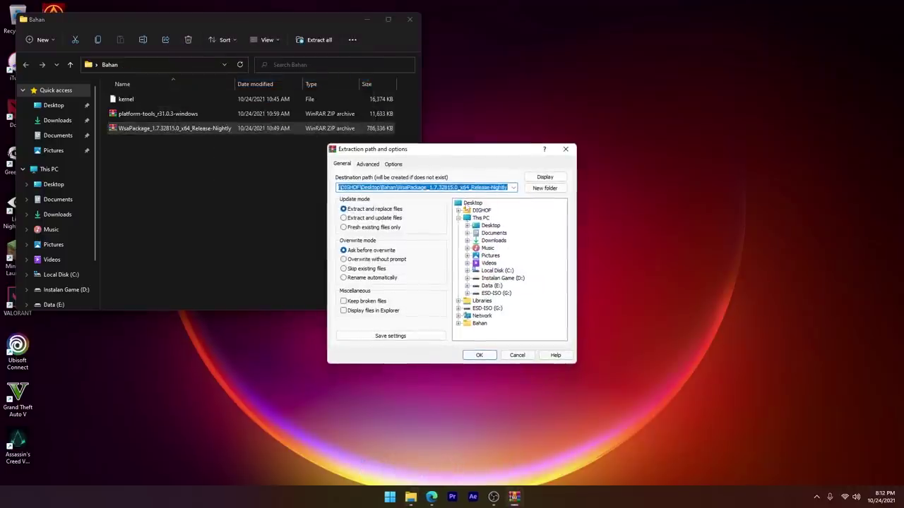
{"action": "left_click", "coordinate": [468, 204]}
{"action": "left_click", "coordinate": [479, 355]}
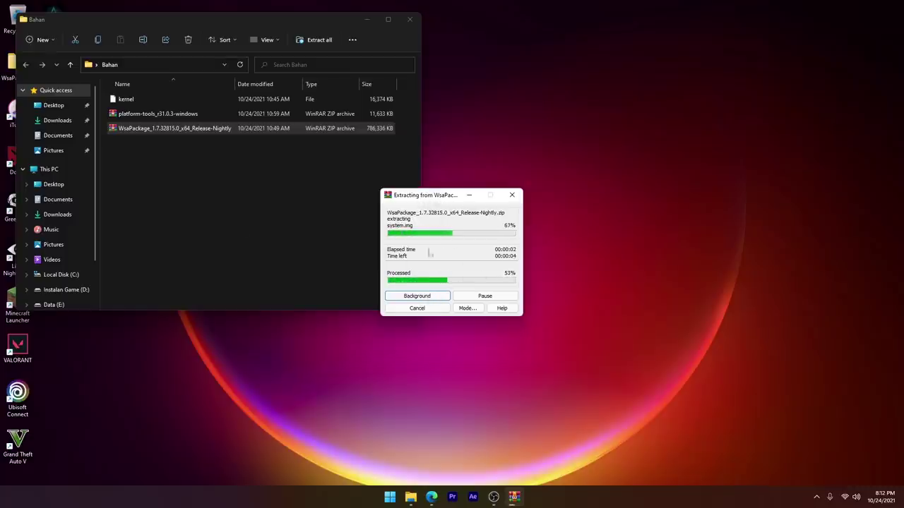
{"action": "left_click", "coordinate": [434, 295]}
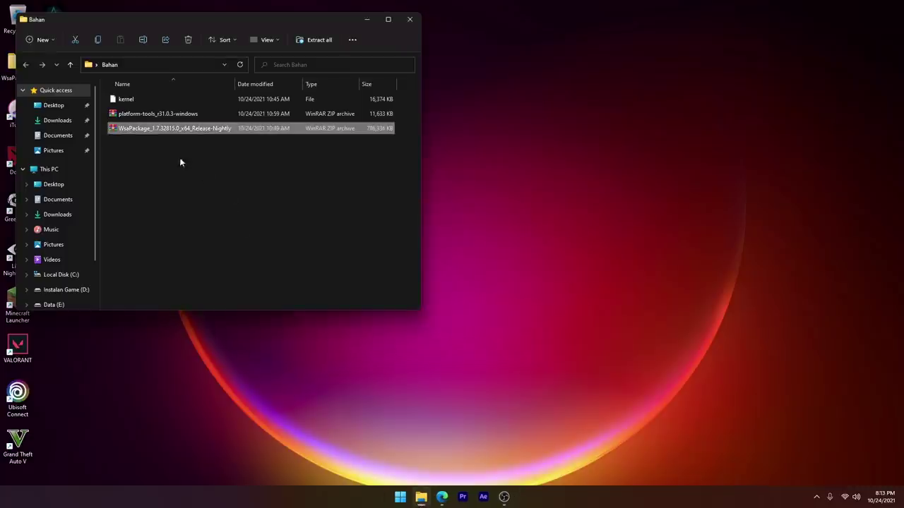
Step: Copy the kernel file from Bahan and open the extracted WsaPackage folder on the desktop
{"action": "right_click", "coordinate": [125, 101]}
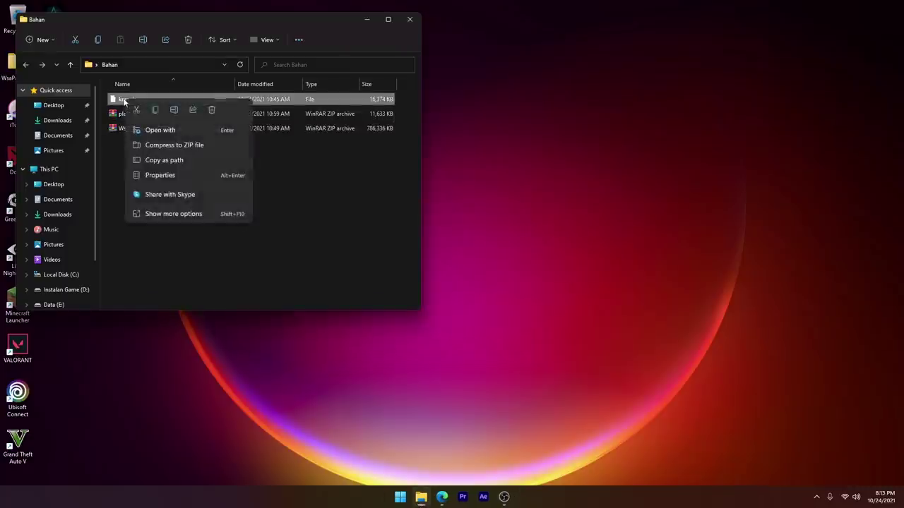
{"action": "left_click", "coordinate": [156, 108]}
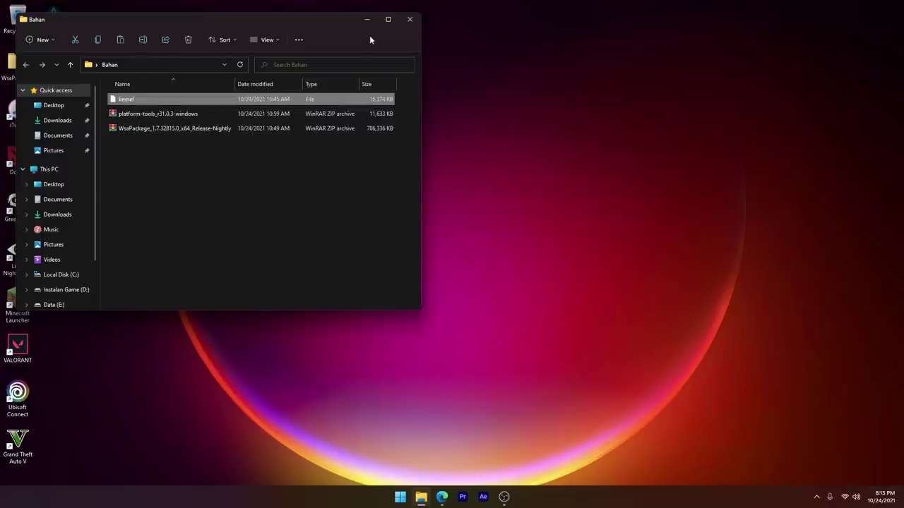
{"action": "left_click", "coordinate": [370, 24]}
{"action": "left_click", "coordinate": [29, 63]}
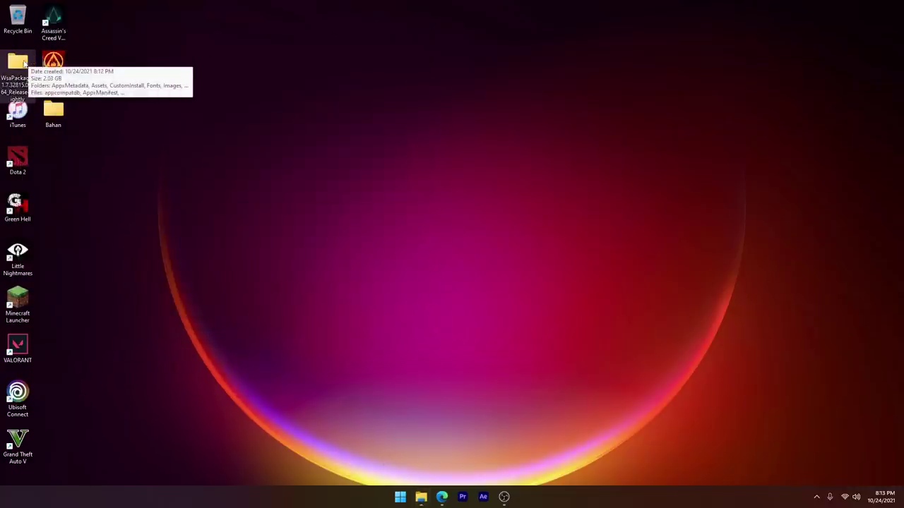
{"action": "double_click", "coordinate": [25, 64]}
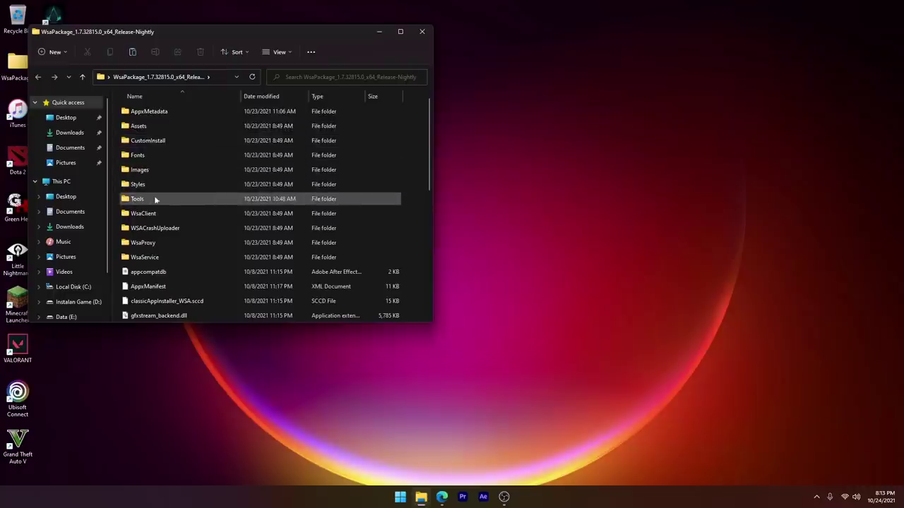
Step: Paste the kernel into Tools, replacing the existing file, then go back to WsaPackage
{"action": "double_click", "coordinate": [154, 199]}
{"action": "right_click", "coordinate": [152, 202]}
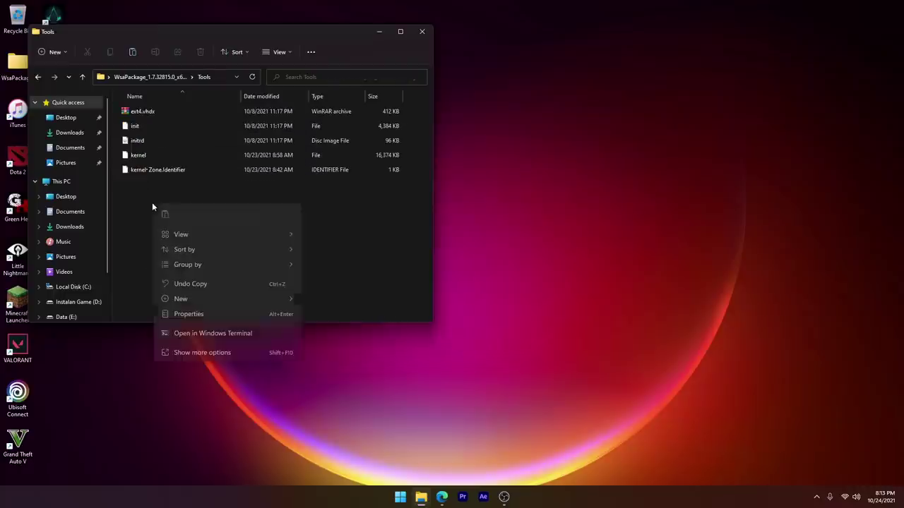
{"action": "left_click", "coordinate": [163, 214]}
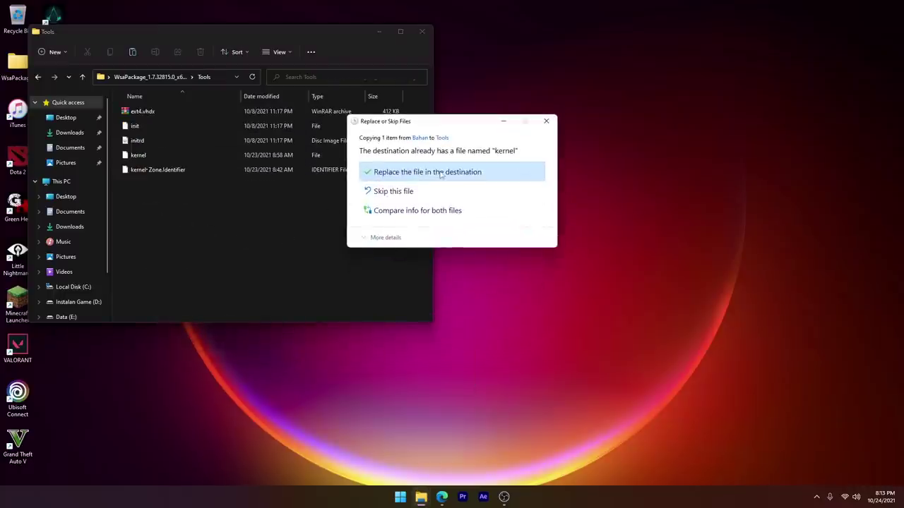
{"action": "left_click", "coordinate": [440, 172]}
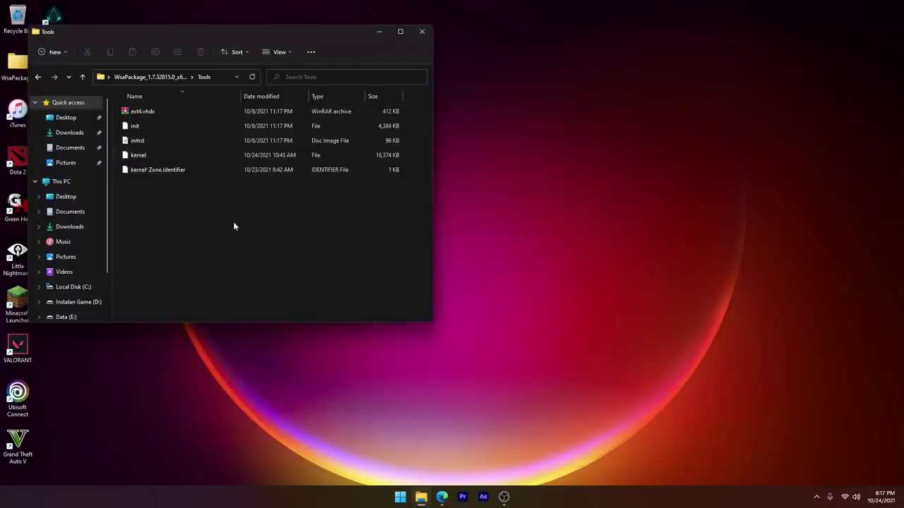
{"action": "left_click", "coordinate": [39, 77]}
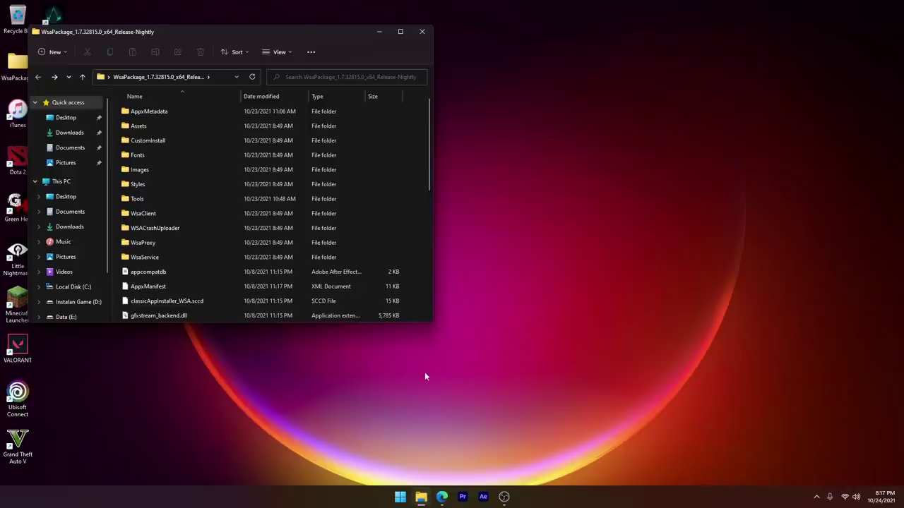
Step: Launch Windows PowerShell as administrator and approve the permission prompt
{"action": "left_click", "coordinate": [400, 497]}
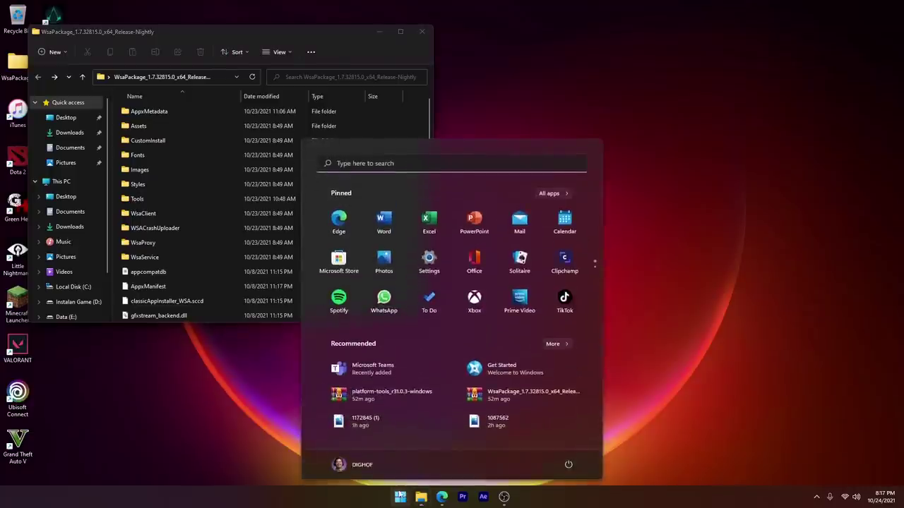
{"action": "type", "text": "power s"}
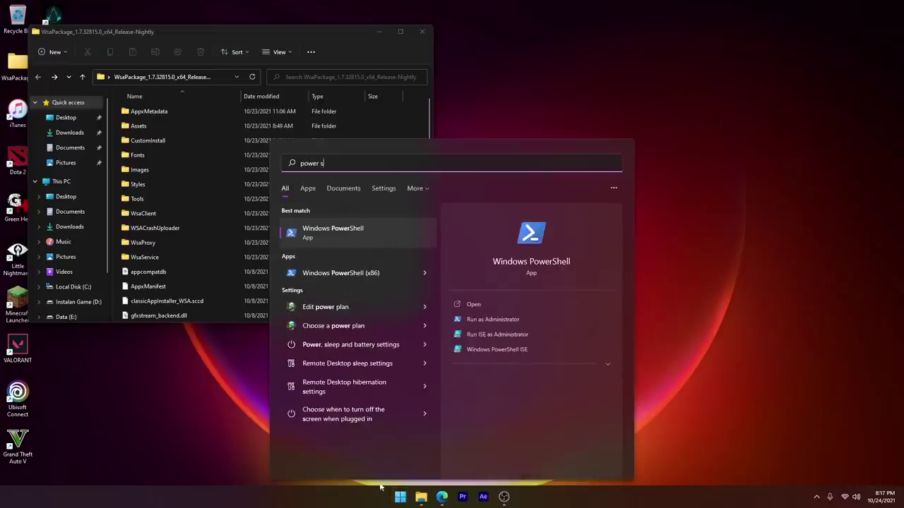
{"action": "left_click", "coordinate": [348, 231]}
{"action": "right_click", "coordinate": [348, 231]}
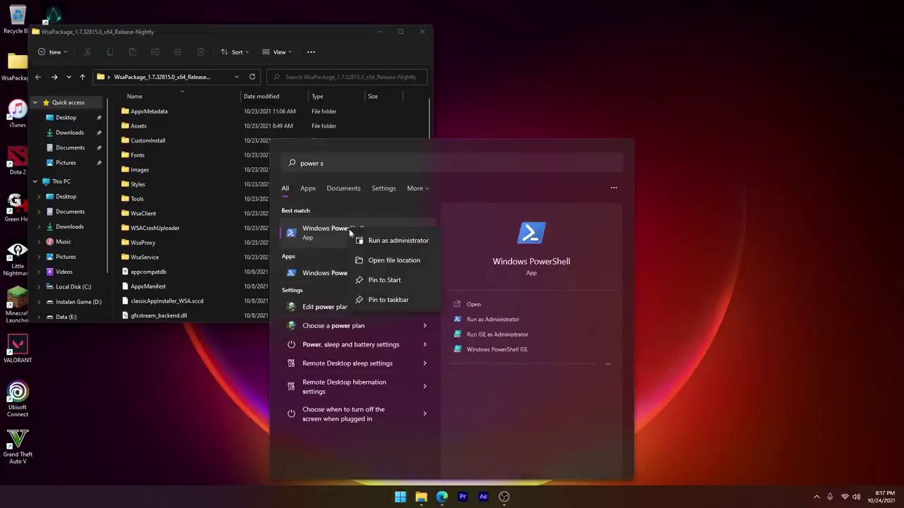
{"action": "left_click", "coordinate": [367, 241]}
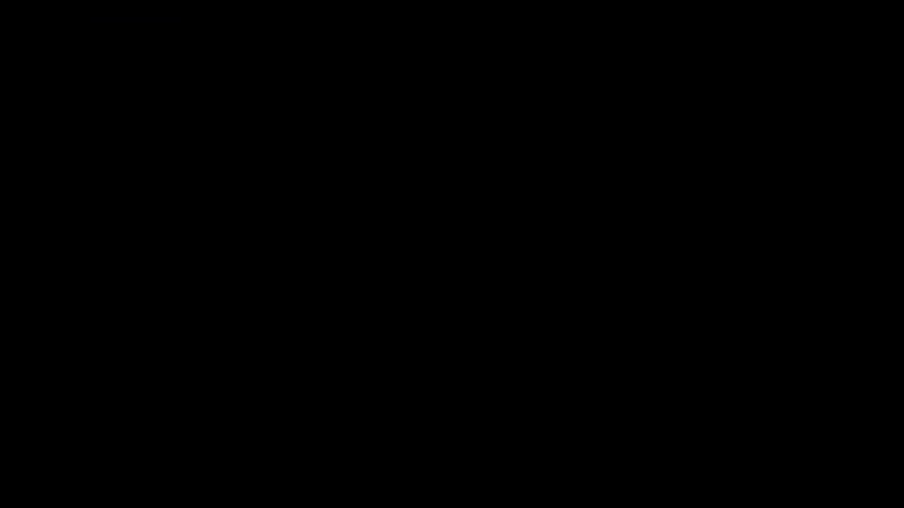
{"action": "left_click", "coordinate": [243, 149]}
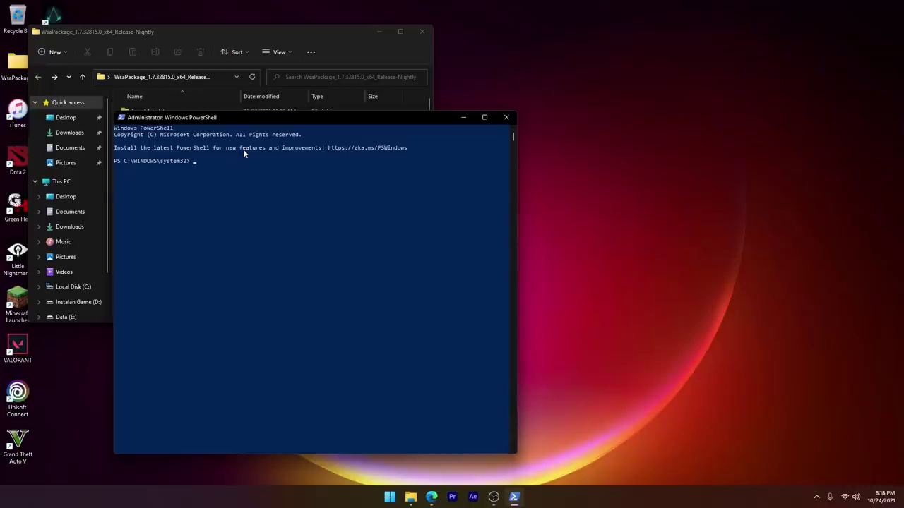
Step: Copy the WsaPackage folder path and cd into it in PowerShell
{"action": "left_click", "coordinate": [183, 32]}
{"action": "right_click", "coordinate": [147, 75]}
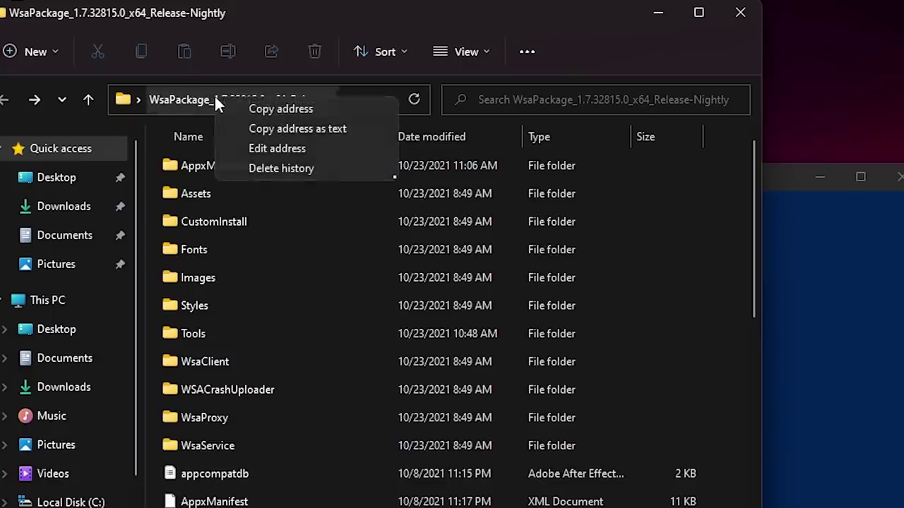
{"action": "left_click", "coordinate": [254, 129]}
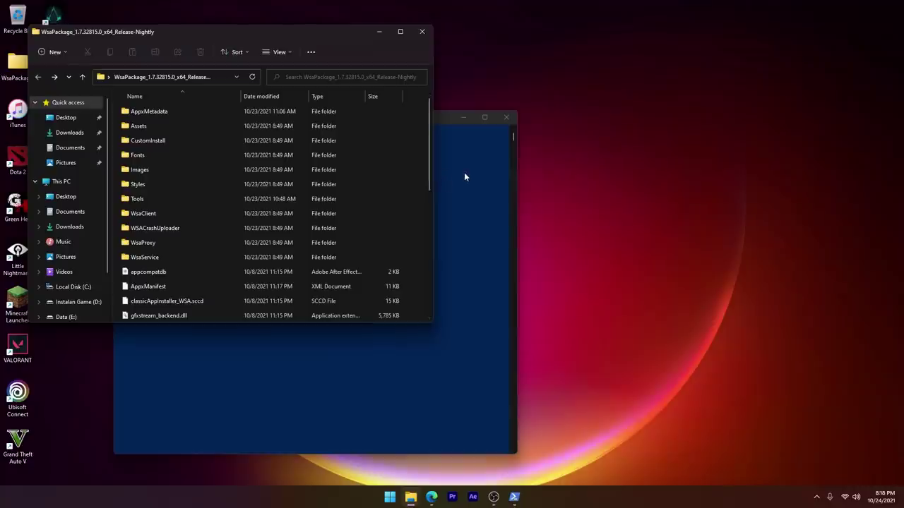
{"action": "left_click", "coordinate": [464, 171]}
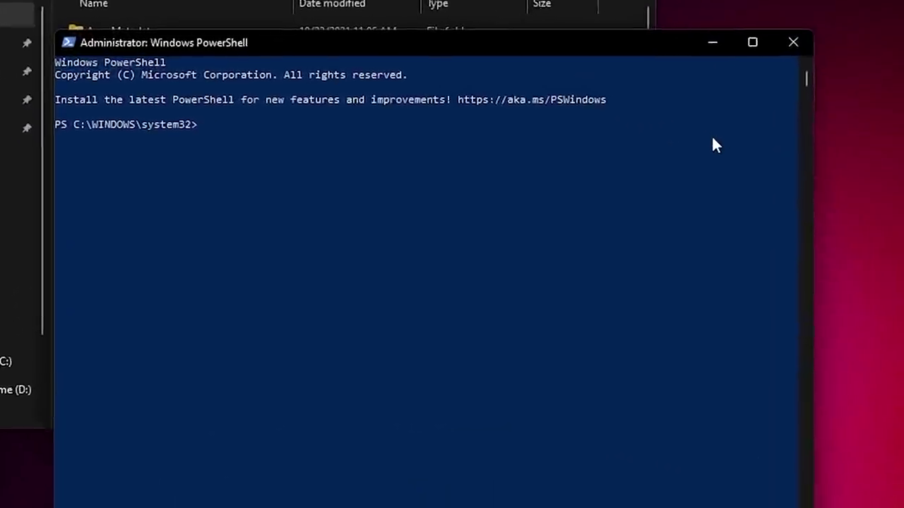
{"action": "type", "text": "cd"}
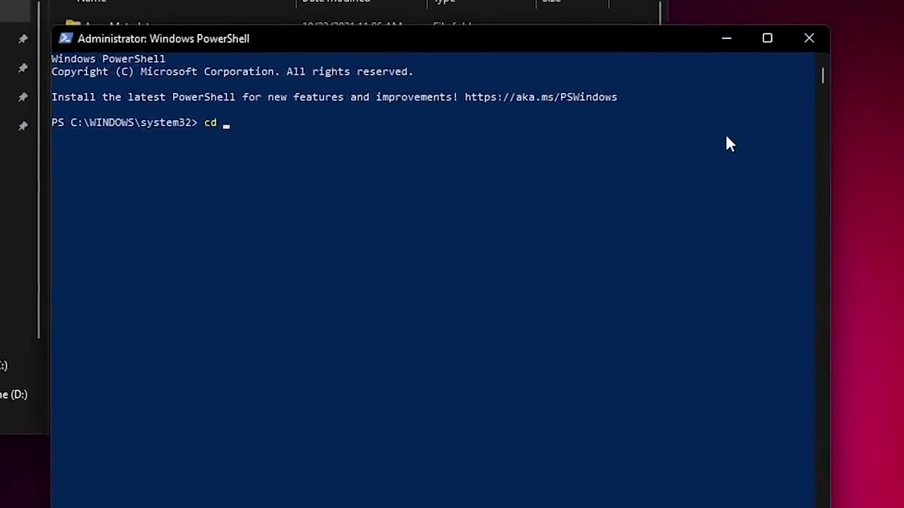
{"action": "key", "text": "ctrl+v"}
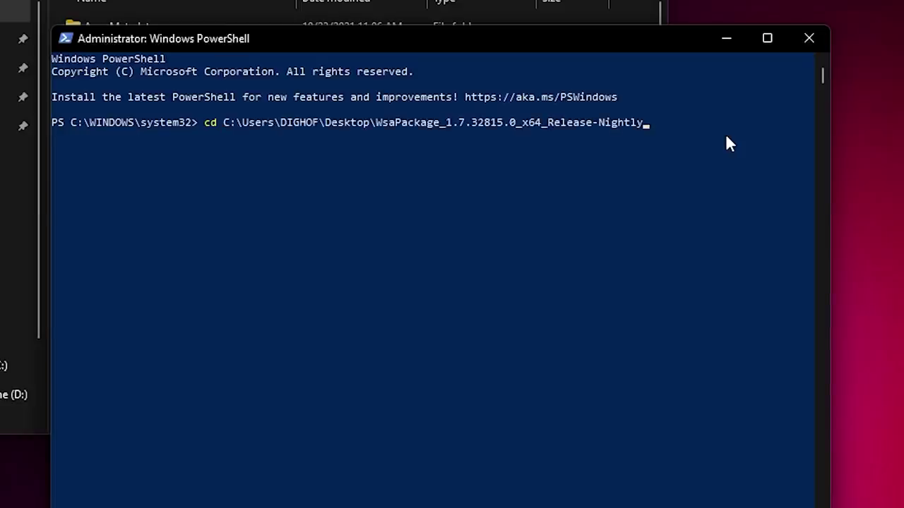
{"action": "key", "text": "Return"}
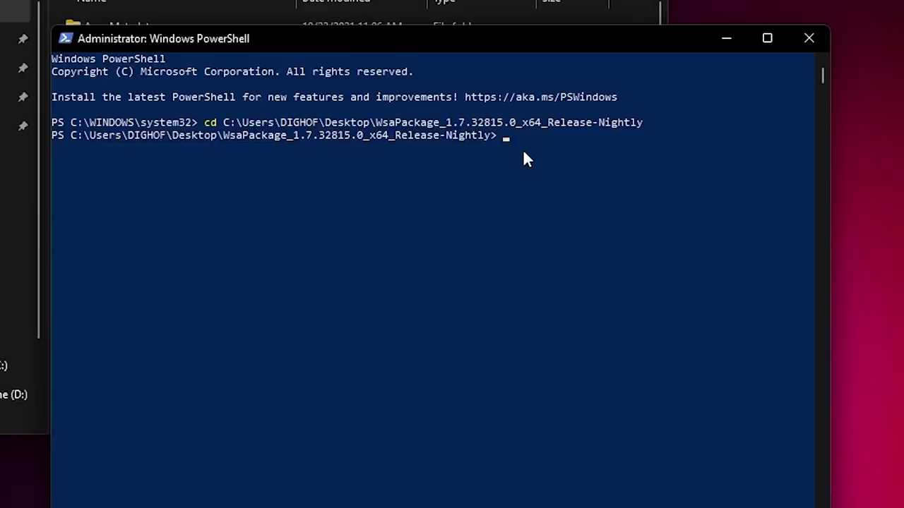
Step: Run Add-AppxPackage -Register .\AppxManifest.xml to register Windows Subsystem for Android
{"action": "key", "text": "ctrl+v"}
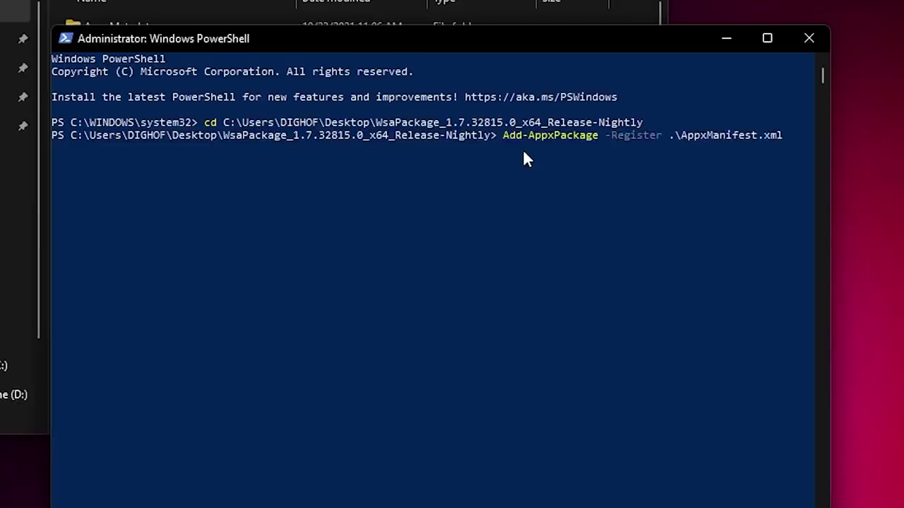
{"action": "key", "text": "Return"}
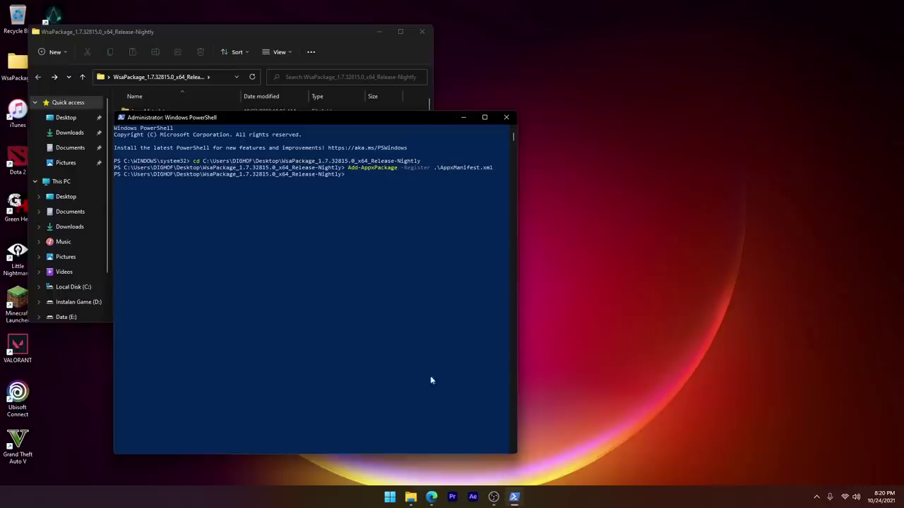
{"action": "left_click", "coordinate": [389, 497]}
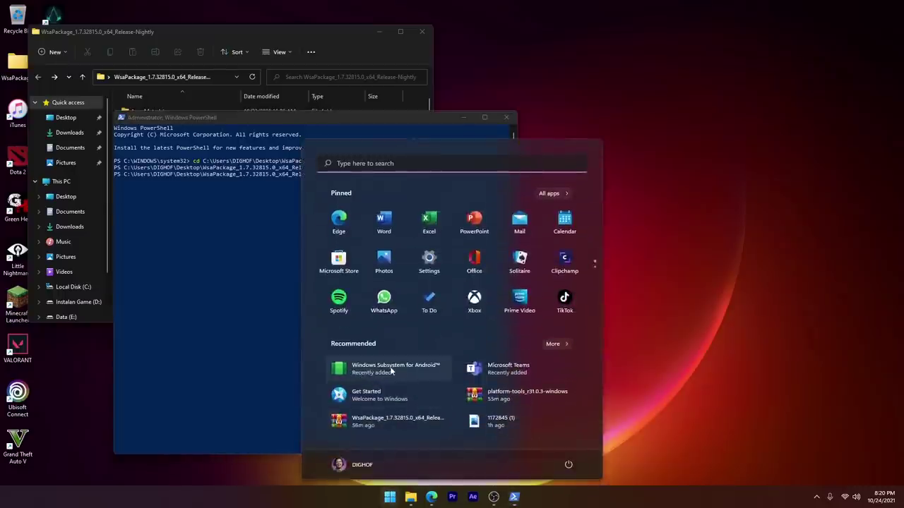
Step: Turn on WSA Developer mode and start the subsystem via Files, continuing past diagnostics
{"action": "left_click", "coordinate": [341, 369]}
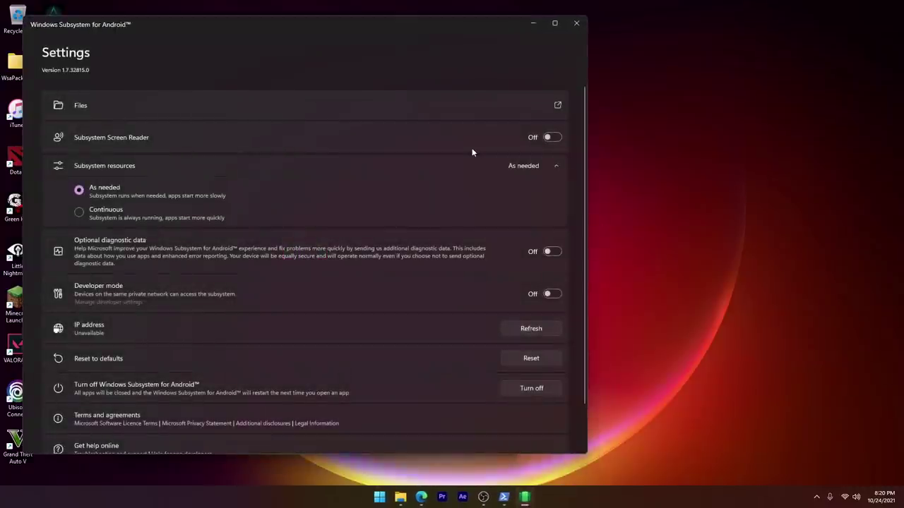
{"action": "left_click", "coordinate": [550, 294]}
{"action": "left_click", "coordinate": [558, 109]}
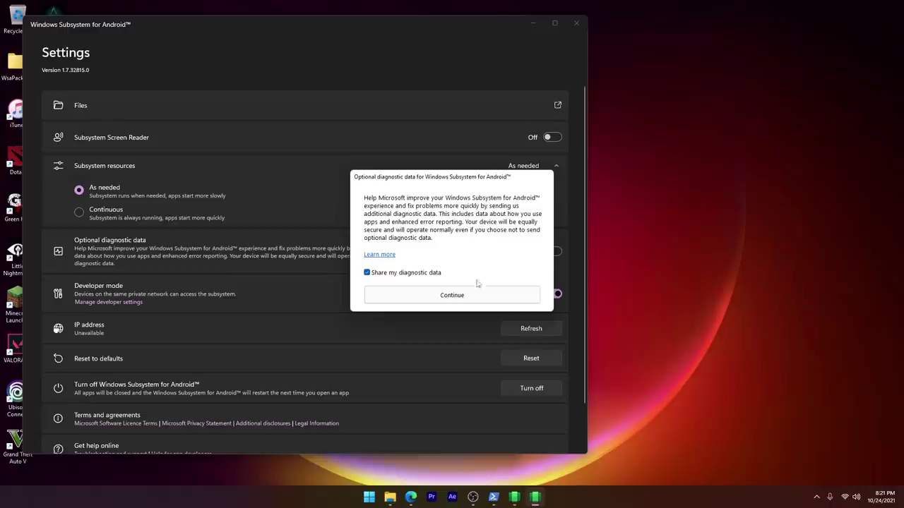
{"action": "left_click", "coordinate": [468, 294]}
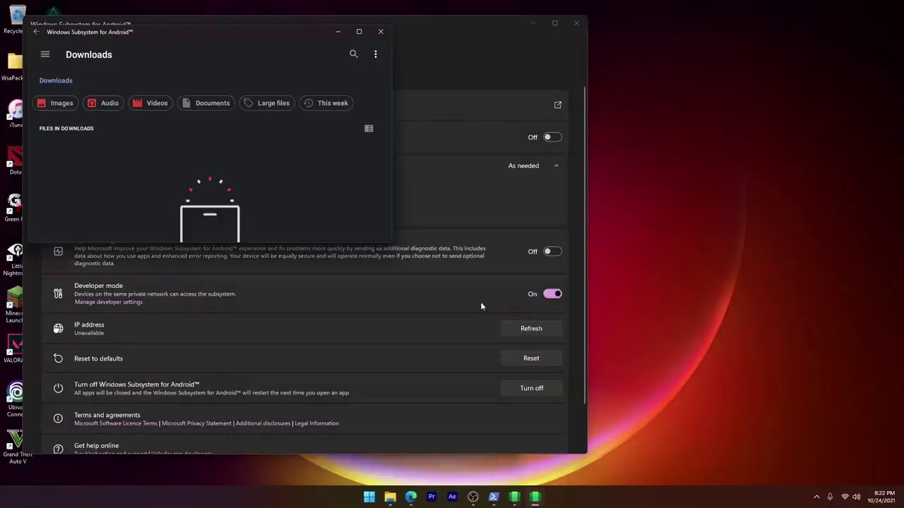
Step: Check notifications, then minimize the Android Files and WSA Settings windows
{"action": "left_click", "coordinate": [880, 497]}
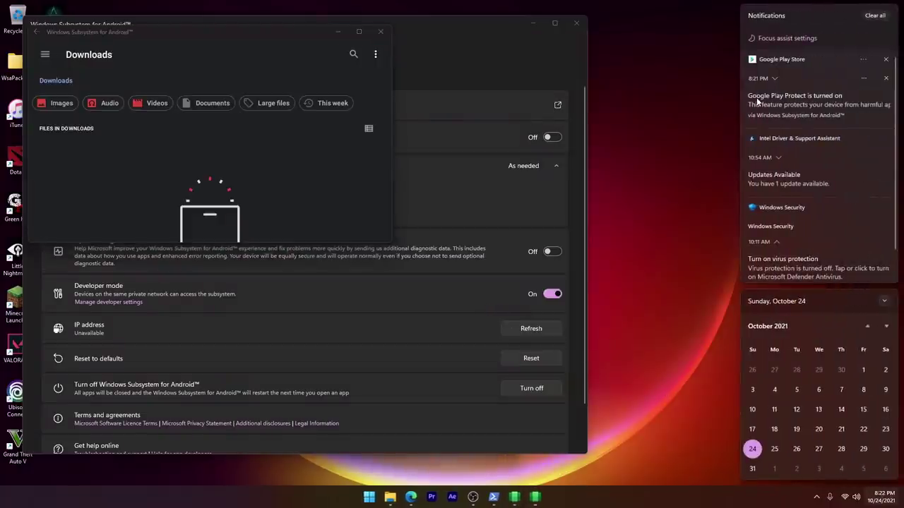
{"action": "left_click", "coordinate": [289, 33]}
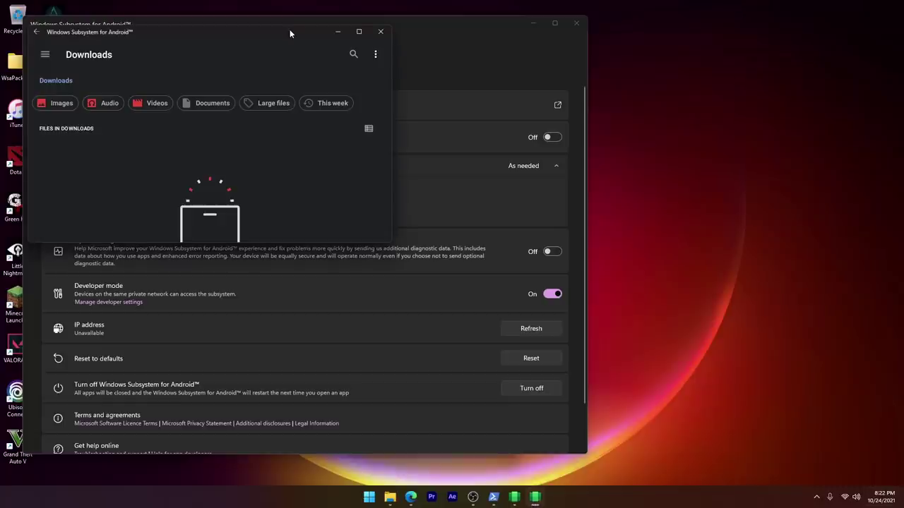
{"action": "left_click", "coordinate": [336, 33]}
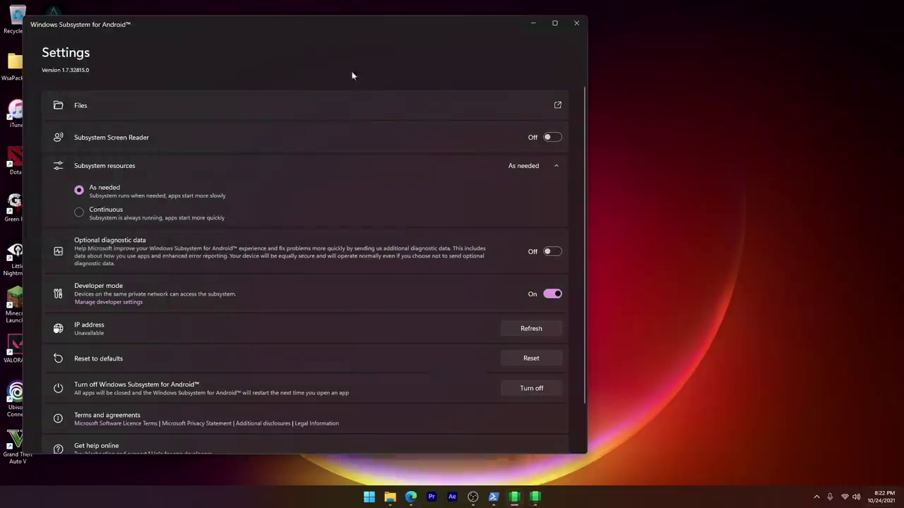
{"action": "left_click", "coordinate": [533, 26]}
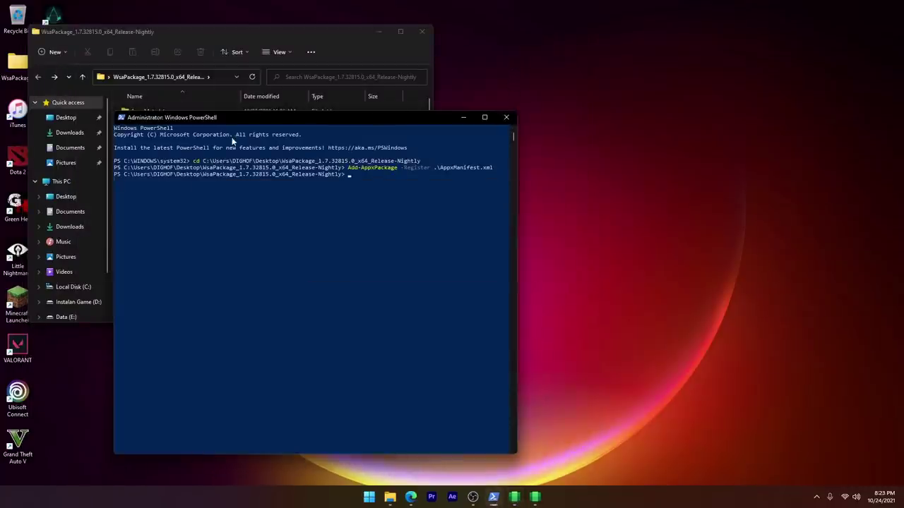
Step: Close PowerShell and the package folder, then launch Play Store from Start
{"action": "left_click", "coordinate": [504, 119]}
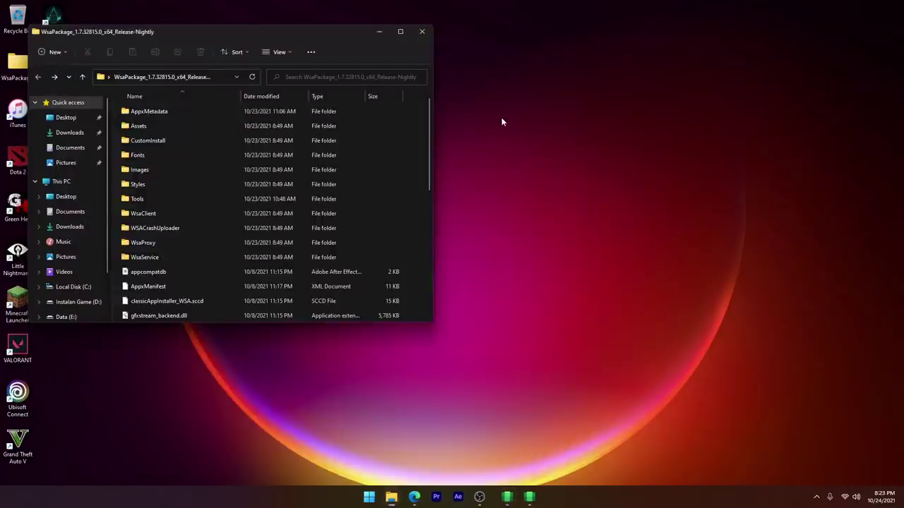
{"action": "left_click", "coordinate": [378, 32]}
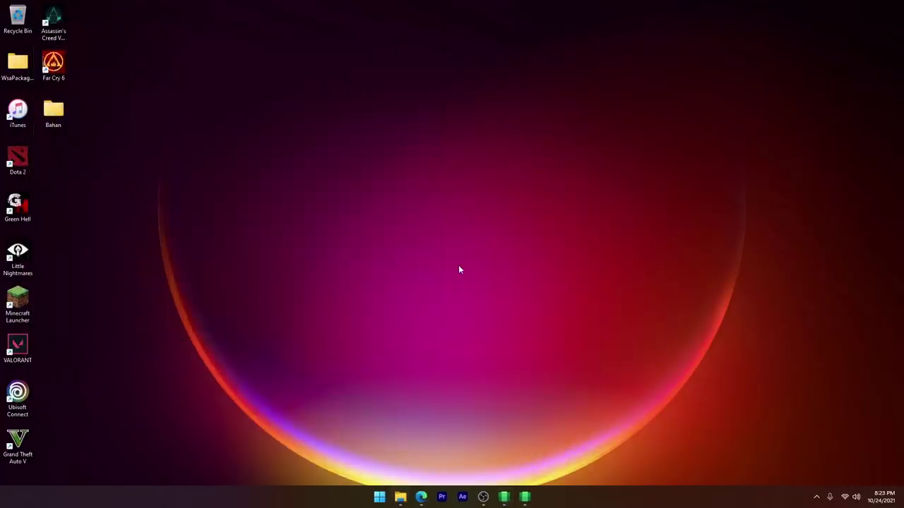
{"action": "left_click", "coordinate": [379, 498]}
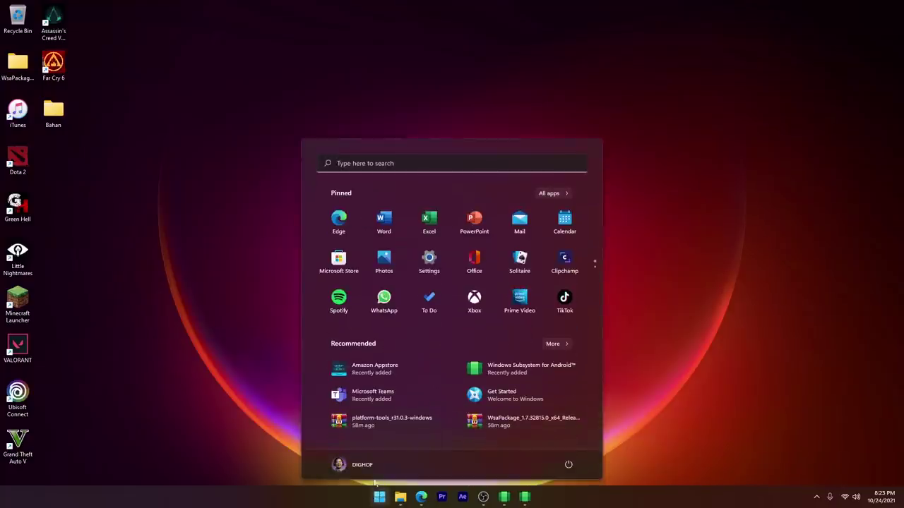
{"action": "type", "text": "pla"}
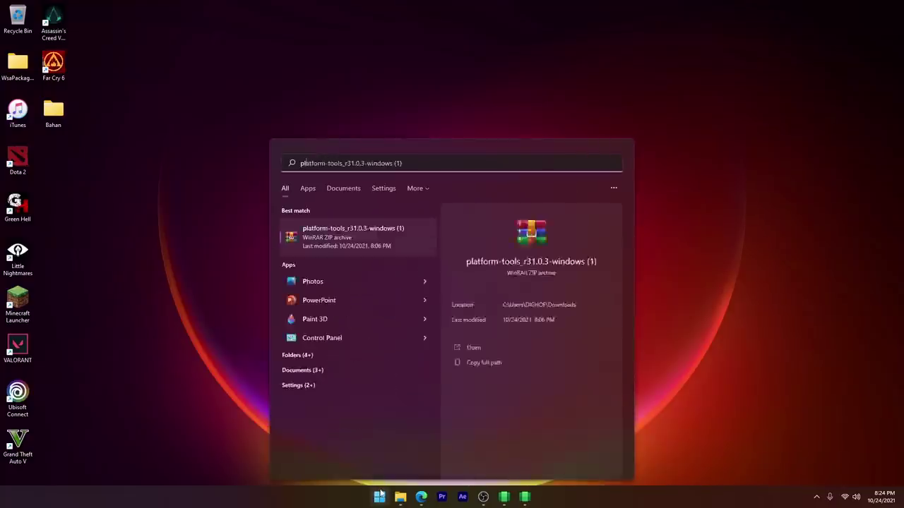
{"action": "type", "text": "y store"}
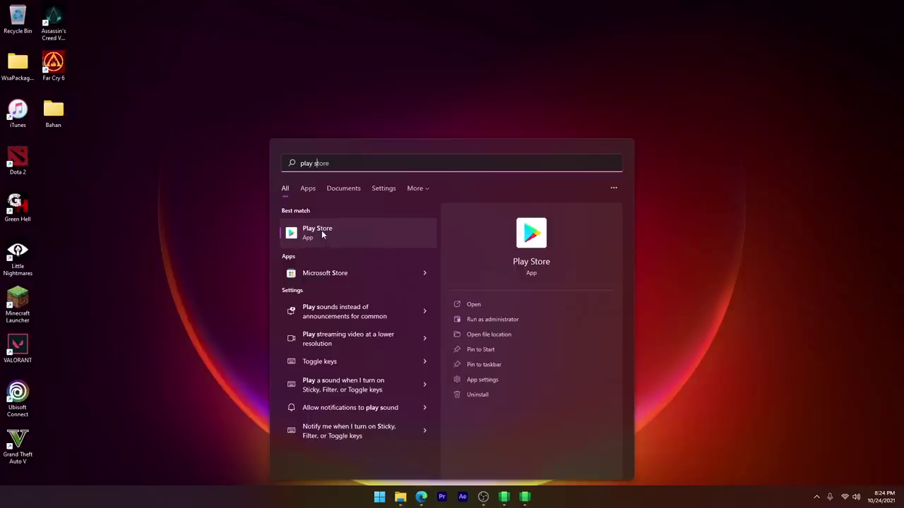
{"action": "left_click", "coordinate": [321, 233]}
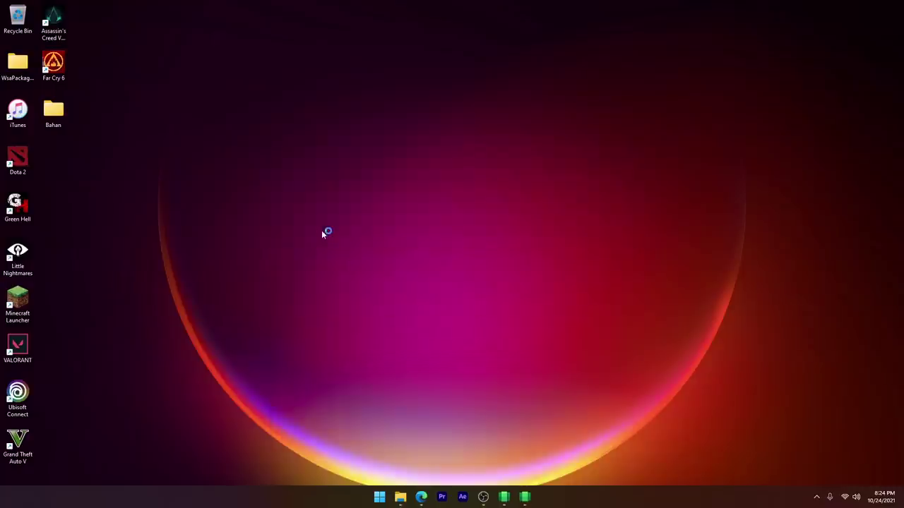
Step: Enlarge the Play Store window, go to Sign in, and open the desktop Bahan folder
{"action": "left_click_drag", "start_coordinate": [439, 104], "coordinate": [458, 91]}
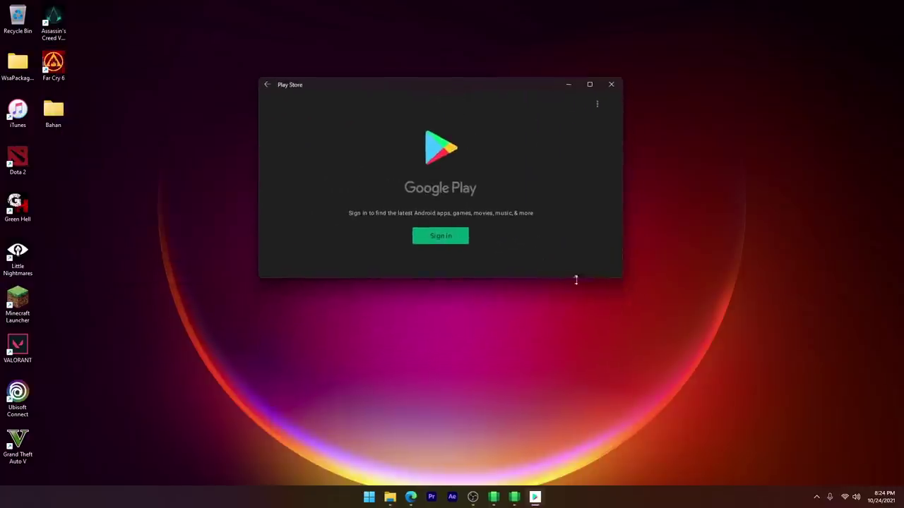
{"action": "left_click_drag", "start_coordinate": [617, 276], "coordinate": [649, 336]}
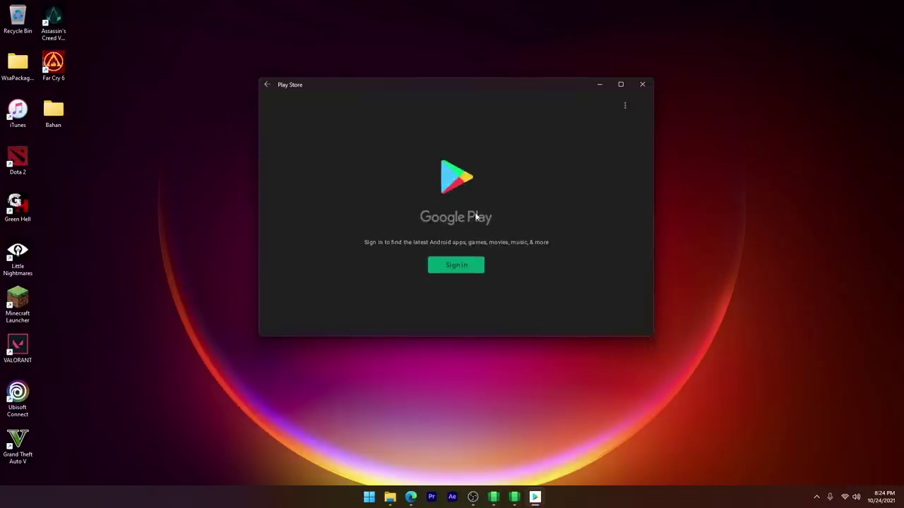
{"action": "left_click", "coordinate": [459, 268]}
{"action": "left_click", "coordinate": [60, 112]}
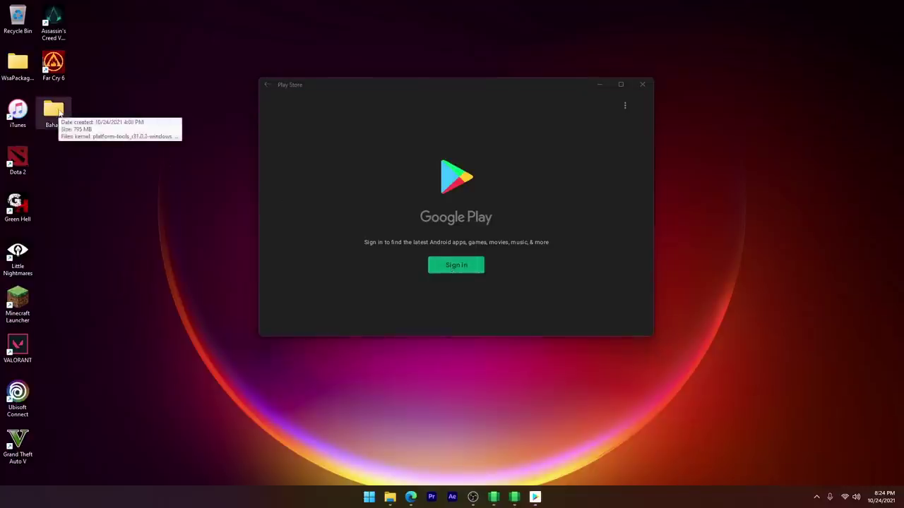
{"action": "double_click", "coordinate": [60, 112]}
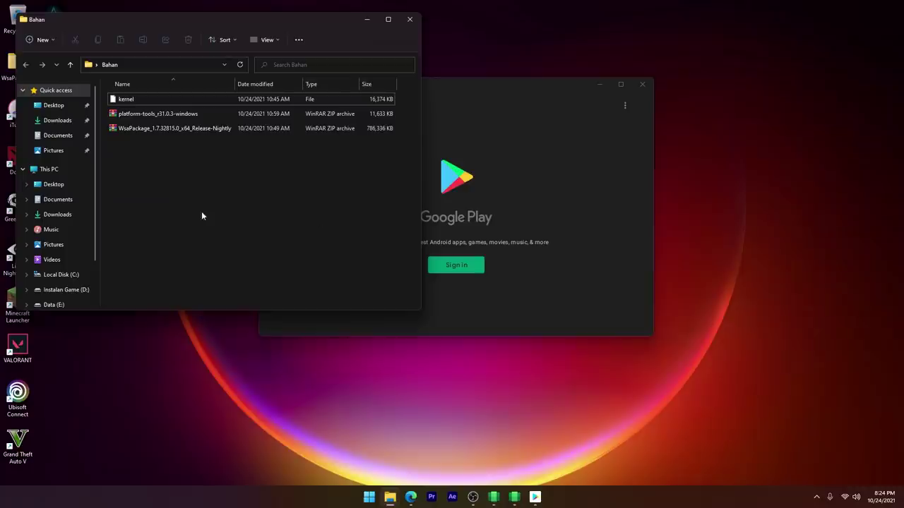
Step: Create a new folder named adb inside Bahan
{"action": "right_click", "coordinate": [142, 187]}
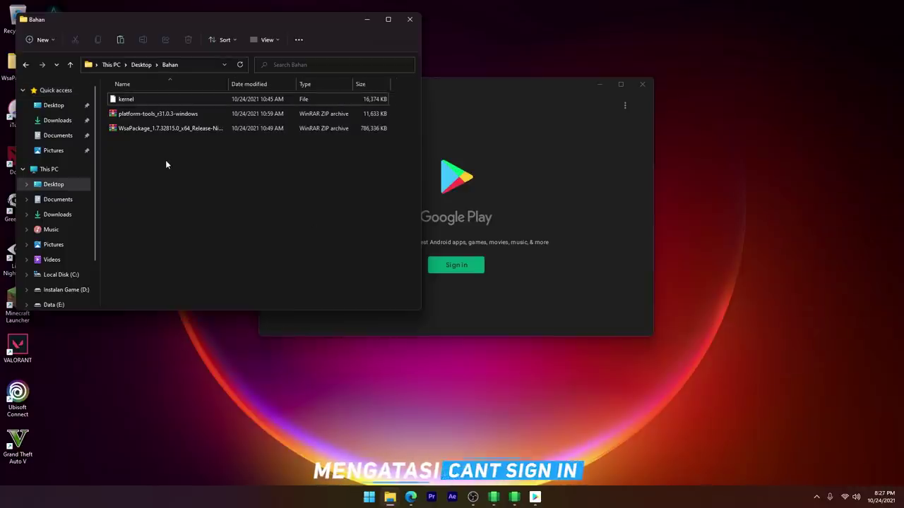
{"action": "right_click", "coordinate": [166, 164]}
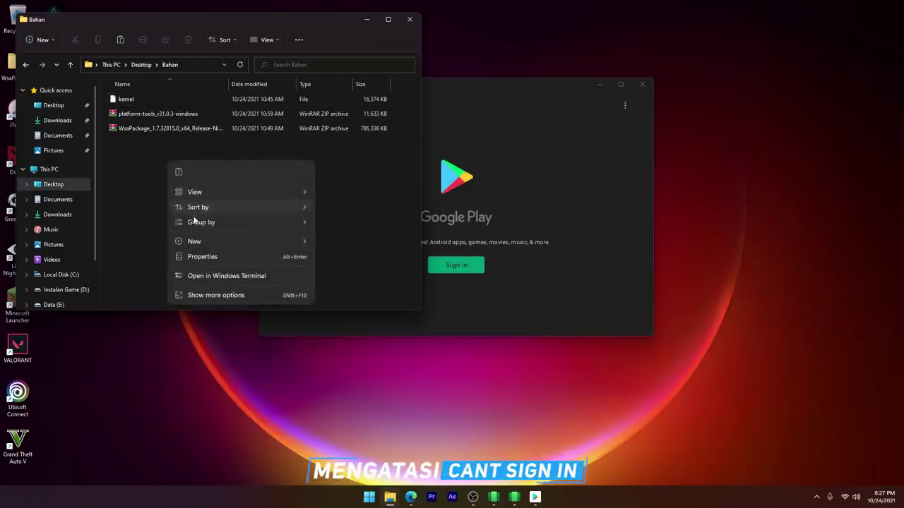
{"action": "mouse_move", "coordinate": [284, 246]}
{"action": "left_click", "coordinate": [331, 244]}
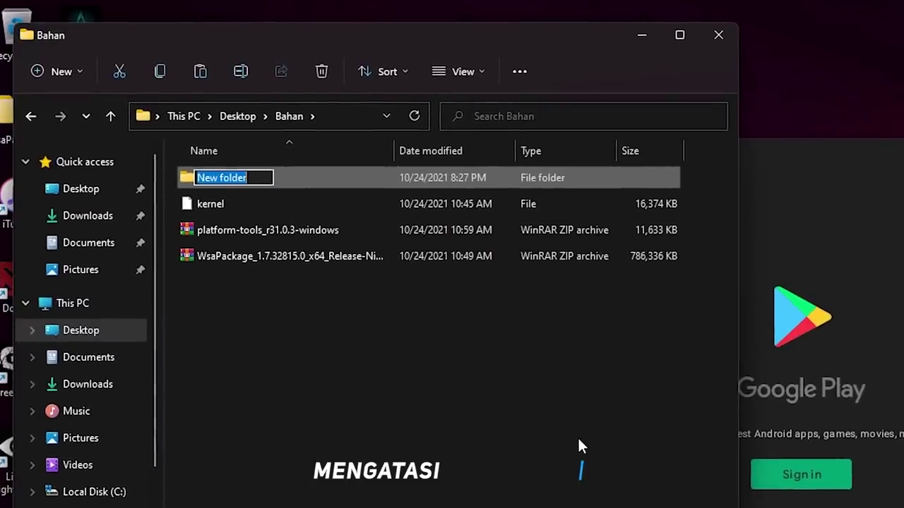
{"action": "type", "text": "adb"}
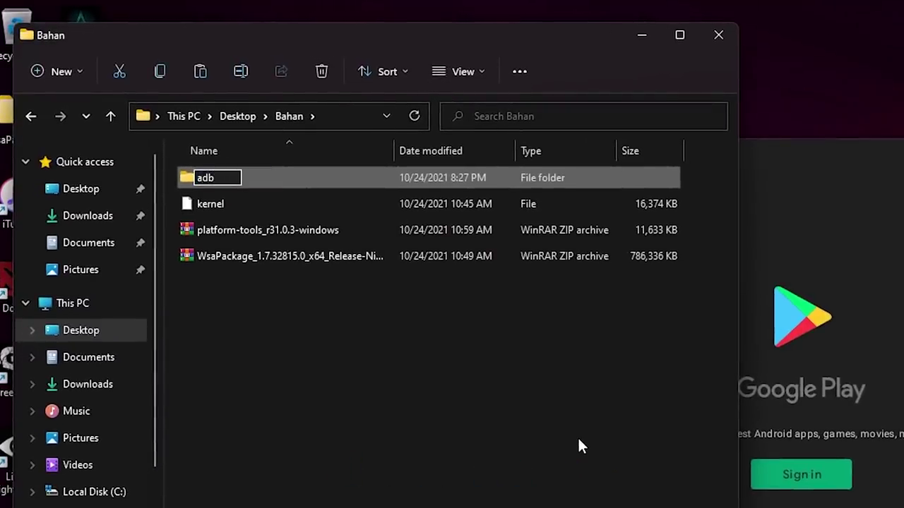
{"action": "key", "text": "Return"}
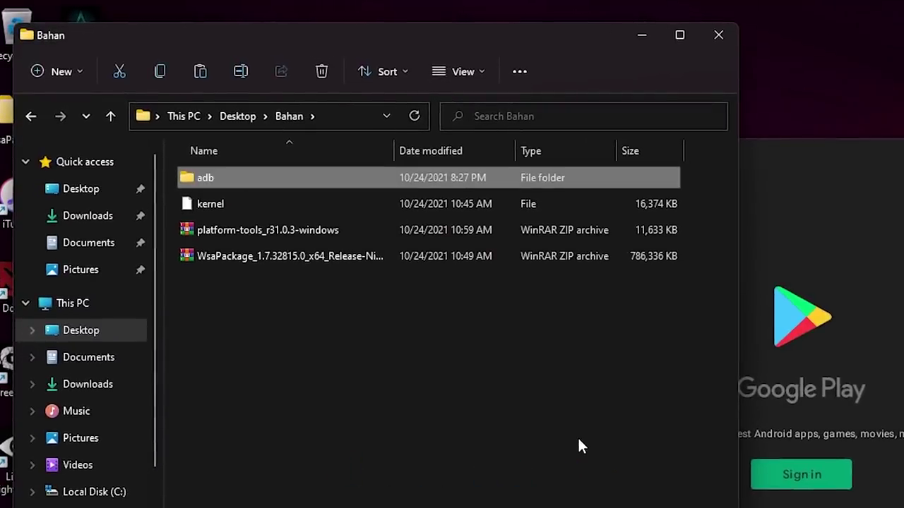
Step: Extract the platform-tools_r31.0.3-windows archive into Bahan\adb
{"action": "right_click", "coordinate": [244, 231]}
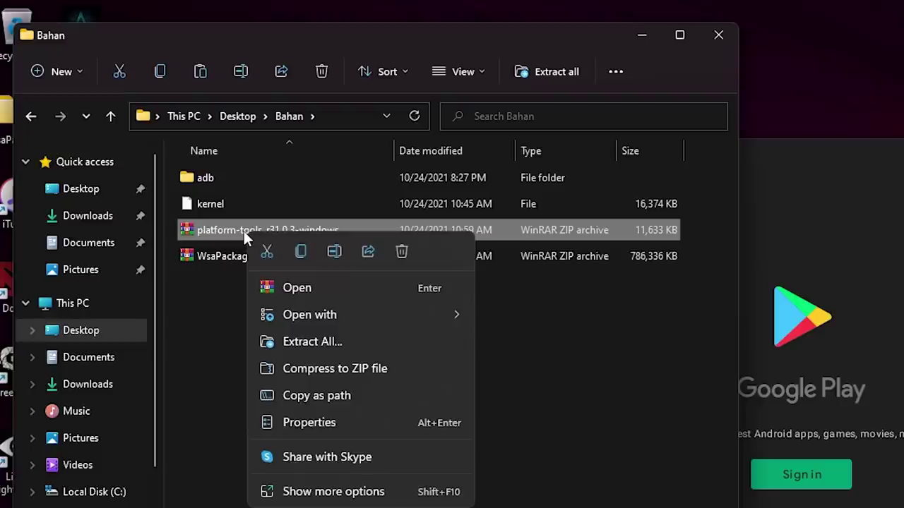
{"action": "left_click", "coordinate": [320, 496]}
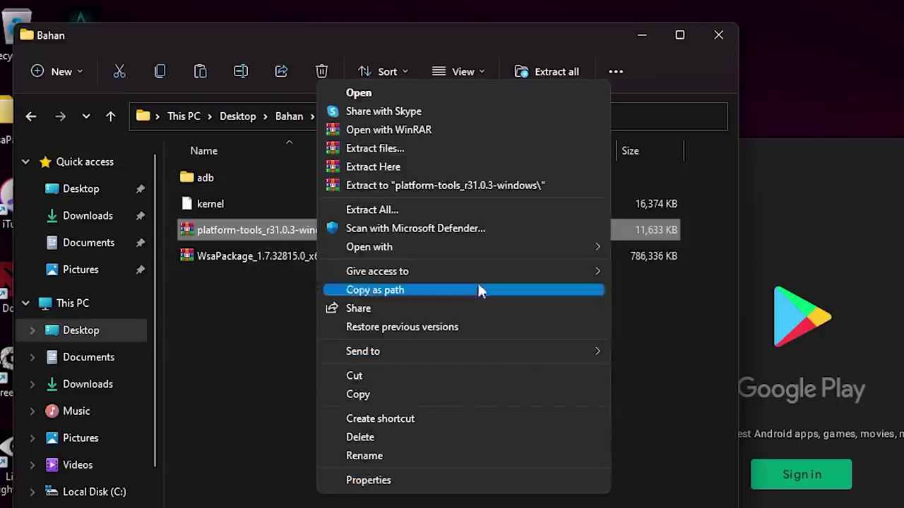
{"action": "left_click", "coordinate": [391, 149]}
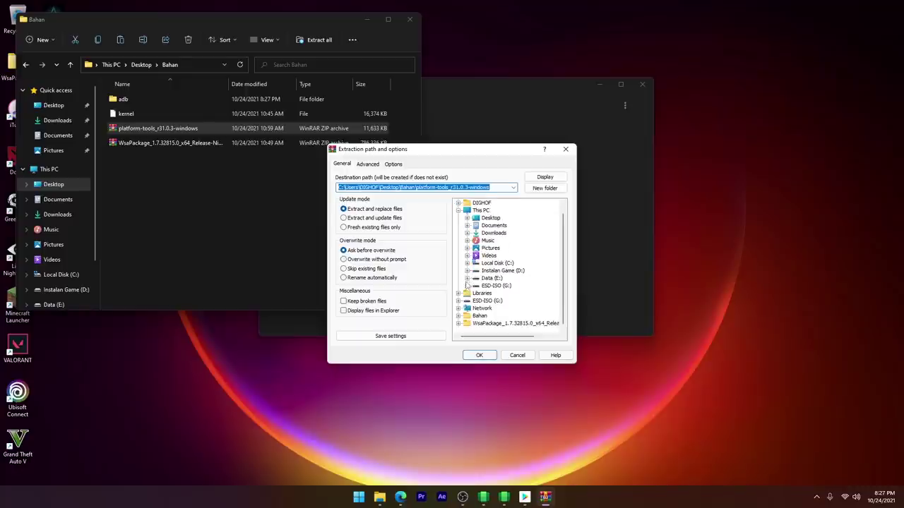
{"action": "left_click", "coordinate": [459, 316]}
{"action": "left_click", "coordinate": [486, 323]}
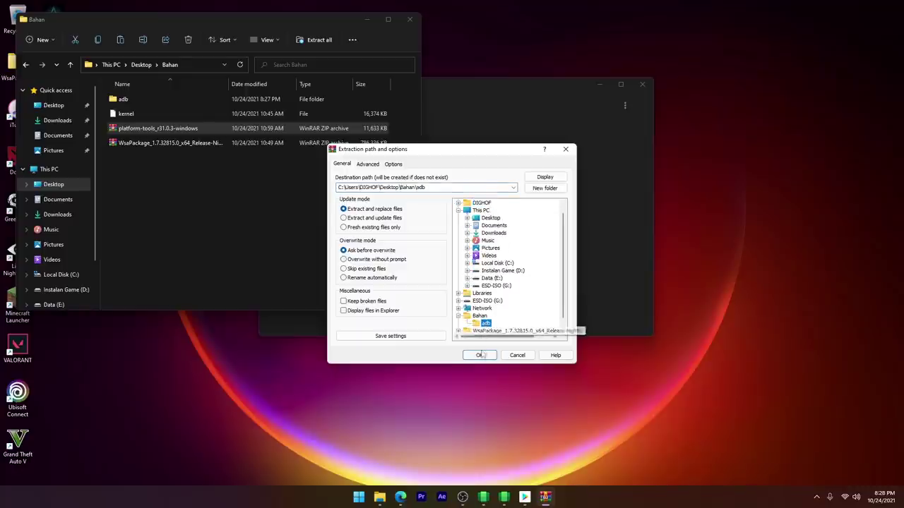
{"action": "left_click", "coordinate": [480, 355]}
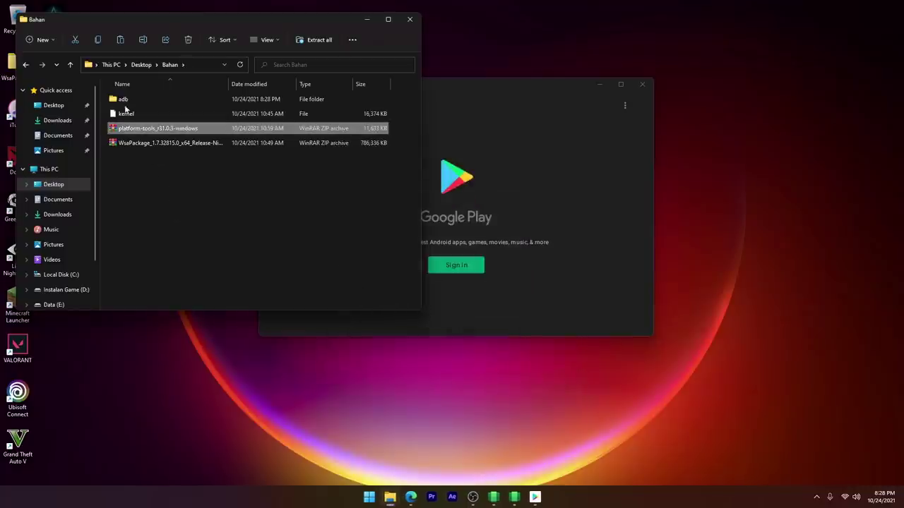
Step: Copy the adb folder and paste it onto Local Disk (C:)
{"action": "right_click", "coordinate": [124, 100]}
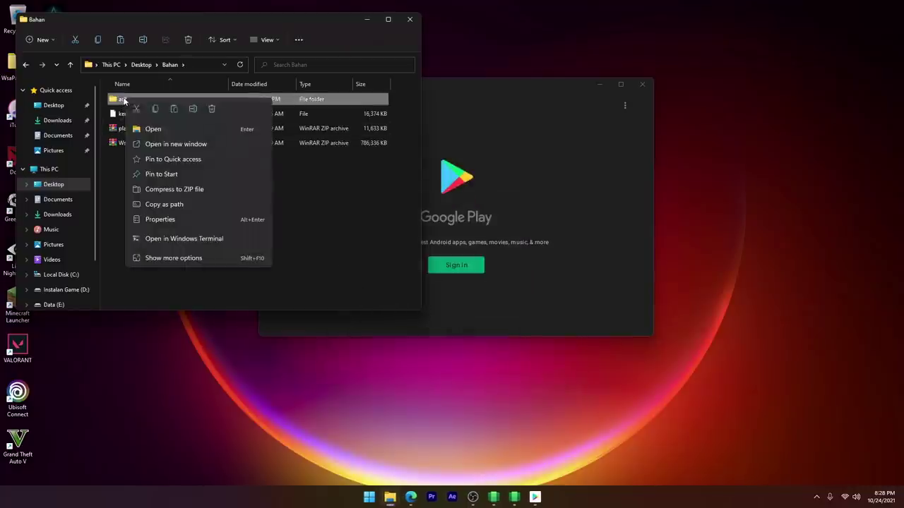
{"action": "left_click", "coordinate": [153, 109]}
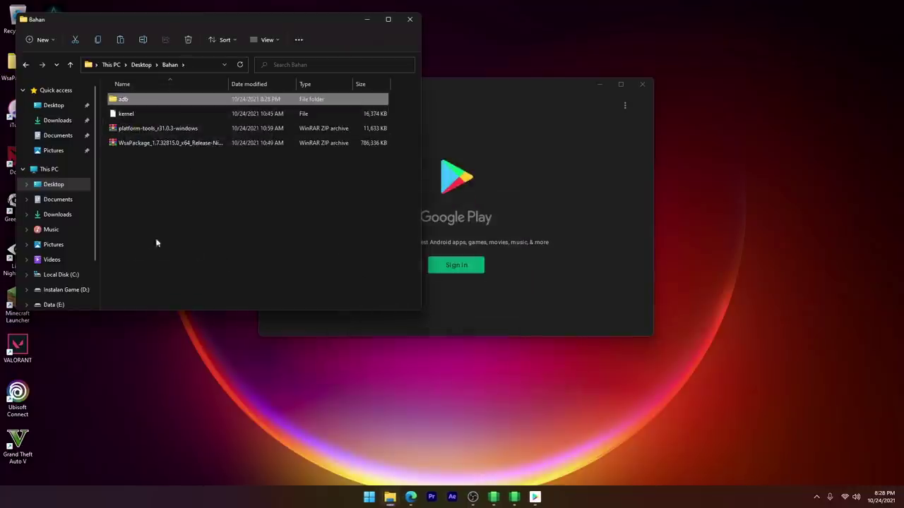
{"action": "left_click", "coordinate": [62, 276]}
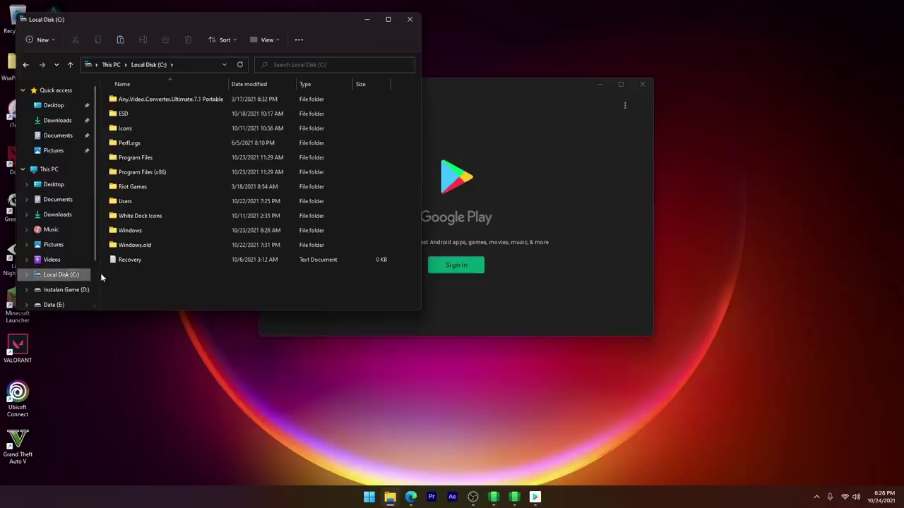
{"action": "right_click", "coordinate": [166, 292]}
{"action": "left_click", "coordinate": [178, 305]}
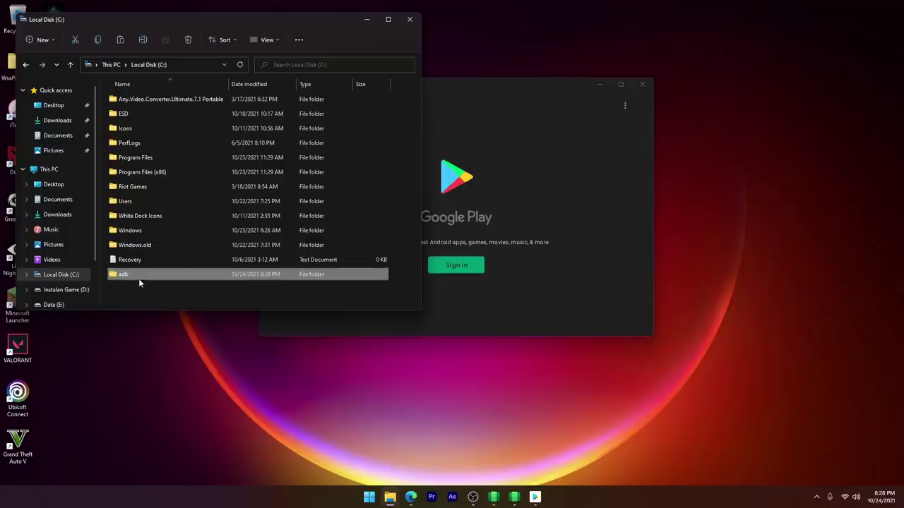
Step: Open a Command Prompt at C:\adb\platform-tools by typing cmd in the address bar
{"action": "double_click", "coordinate": [139, 275]}
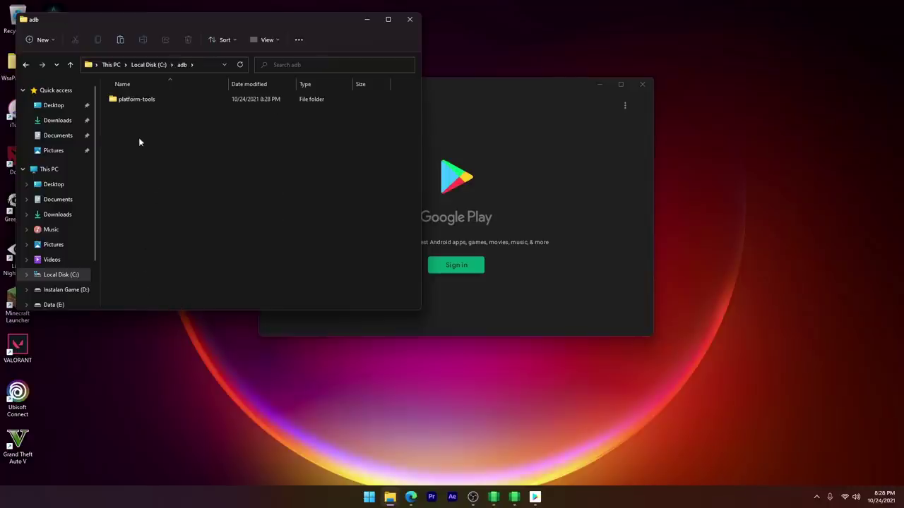
{"action": "double_click", "coordinate": [128, 102]}
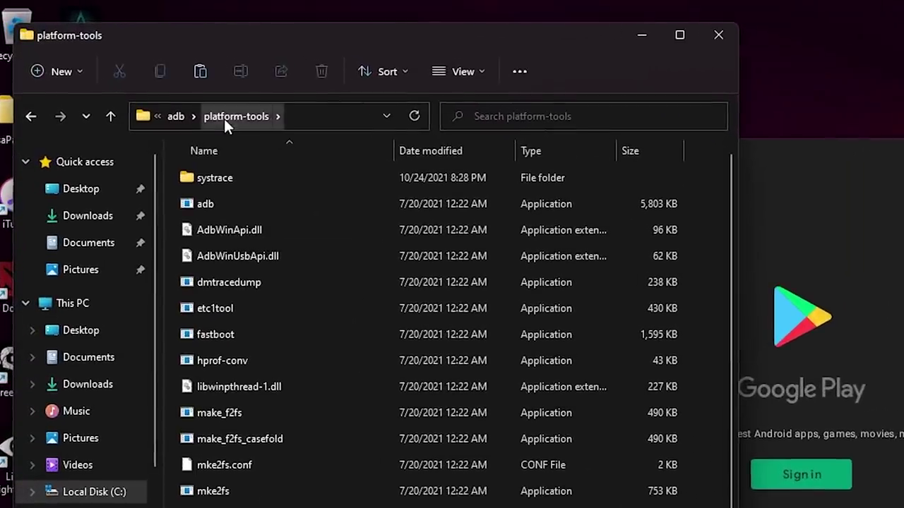
{"action": "right_click", "coordinate": [224, 118]}
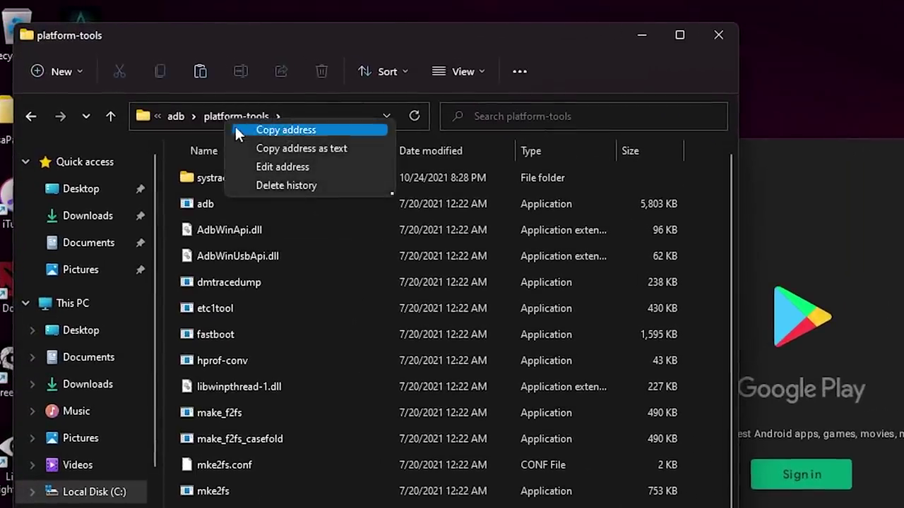
{"action": "left_click", "coordinate": [258, 159]}
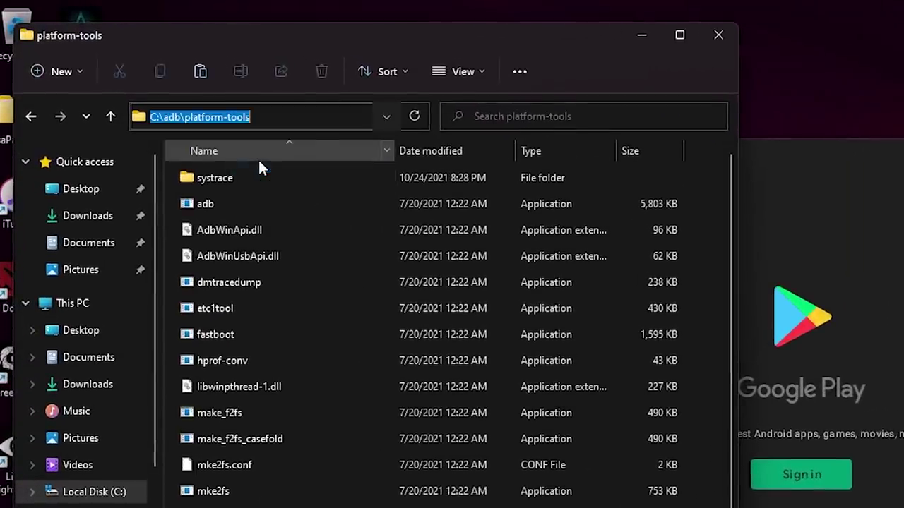
{"action": "type", "text": "cmd"}
{"action": "key", "text": "Return"}
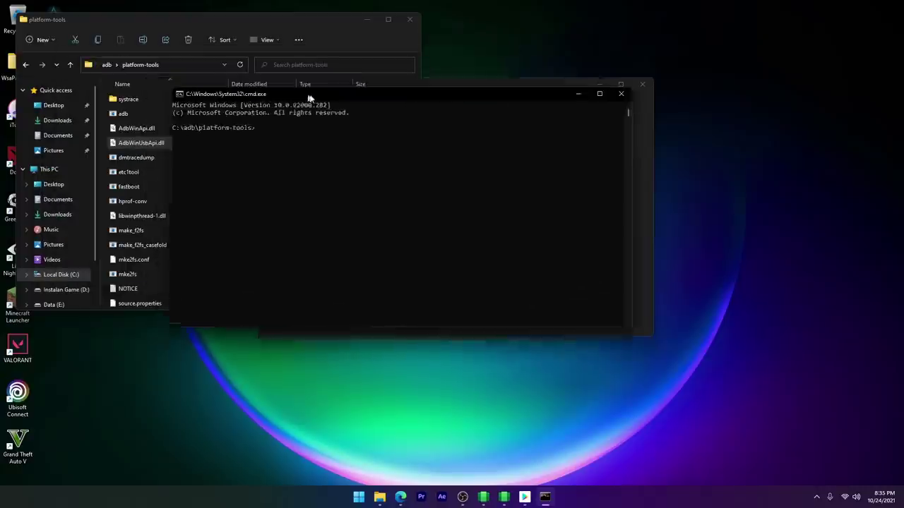
Step: Run adb connect 127.0.0.1:58526 in the repositioned Command Prompt
{"action": "left_click_drag", "start_coordinate": [537, 167], "coordinate": [638, 219]}
{"action": "left_click_drag", "start_coordinate": [364, 122], "coordinate": [358, 134]}
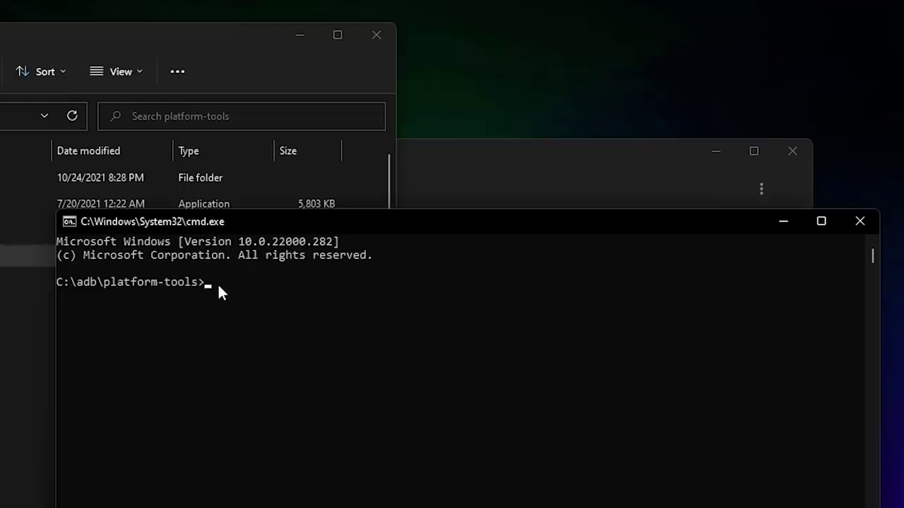
{"action": "type", "text": "adb connect "}
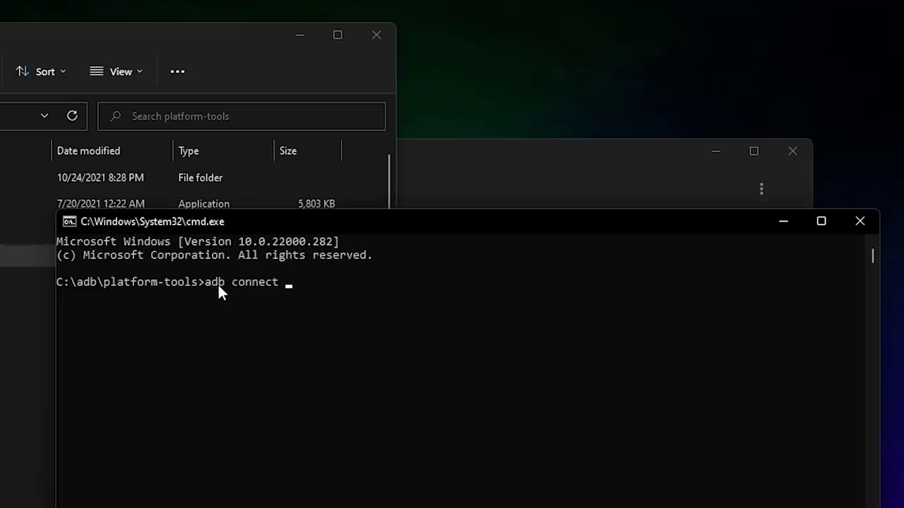
{"action": "type", "text": "127.0.0.1:58526"}
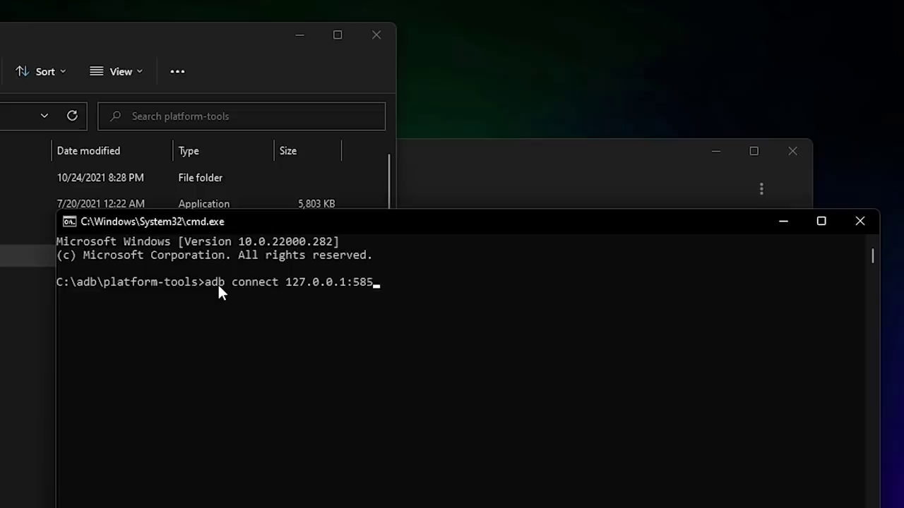
{"action": "key", "text": "Return"}
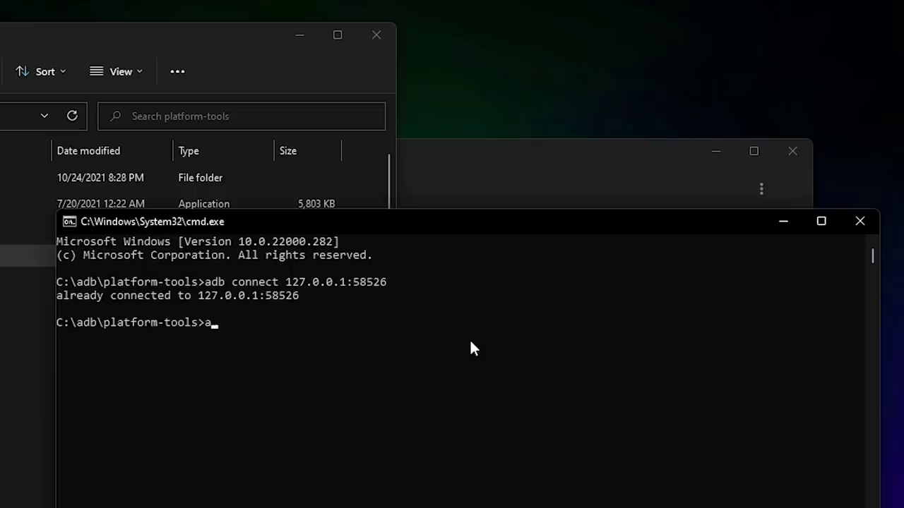
Step: Run adb shell, su, and setenforce 0, then minimize Command Prompt
{"action": "type", "text": "adb shell"}
{"action": "key", "text": "Return"}
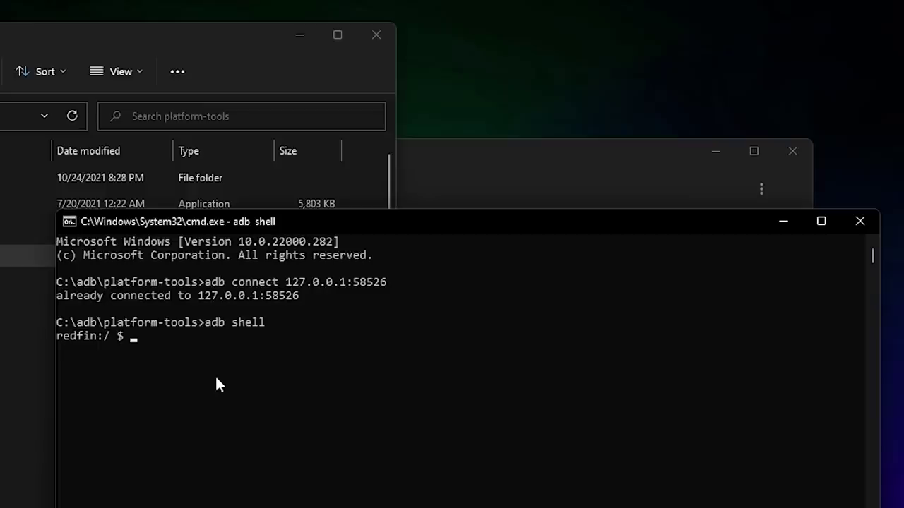
{"action": "type", "text": "su"}
{"action": "key", "text": "Return"}
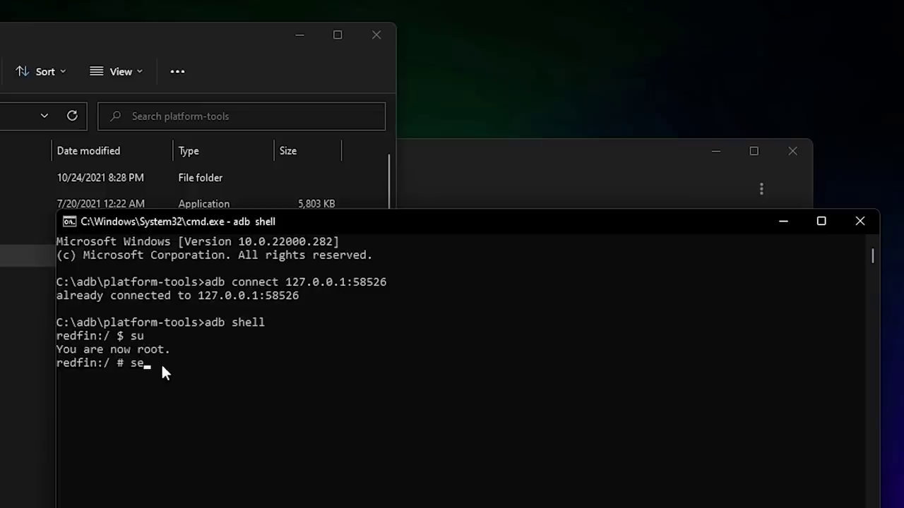
{"action": "type", "text": "setenforce 0"}
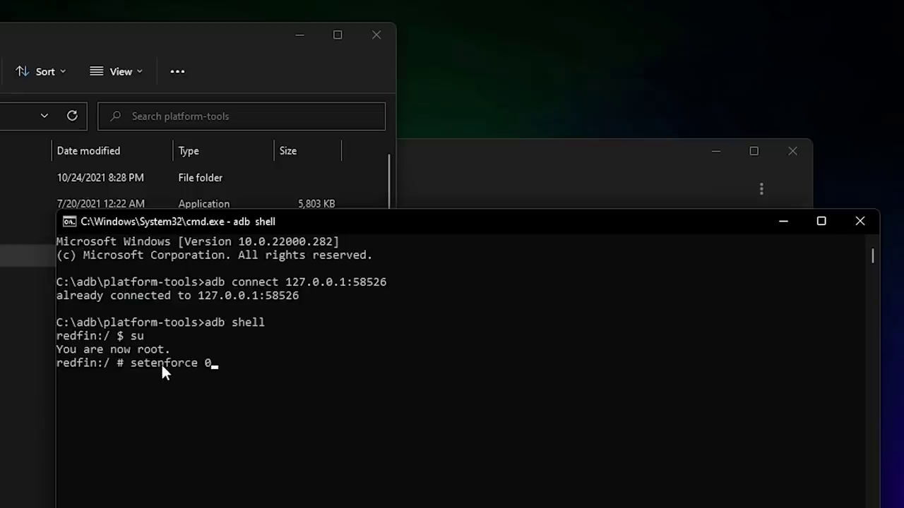
{"action": "key", "text": "Return"}
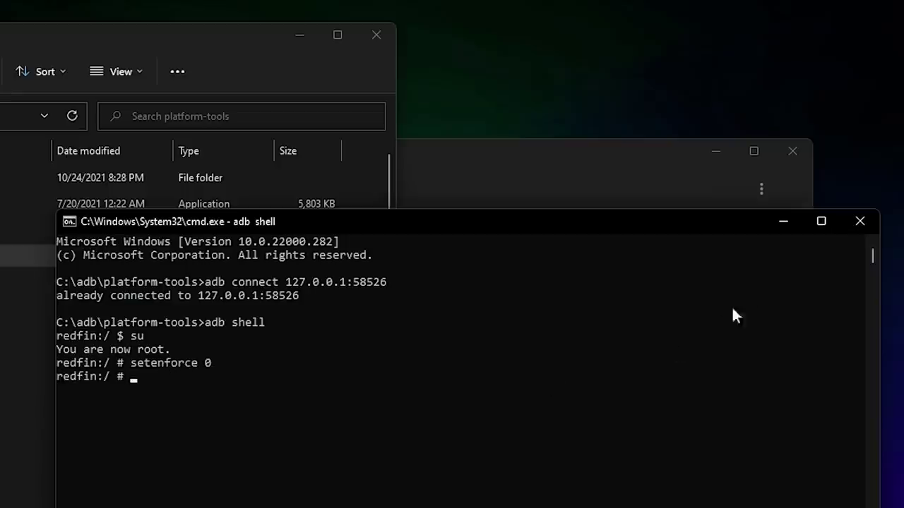
{"action": "left_click", "coordinate": [781, 222]}
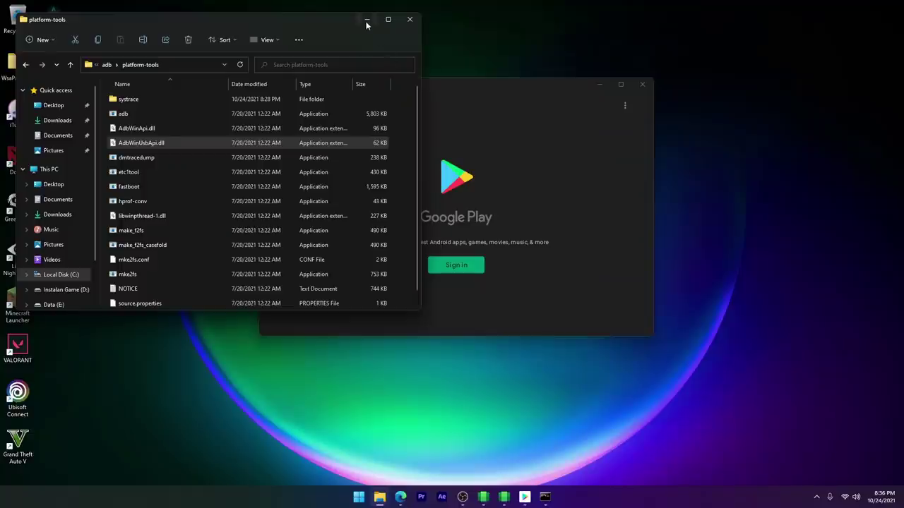
Step: Minimize File Explorer, choose Sign in in Play Store, and select the Email or phone field
{"action": "left_click", "coordinate": [300, 34]}
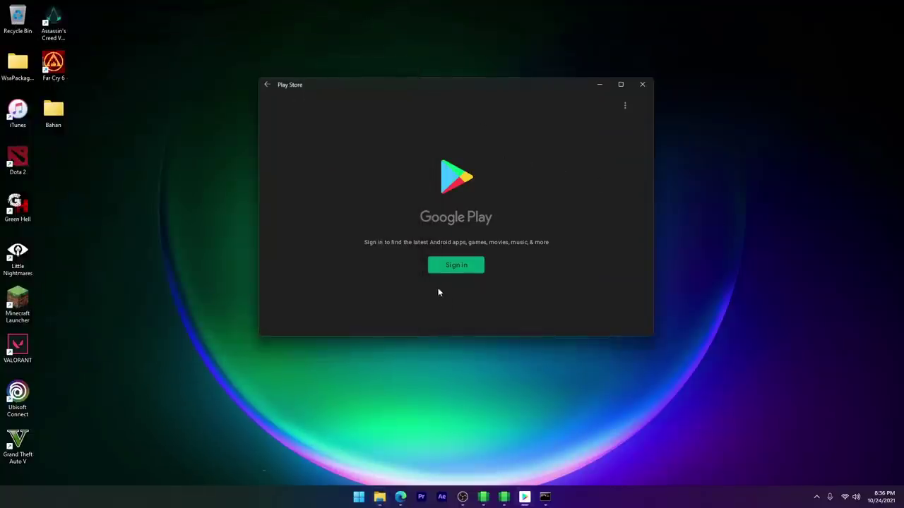
{"action": "left_click", "coordinate": [457, 265]}
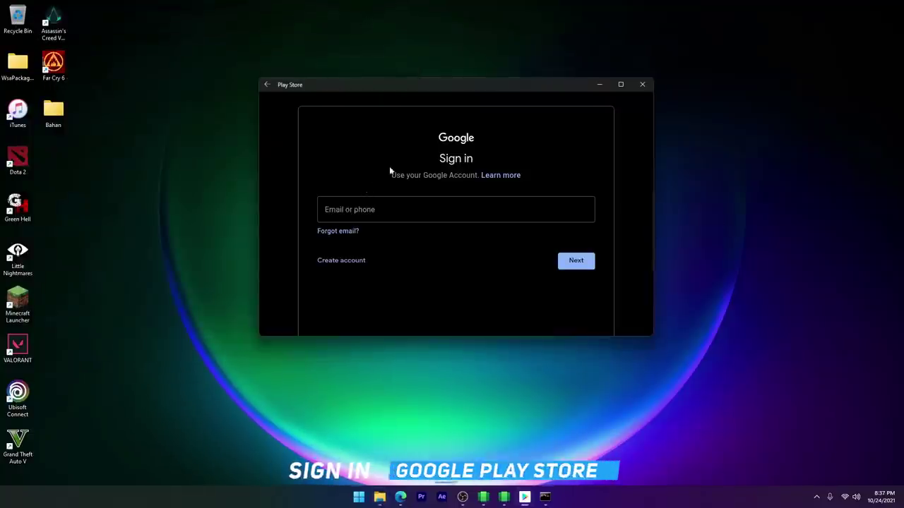
{"action": "left_click", "coordinate": [366, 210]}
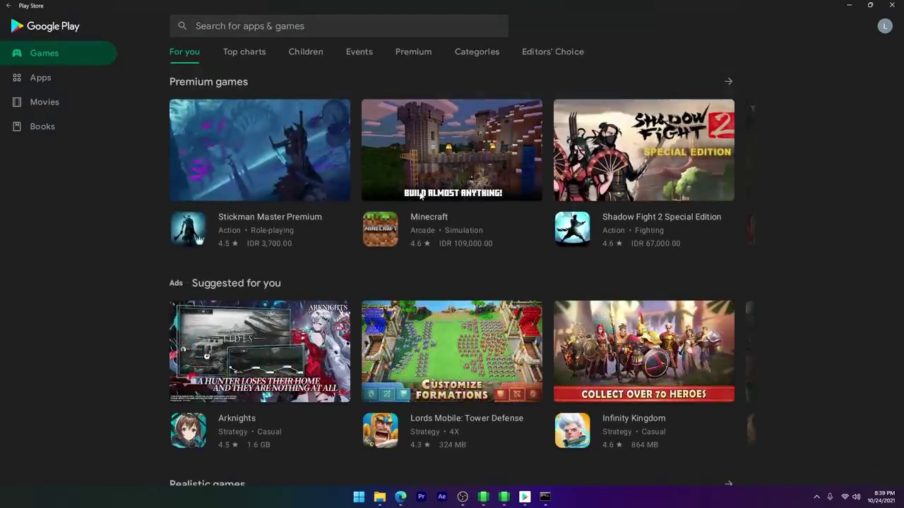
Step: Change Play Store's app download preference to Over Wi-Fi only, then return to the Games page
{"action": "scroll", "coordinate": [421, 196], "scroll_direction": "down", "scroll_amount": 2}
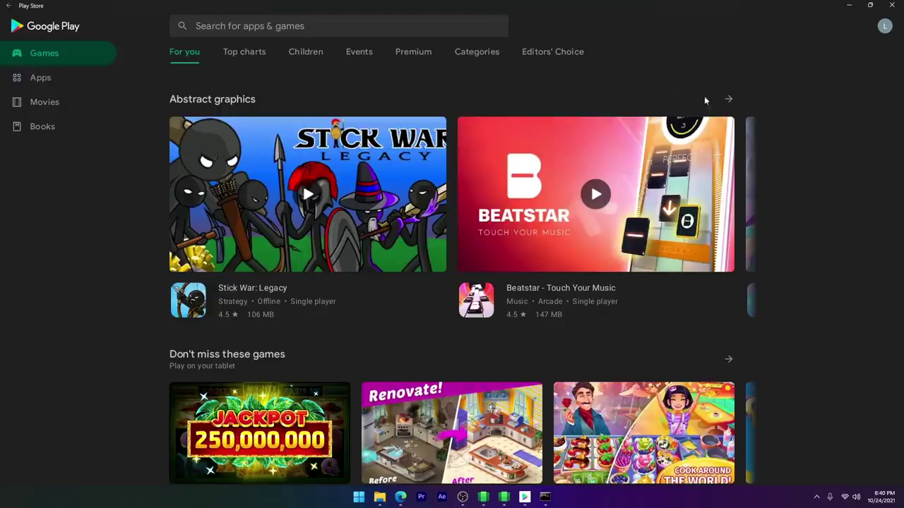
{"action": "left_click", "coordinate": [885, 26]}
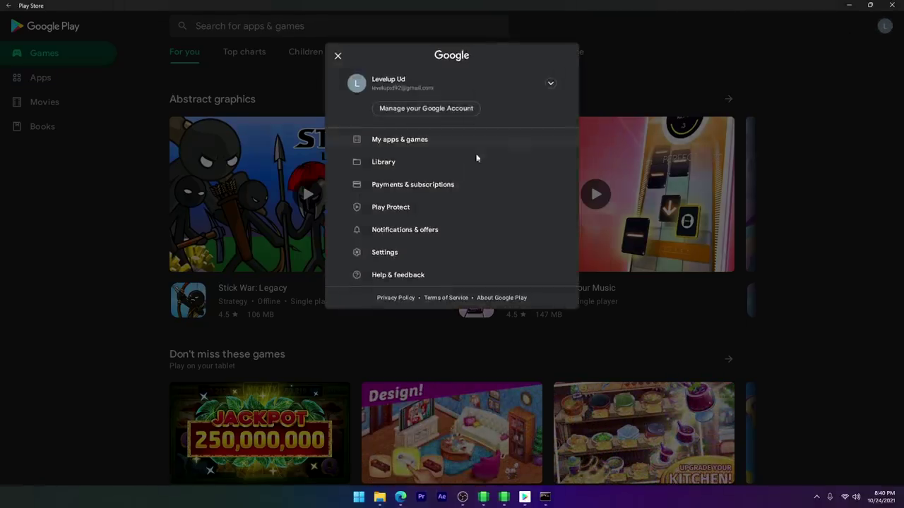
{"action": "left_click", "coordinate": [379, 253]}
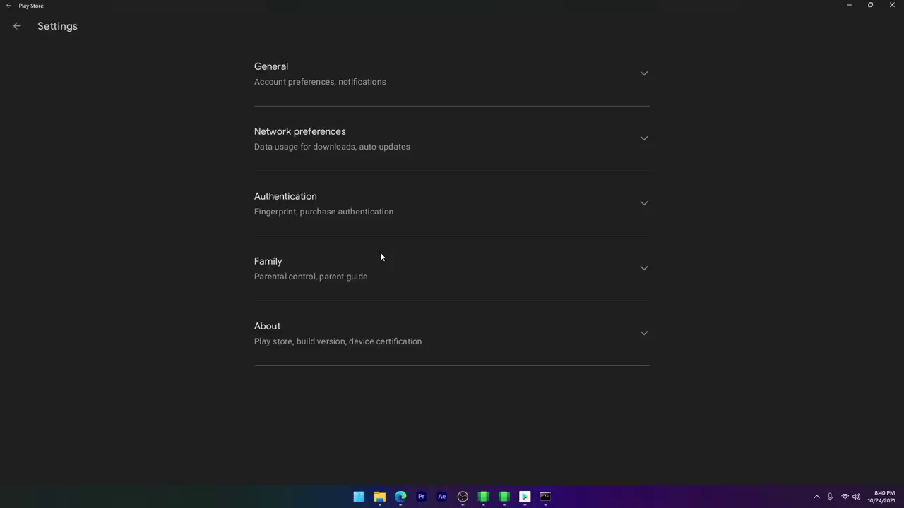
{"action": "left_click", "coordinate": [272, 140]}
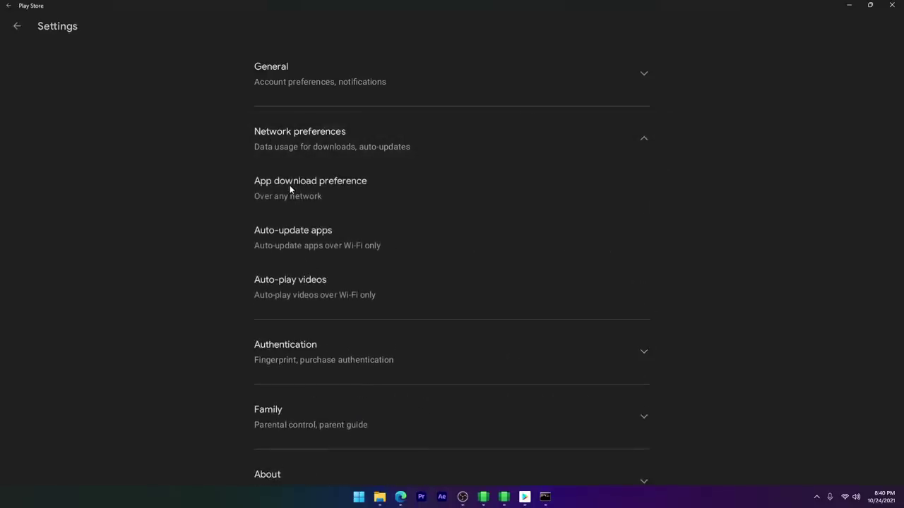
{"action": "left_click", "coordinate": [290, 189]}
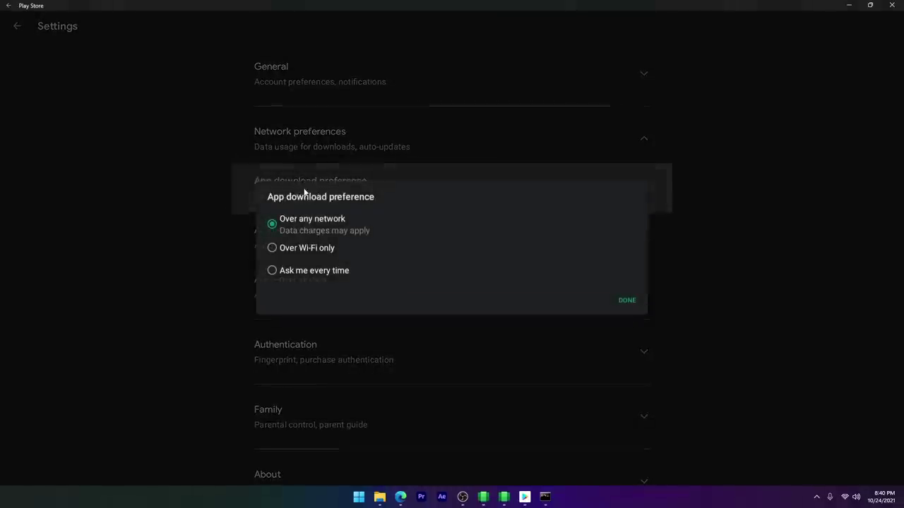
{"action": "left_click", "coordinate": [277, 248]}
{"action": "left_click", "coordinate": [626, 300]}
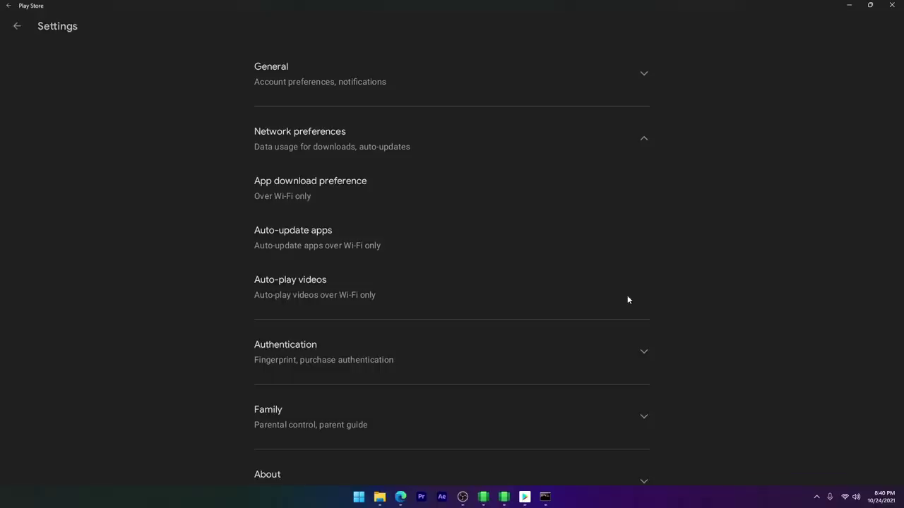
{"action": "left_click", "coordinate": [17, 26]}
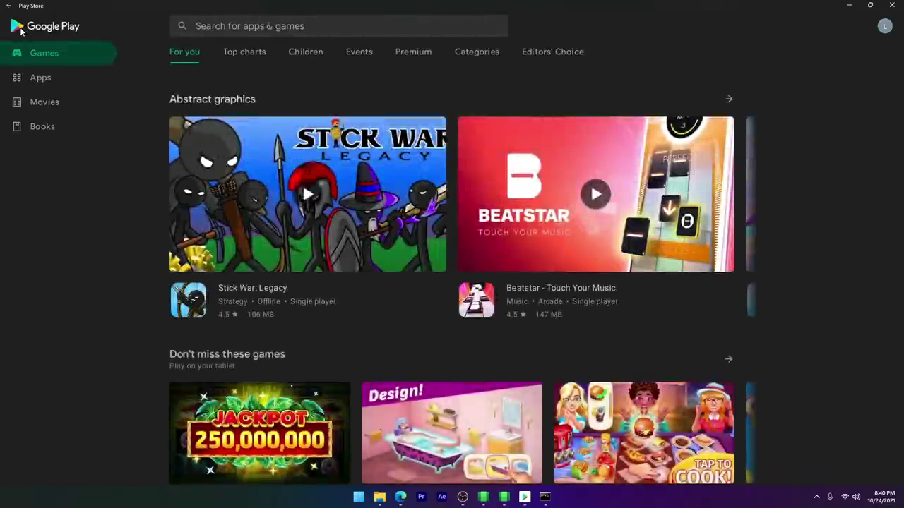
{"action": "scroll", "coordinate": [276, 157], "scroll_direction": "down", "scroll_amount": 4}
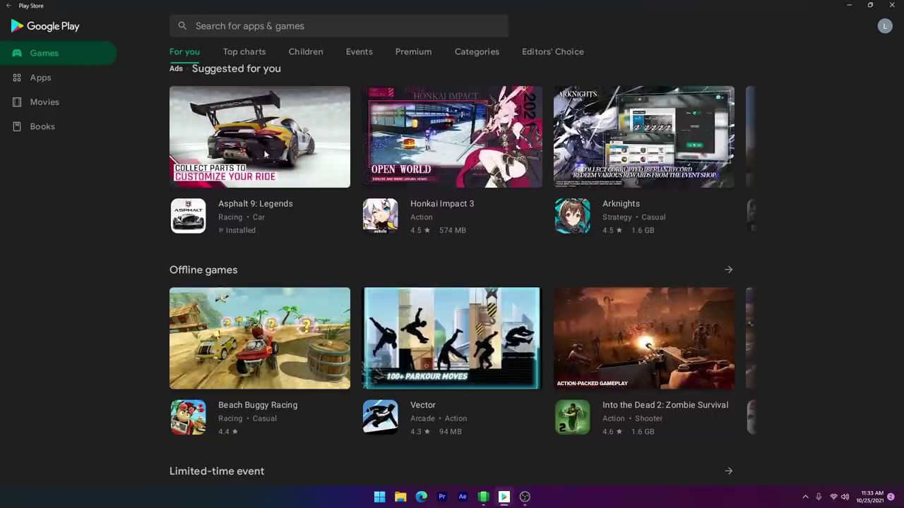
Step: Scroll through Play Store to bring the installed apps list into view
{"action": "scroll", "coordinate": [277, 152], "scroll_direction": "up", "scroll_amount": 1}
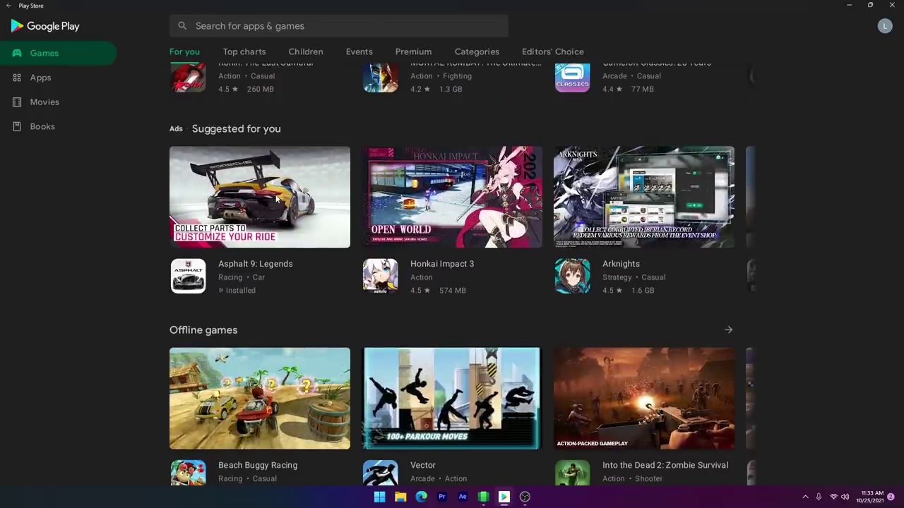
{"action": "scroll", "coordinate": [276, 200], "scroll_direction": "down", "scroll_amount": 1}
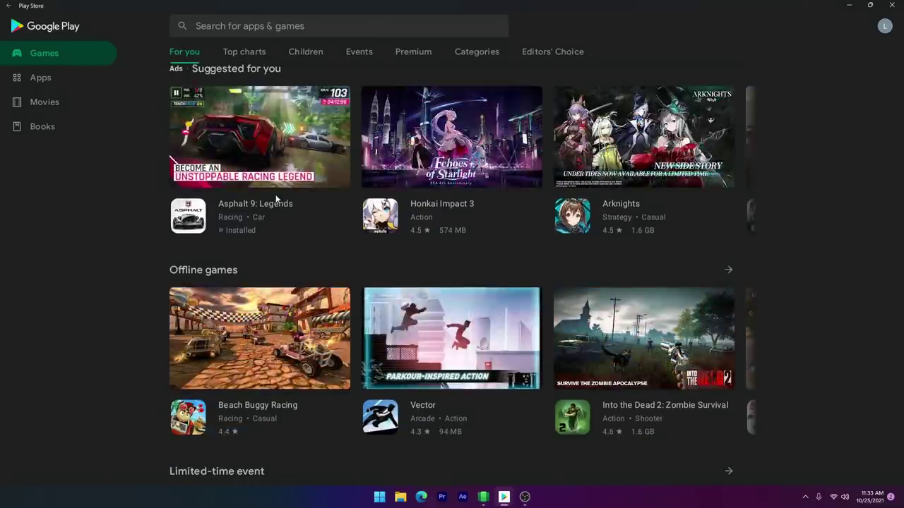
{"action": "scroll", "coordinate": [276, 196], "scroll_direction": "down", "scroll_amount": 1}
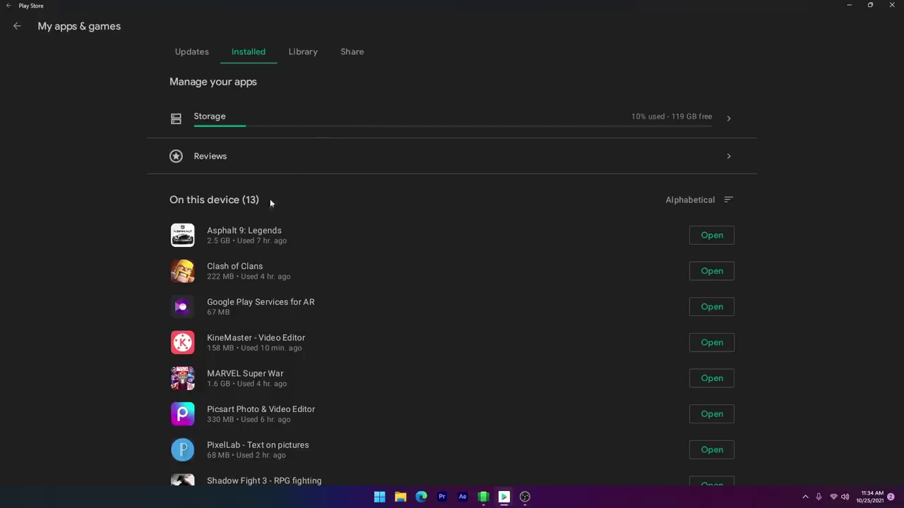
{"action": "scroll", "coordinate": [251, 222], "scroll_direction": "down", "scroll_amount": 1}
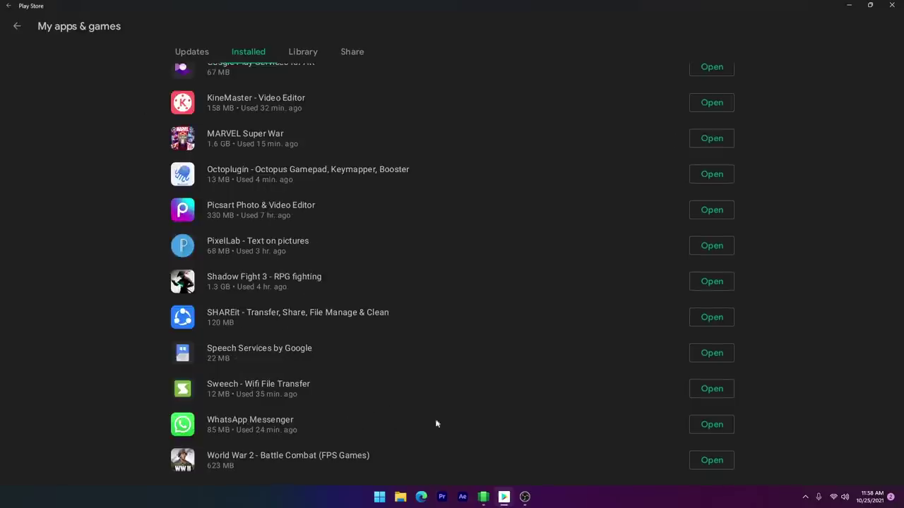
Step: Launch WhatsApp and send the message 'Test' in the existing chat
{"action": "left_click", "coordinate": [707, 426]}
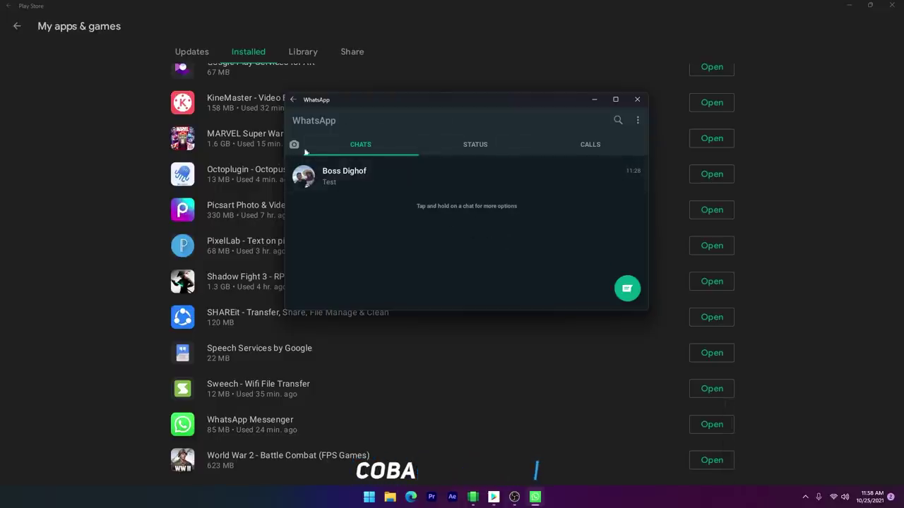
{"action": "left_click", "coordinate": [360, 176]}
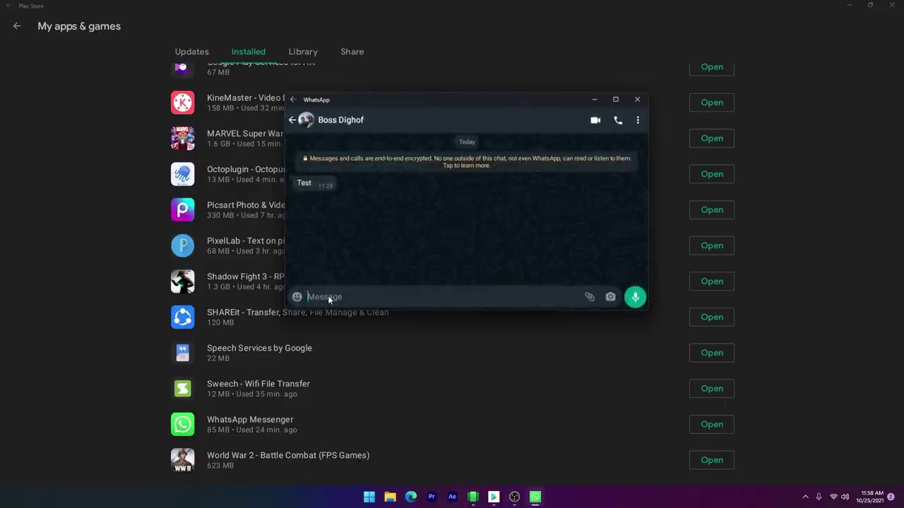
{"action": "type", "text": "Test"}
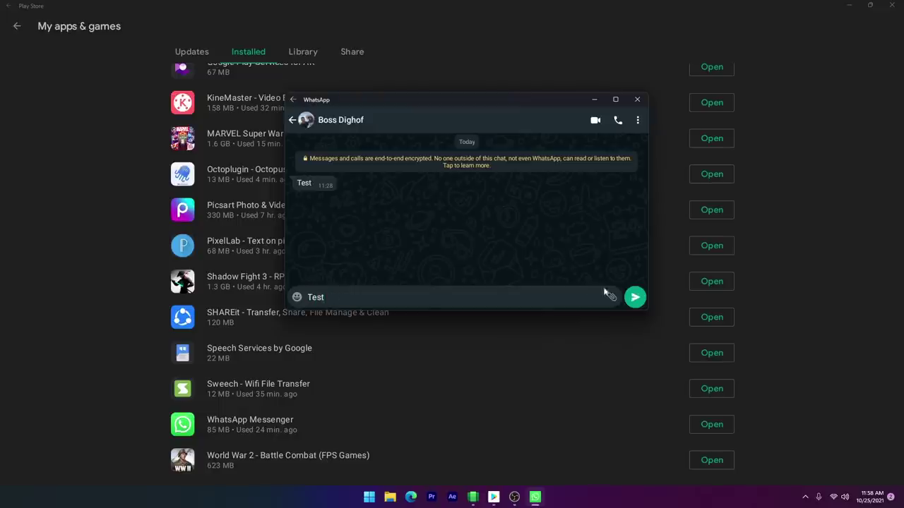
{"action": "left_click", "coordinate": [635, 297]}
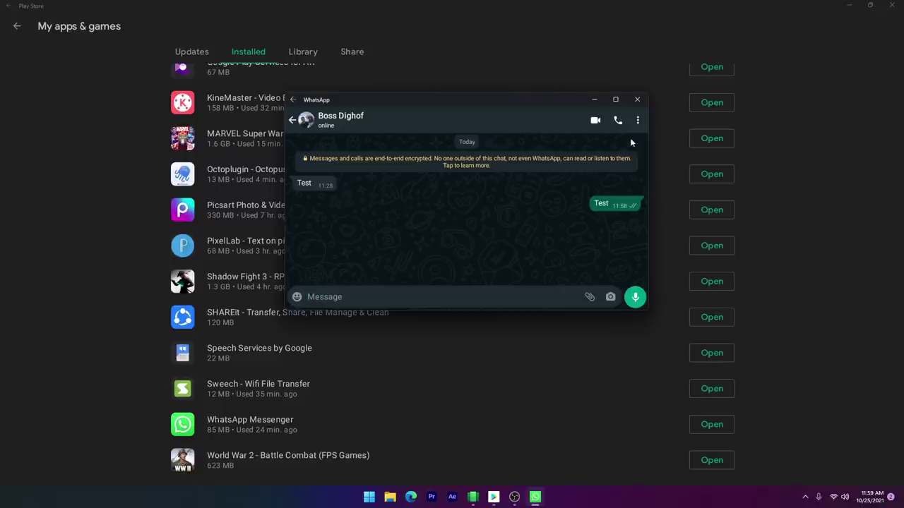
Step: Place a voice call to the contact, then try a video call
{"action": "left_click", "coordinate": [618, 122]}
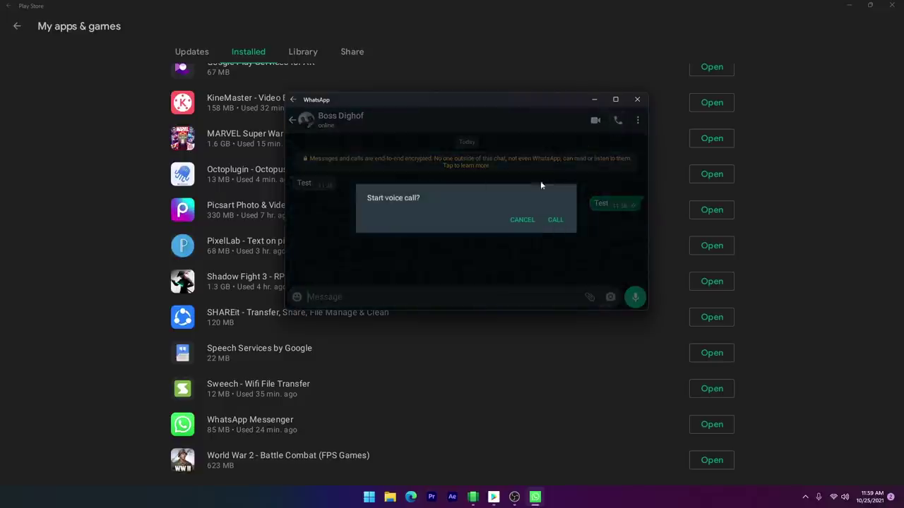
{"action": "left_click", "coordinate": [554, 220]}
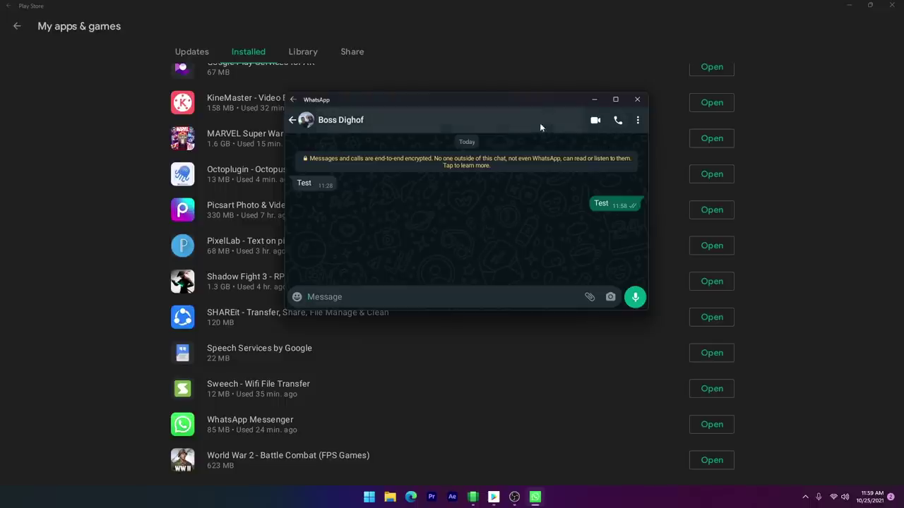
{"action": "left_click", "coordinate": [595, 120]}
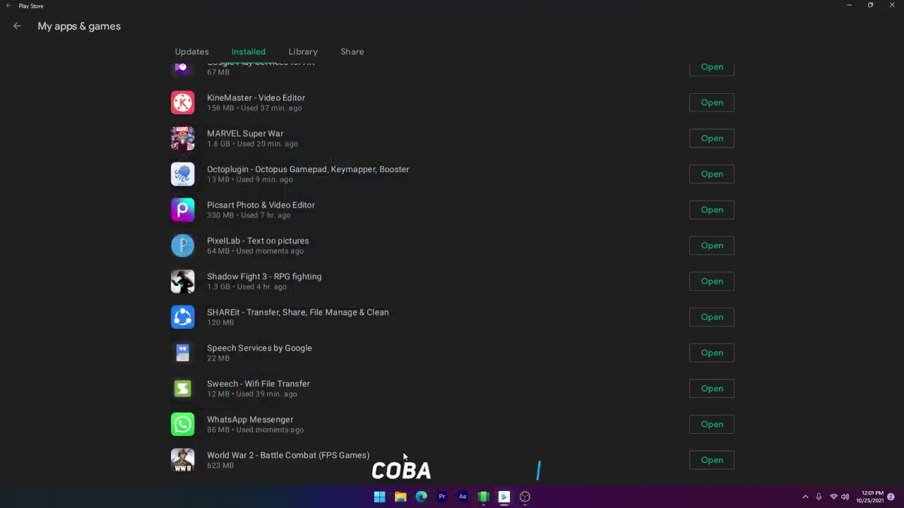
Step: Launch PixelLab, center its window and add a new text object near the top
{"action": "left_click", "coordinate": [704, 250]}
{"action": "left_click_drag", "start_coordinate": [246, 25], "coordinate": [512, 143]}
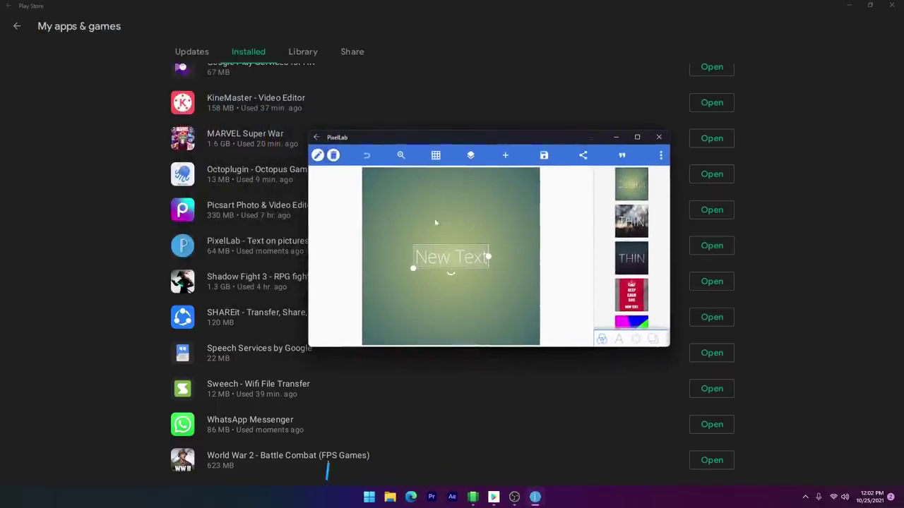
{"action": "left_click", "coordinate": [505, 156]}
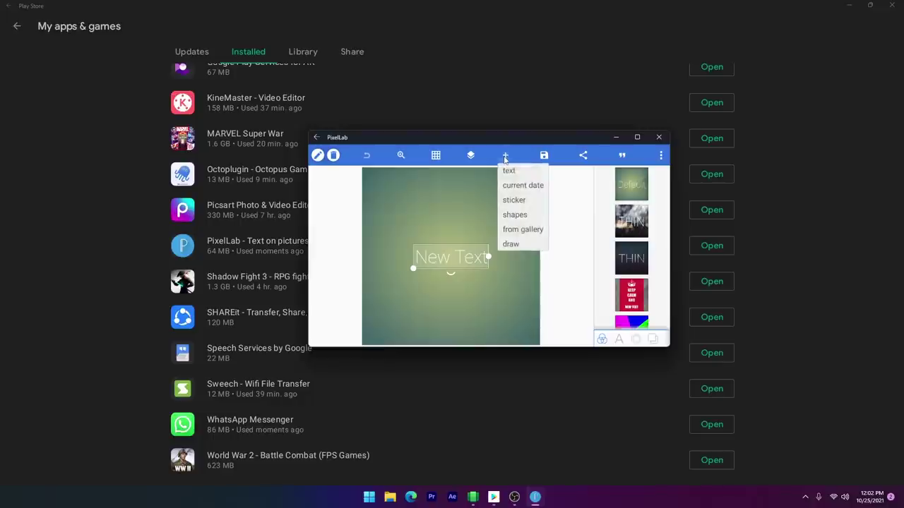
{"action": "left_click", "coordinate": [509, 172]}
{"action": "left_click_drag", "start_coordinate": [390, 180], "coordinate": [408, 197]}
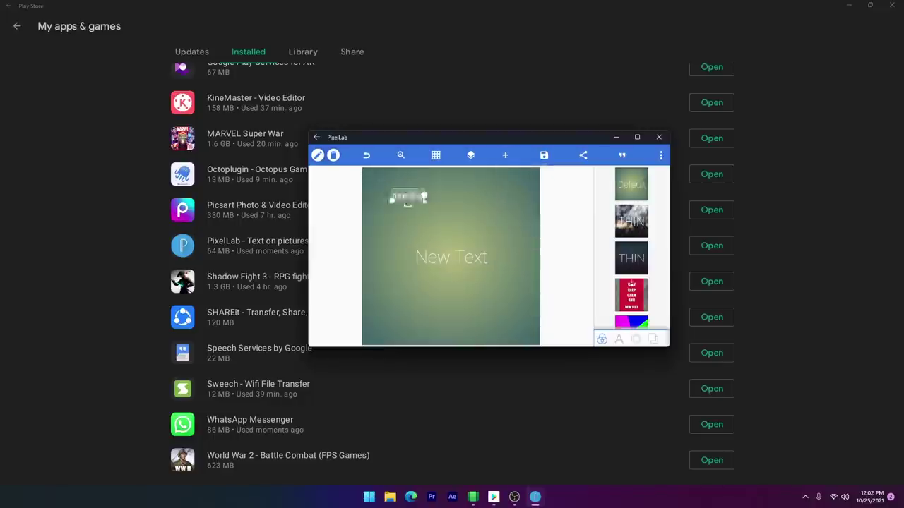
Step: Change the text to 'Levelup ID', then maximize and close PixelLab
{"action": "left_click", "coordinate": [423, 203]}
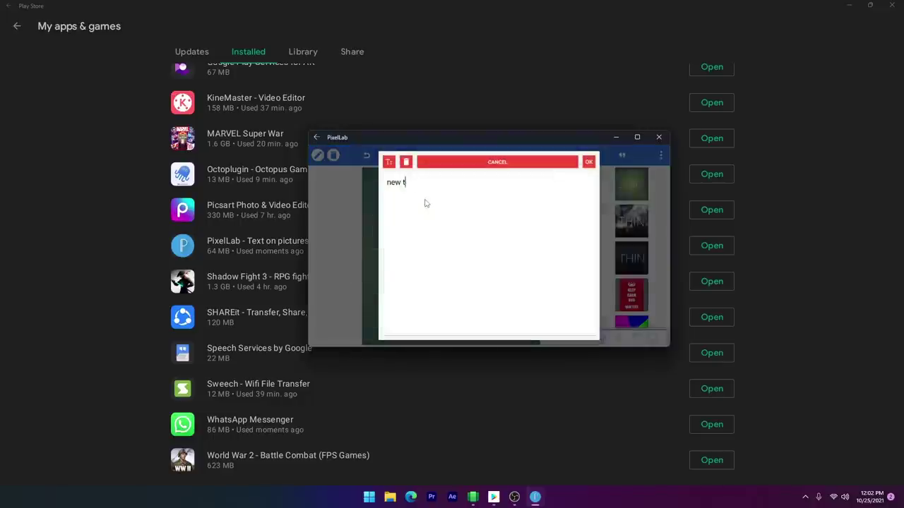
{"action": "key", "text": "BackSpace"}
{"action": "key", "text": "BackSpace"}
{"action": "key", "text": "BackSpace"}
{"action": "key", "text": "BackSpace"}
{"action": "key", "text": "BackSpace"}
{"action": "type", "text": "Levelup ID"}
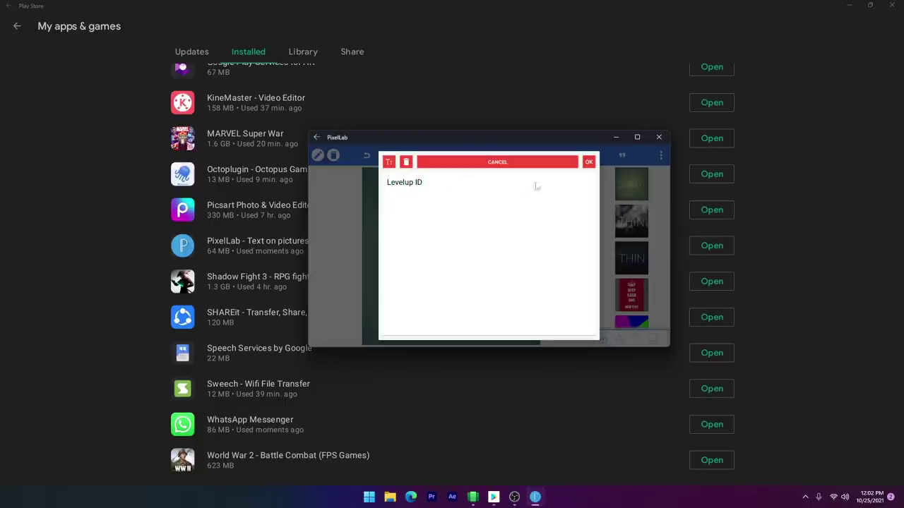
{"action": "left_click", "coordinate": [589, 162]}
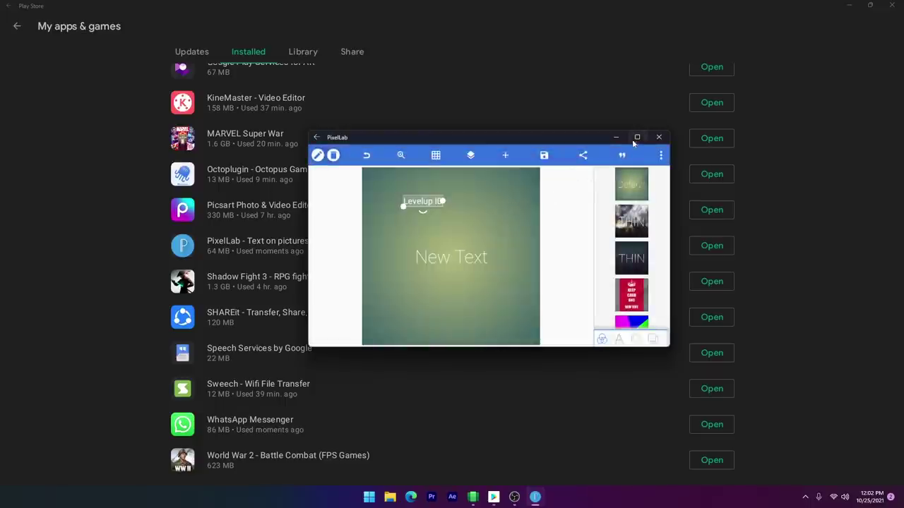
{"action": "left_click", "coordinate": [637, 137]}
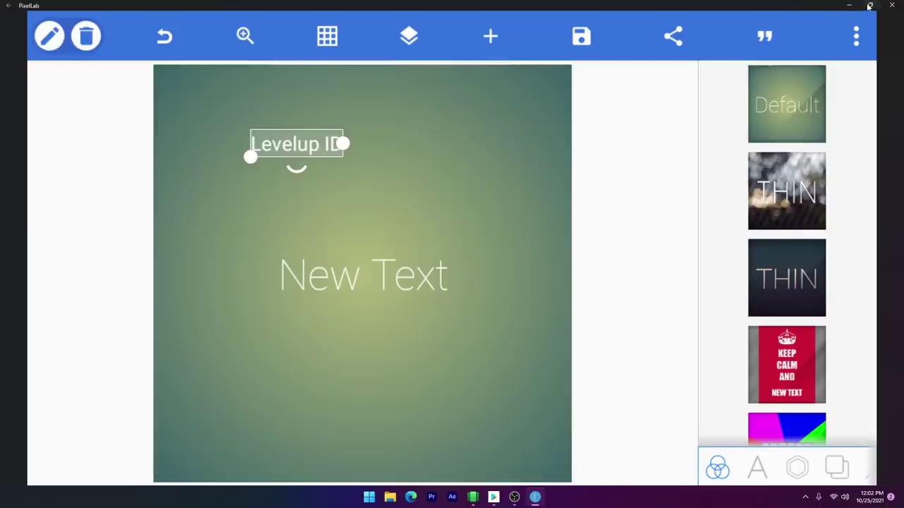
{"action": "left_click", "coordinate": [796, 173]}
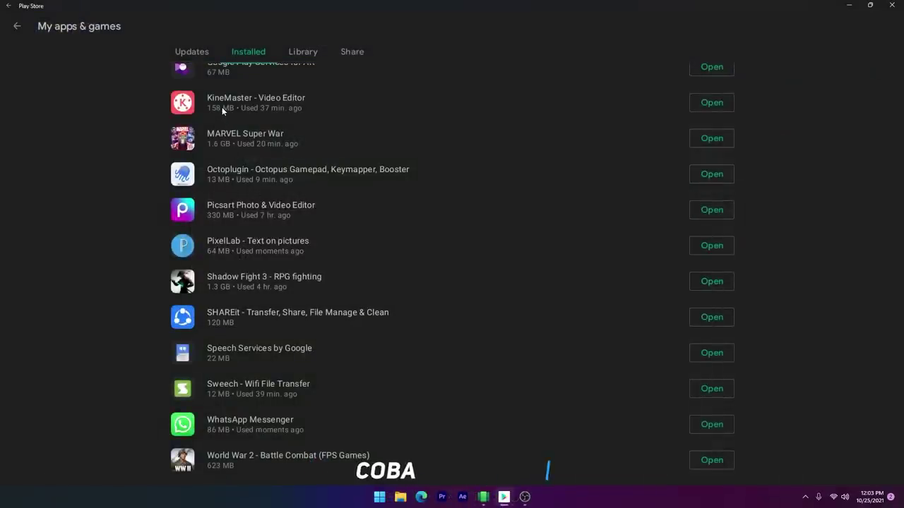
Step: Start a new KineMaster project, add two Download videos and preview it
{"action": "left_click", "coordinate": [711, 102]}
{"action": "left_click", "coordinate": [510, 198]}
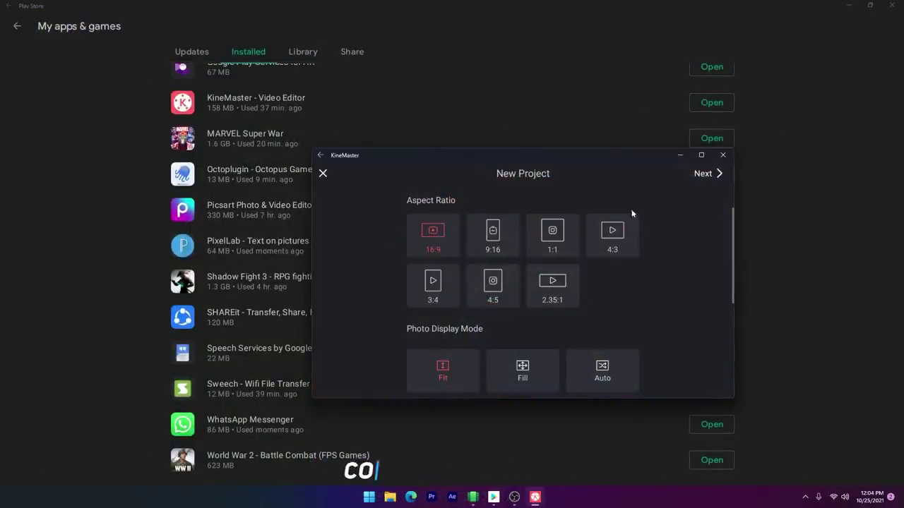
{"action": "left_click", "coordinate": [718, 174]}
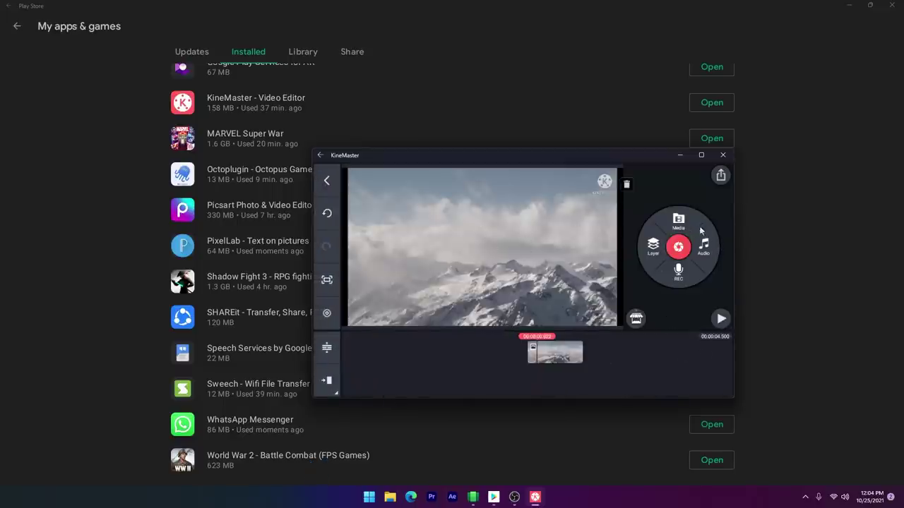
{"action": "left_click", "coordinate": [678, 220]}
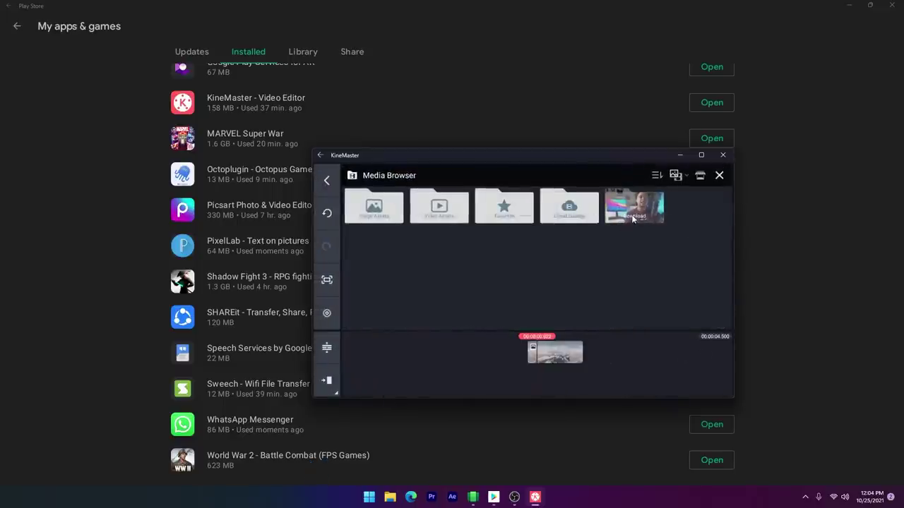
{"action": "left_click", "coordinate": [626, 215]}
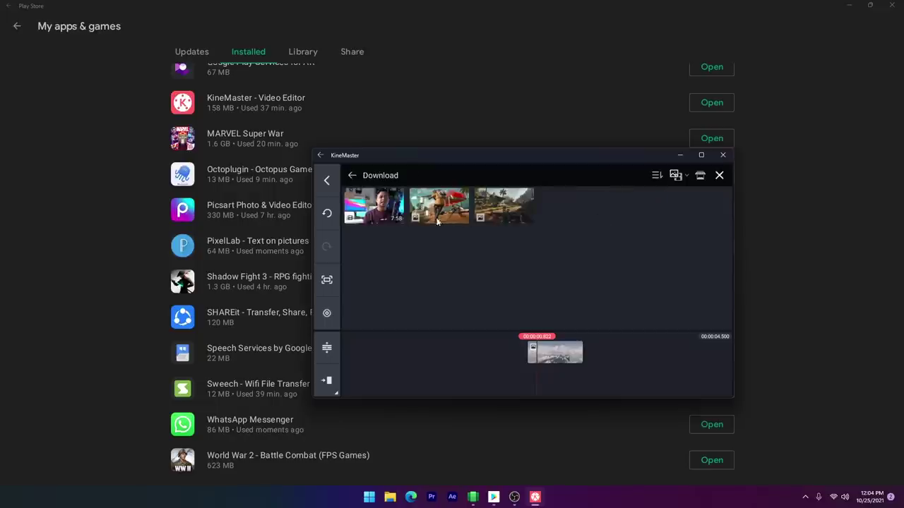
{"action": "left_click", "coordinate": [497, 207]}
{"action": "left_click", "coordinate": [461, 210]}
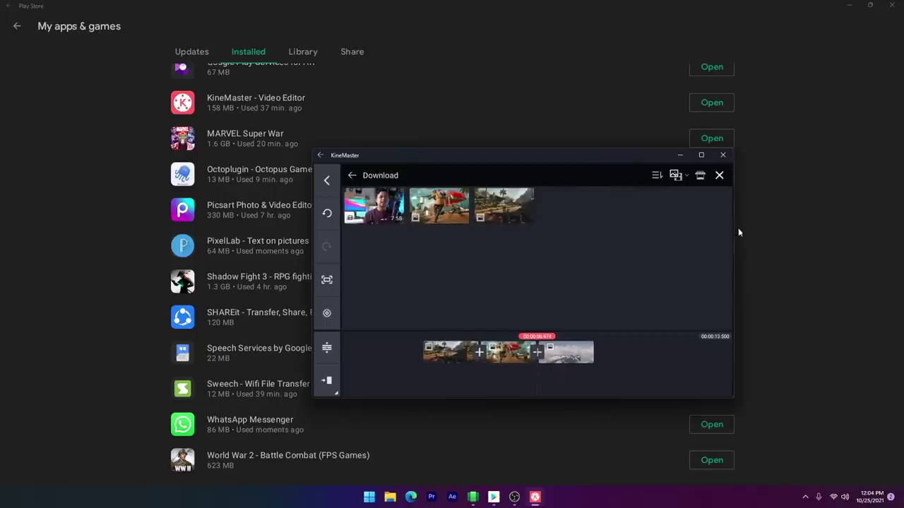
{"action": "left_click", "coordinate": [719, 175]}
{"action": "left_click", "coordinate": [720, 319]}
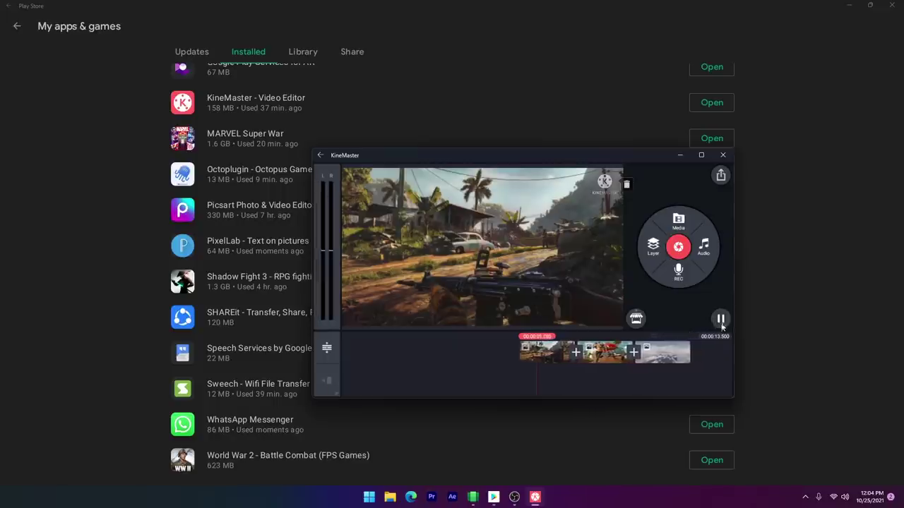
{"action": "left_click", "coordinate": [721, 319]}
Step: Apply the Classic 'Zoom out' transition between the first two clips and preview
{"action": "left_click", "coordinate": [574, 353]}
{"action": "left_click", "coordinate": [600, 220]}
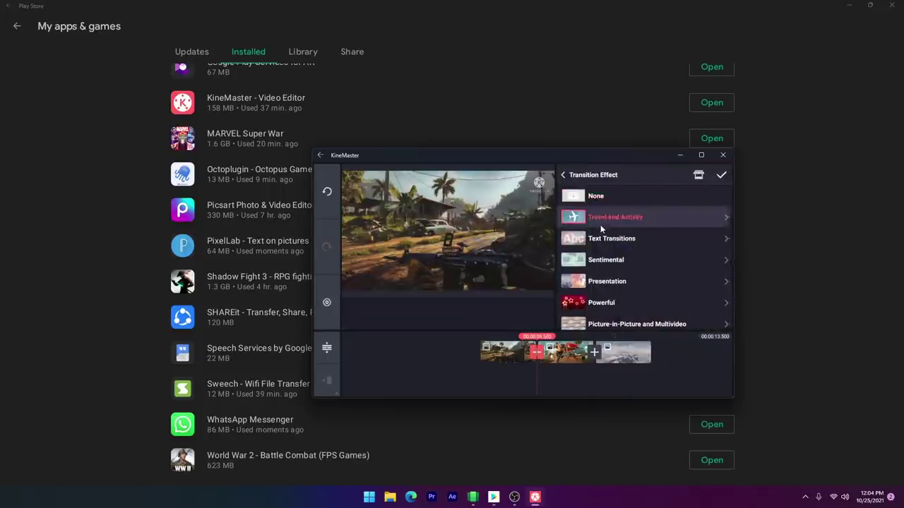
{"action": "left_click", "coordinate": [598, 239]}
{"action": "left_click", "coordinate": [597, 261]}
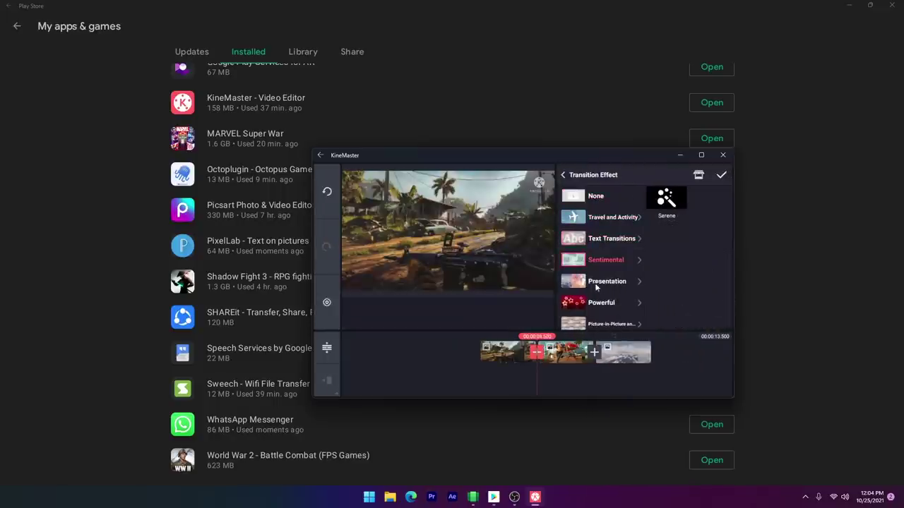
{"action": "scroll", "coordinate": [605, 288], "scroll_direction": "down", "scroll_amount": 2}
{"action": "left_click", "coordinate": [604, 299]}
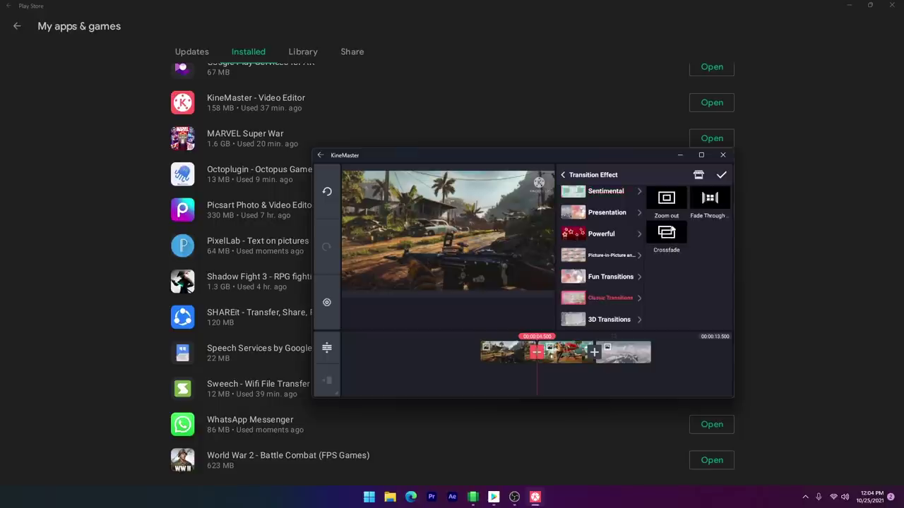
{"action": "left_click", "coordinate": [668, 206]}
{"action": "left_click", "coordinate": [721, 174]}
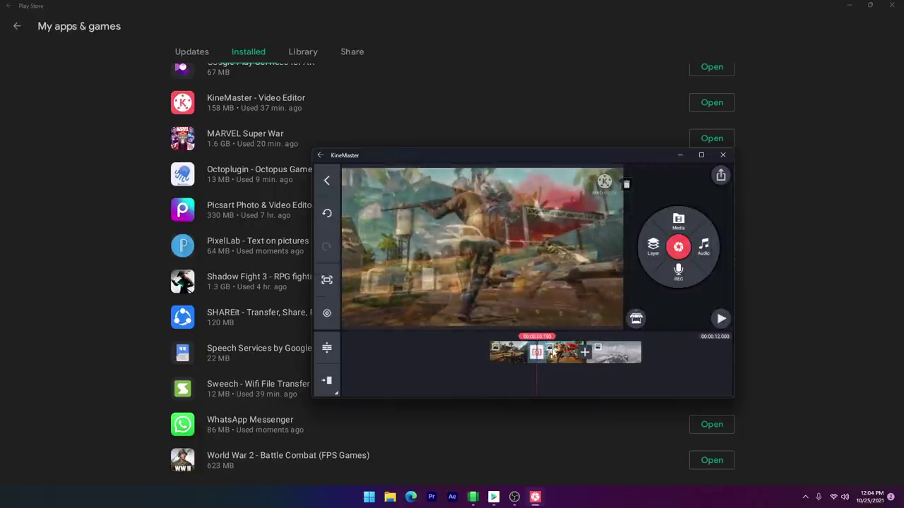
{"action": "left_click", "coordinate": [721, 319]}
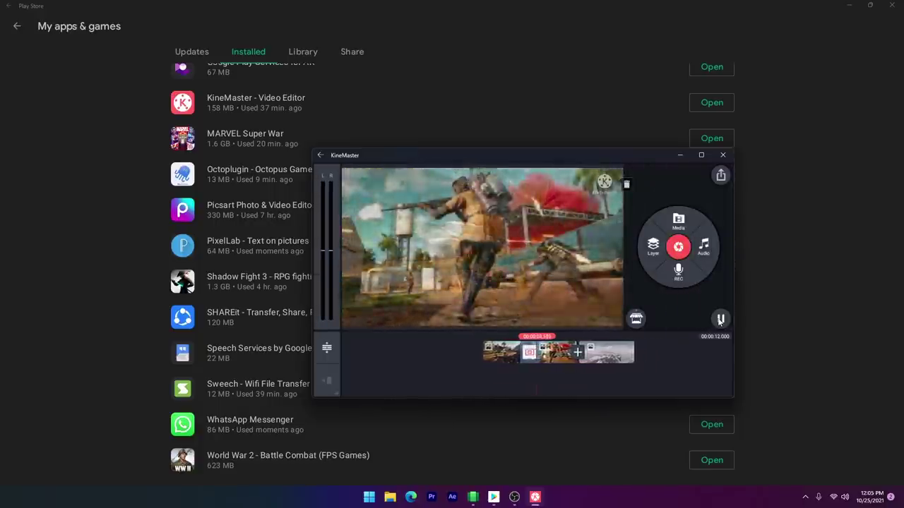
{"action": "left_click", "coordinate": [720, 318]}
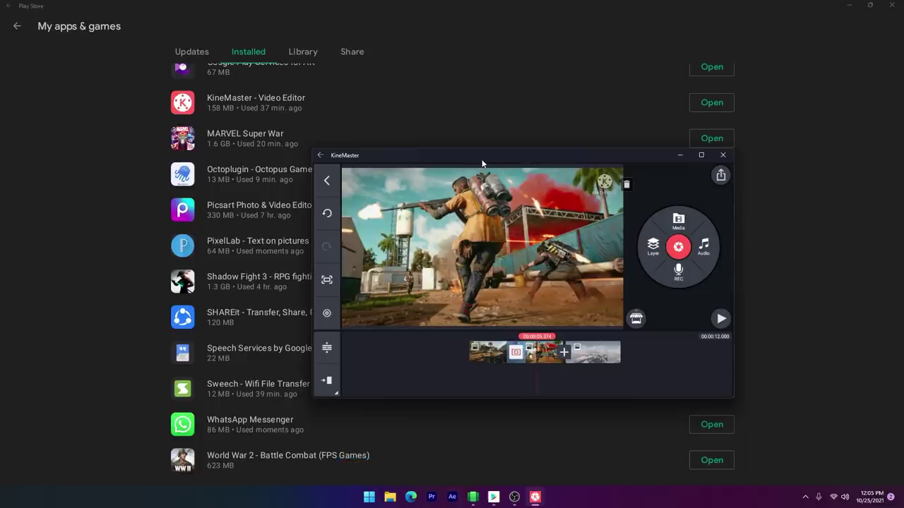
Step: Locate the Sequence 01 file on the Instalan Game (D:) drive in File Explorer
{"action": "left_click", "coordinate": [390, 497]}
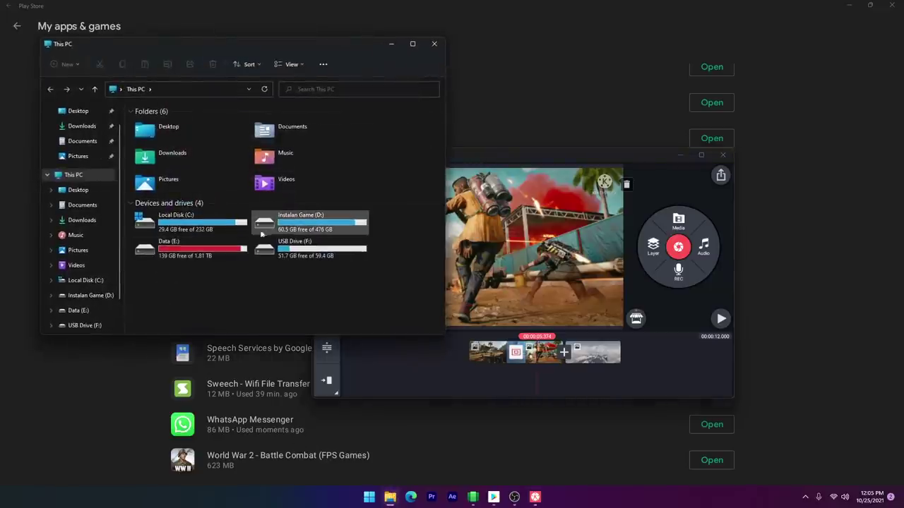
{"action": "double_click", "coordinate": [290, 220]}
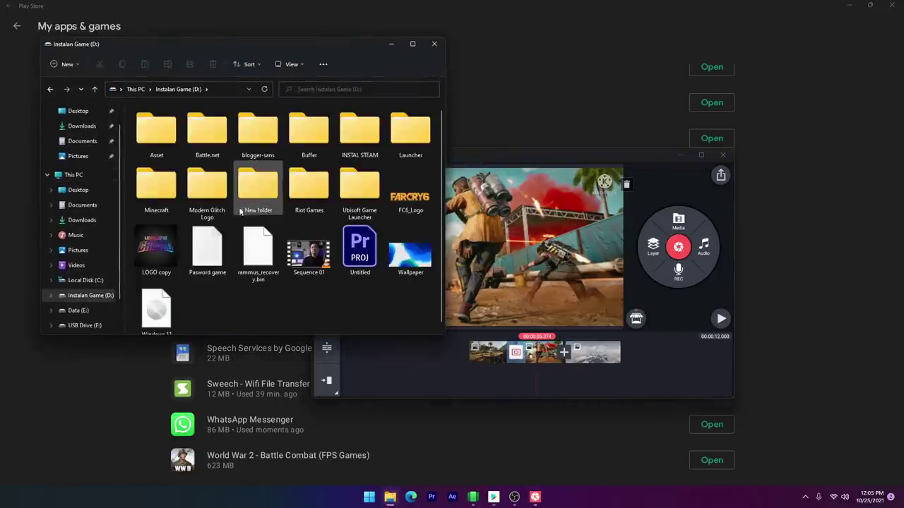
{"action": "left_click", "coordinate": [303, 260]}
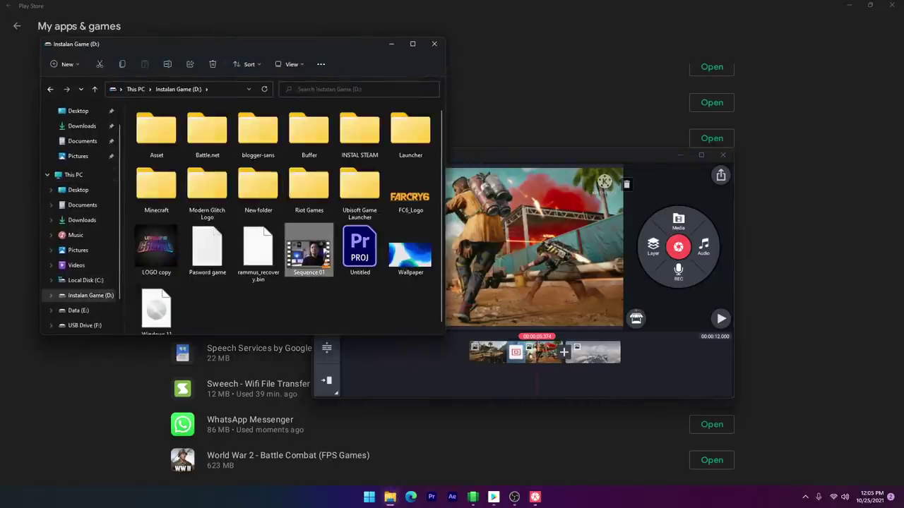
{"action": "left_click", "coordinate": [433, 44]}
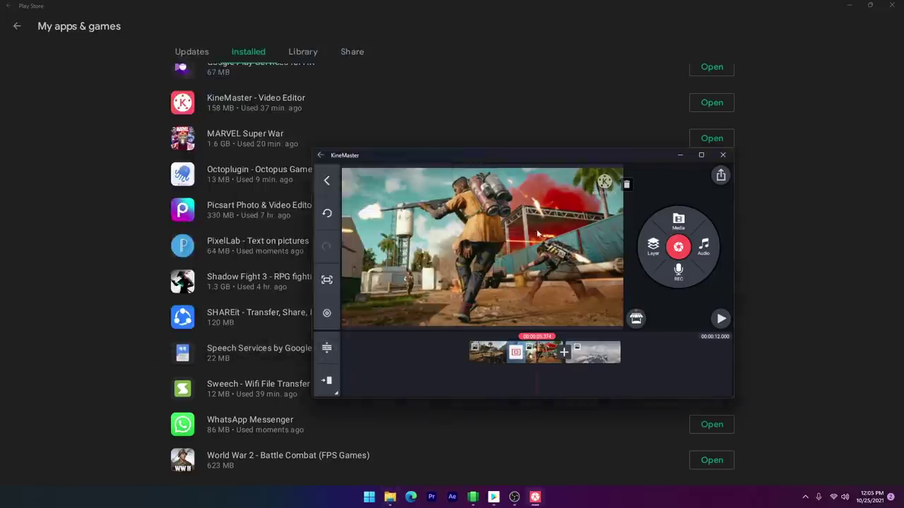
Step: Reopen KineMaster's media browser, then minimize the KineMaster window
{"action": "left_click", "coordinate": [675, 221]}
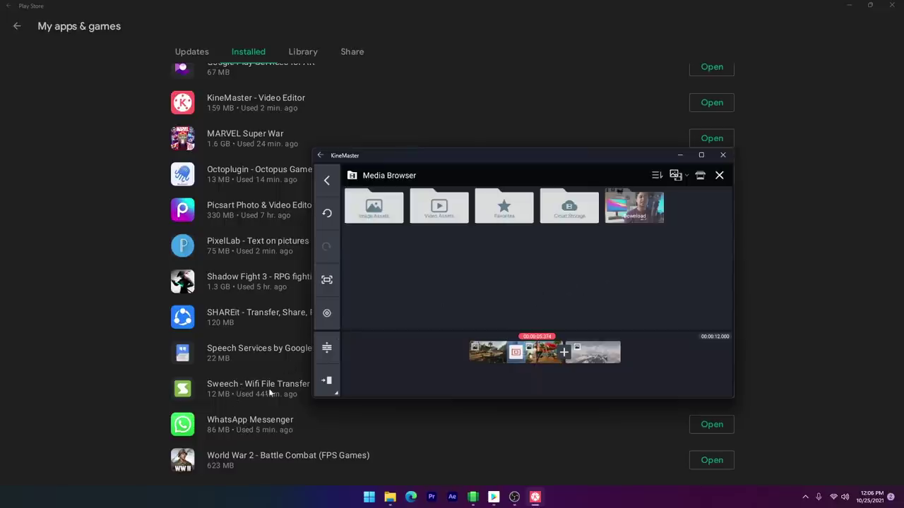
{"action": "left_click", "coordinate": [680, 155]}
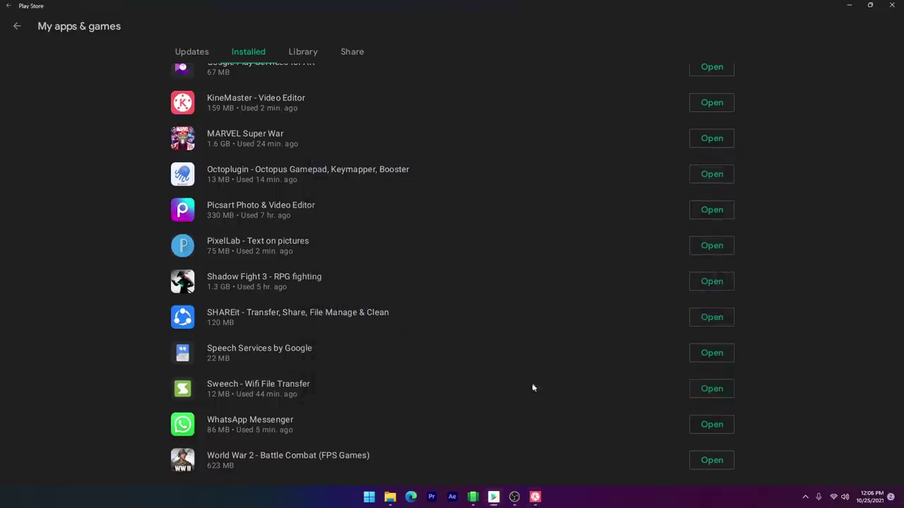
Step: Start Sweech's Wi-Fi transfer server and copy its http address via Share URL
{"action": "left_click", "coordinate": [704, 389]}
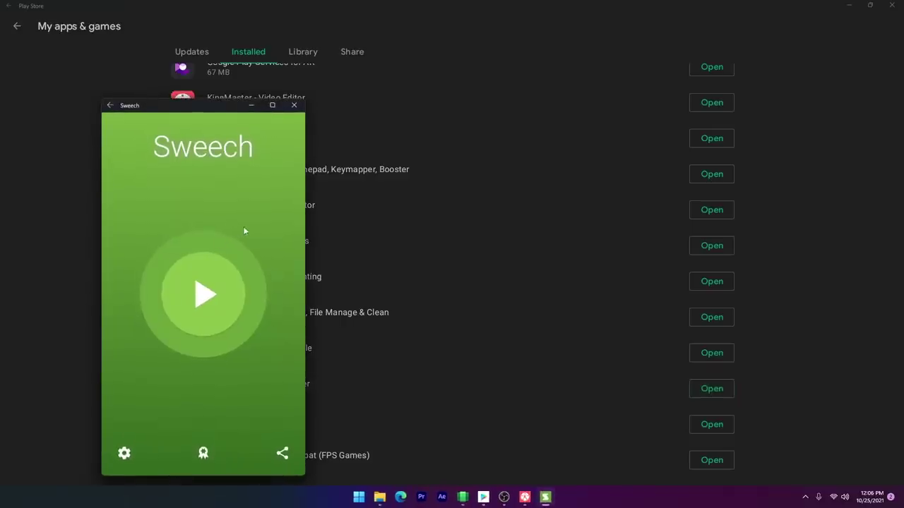
{"action": "left_click", "coordinate": [202, 299]}
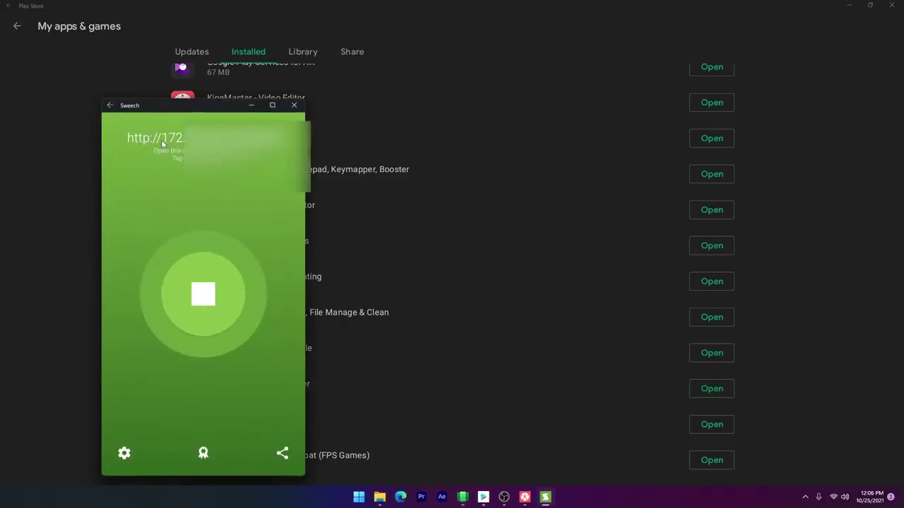
{"action": "left_click", "coordinate": [162, 144]}
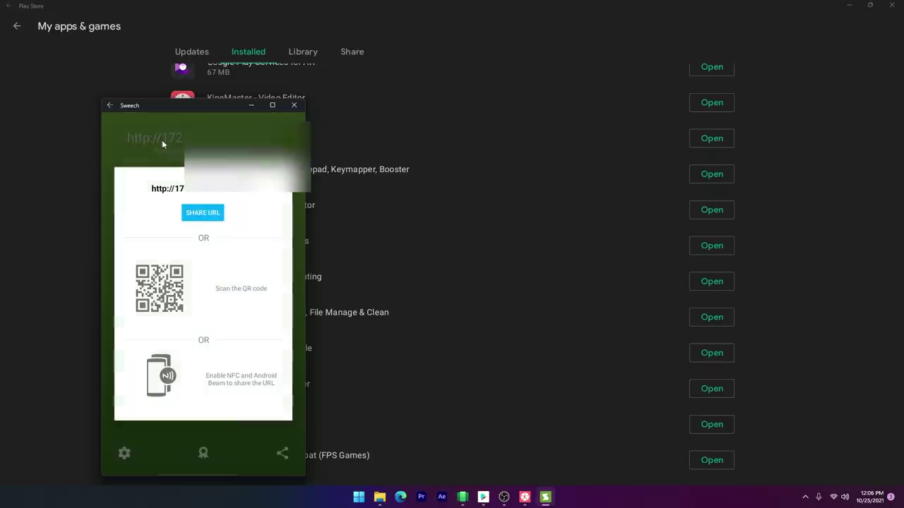
{"action": "left_click", "coordinate": [202, 213]}
{"action": "left_click", "coordinate": [206, 332]}
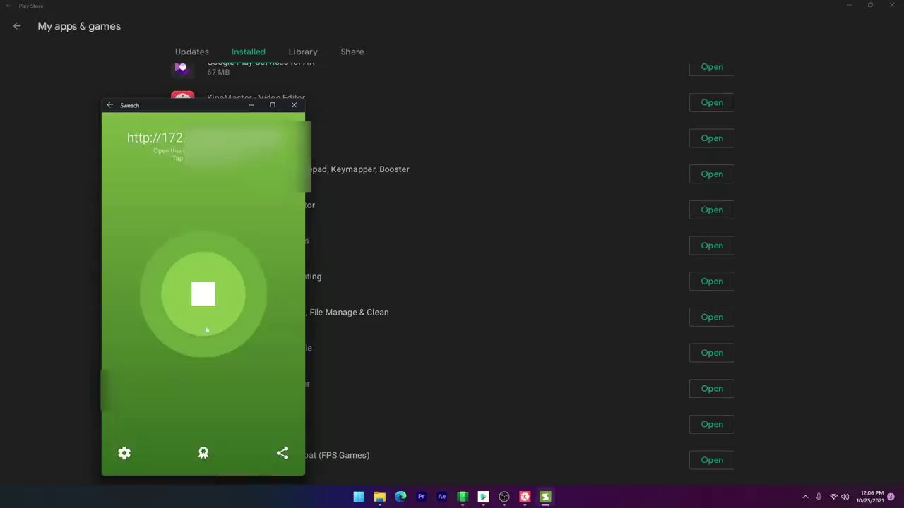
{"action": "left_click", "coordinate": [399, 498]}
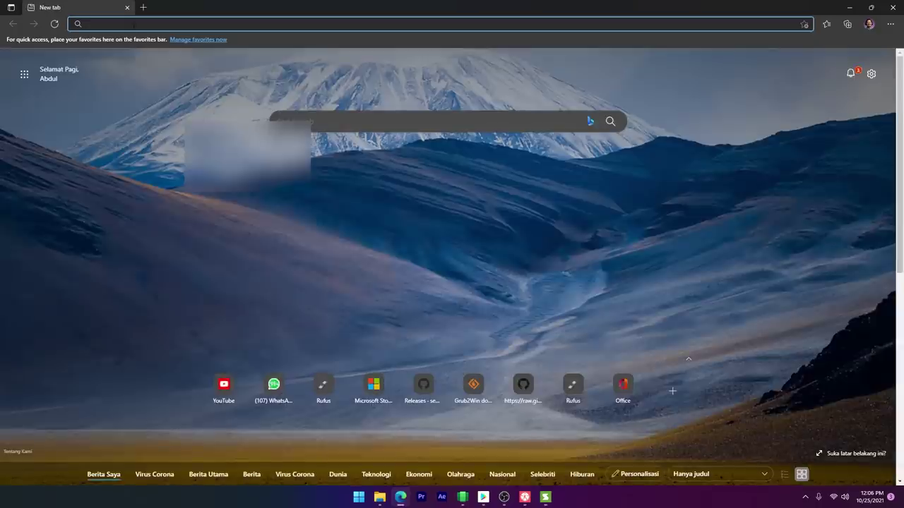
Step: Load the Sweech web page in Edge from the pasted device address
{"action": "key", "text": "ctrl+v"}
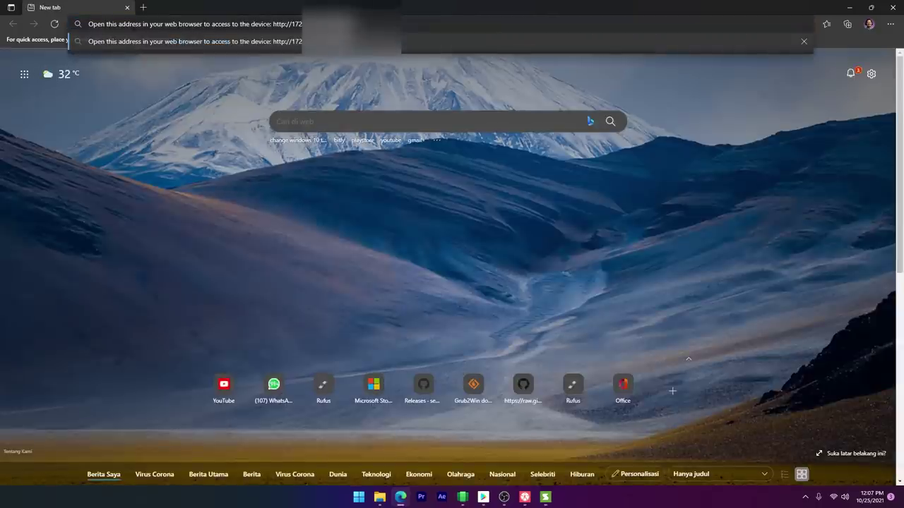
{"action": "left_click_drag", "start_coordinate": [272, 23], "coordinate": [36, 27]}
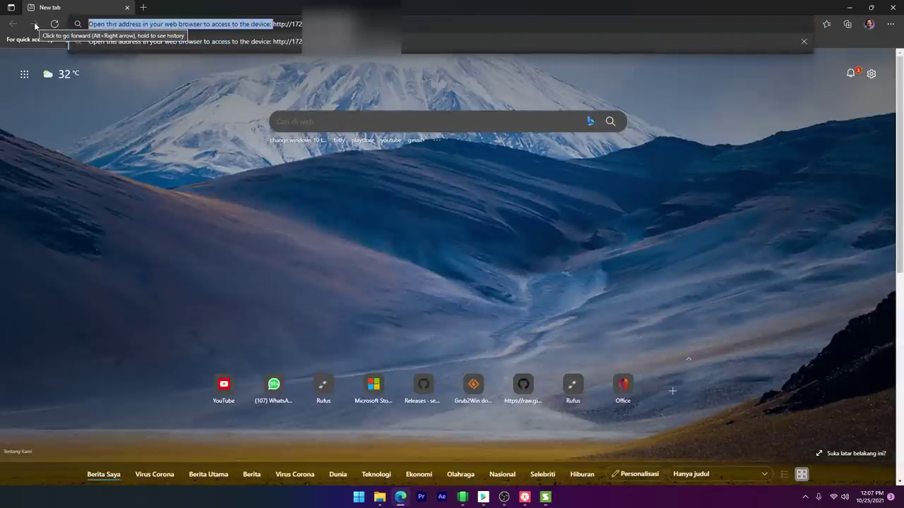
{"action": "key", "text": "BackSpace"}
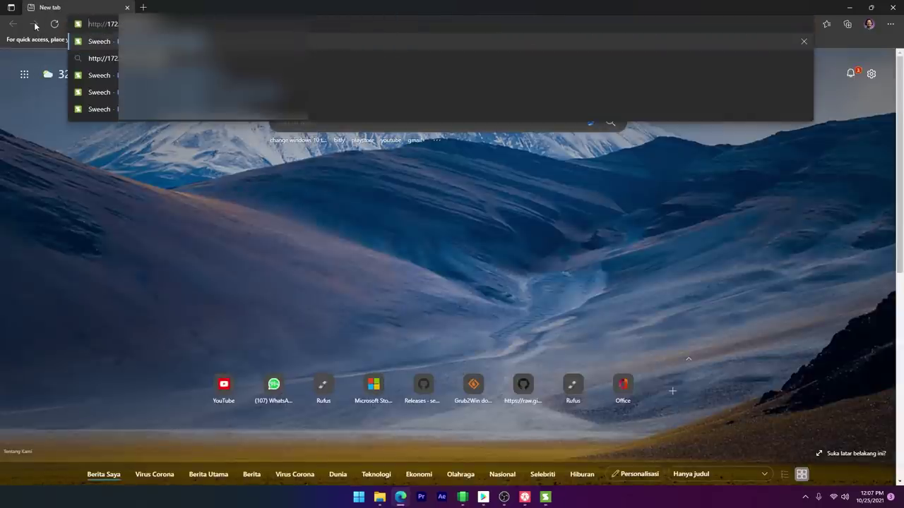
{"action": "key", "text": "Return"}
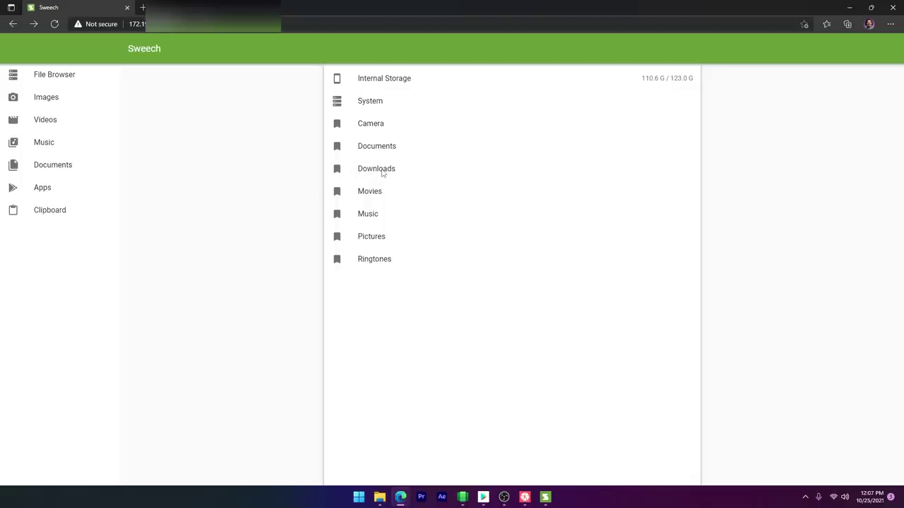
Step: Upload FC6_Logo.png, LOGO copy.jpg and Sequence 01.mp4 from D: into Download, then close Edge
{"action": "left_click", "coordinate": [382, 172]}
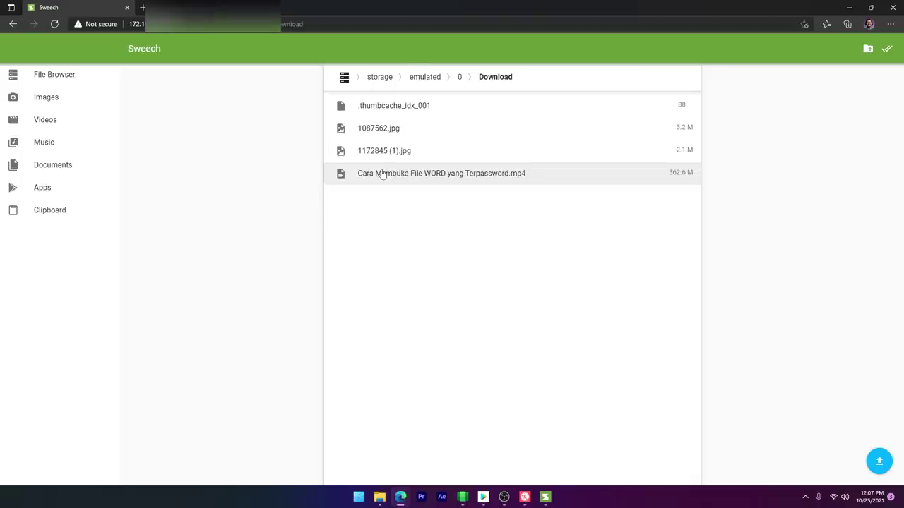
{"action": "left_click", "coordinate": [879, 463]}
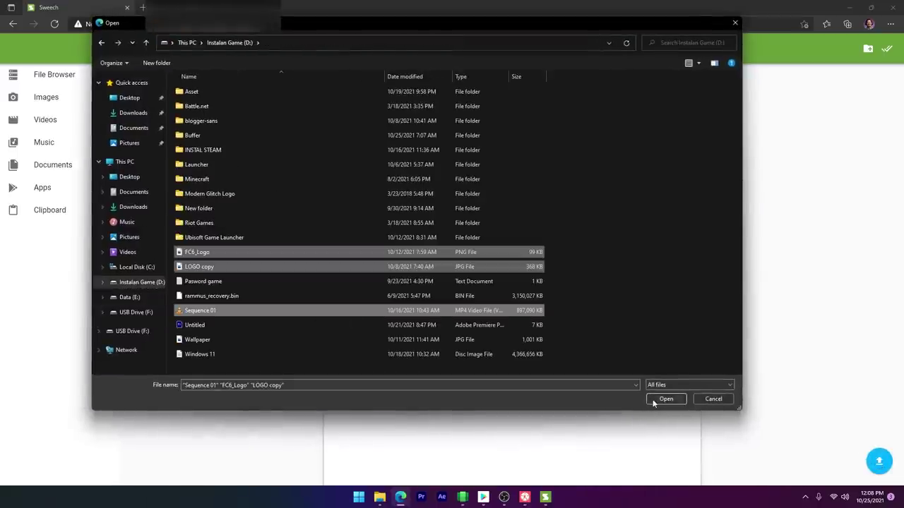
{"action": "left_click", "coordinate": [666, 399]}
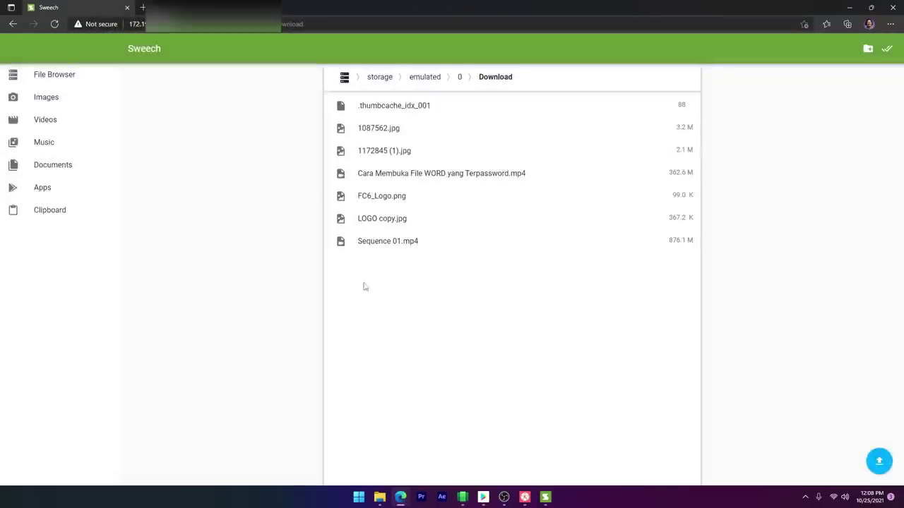
{"action": "left_click", "coordinate": [893, 8]}
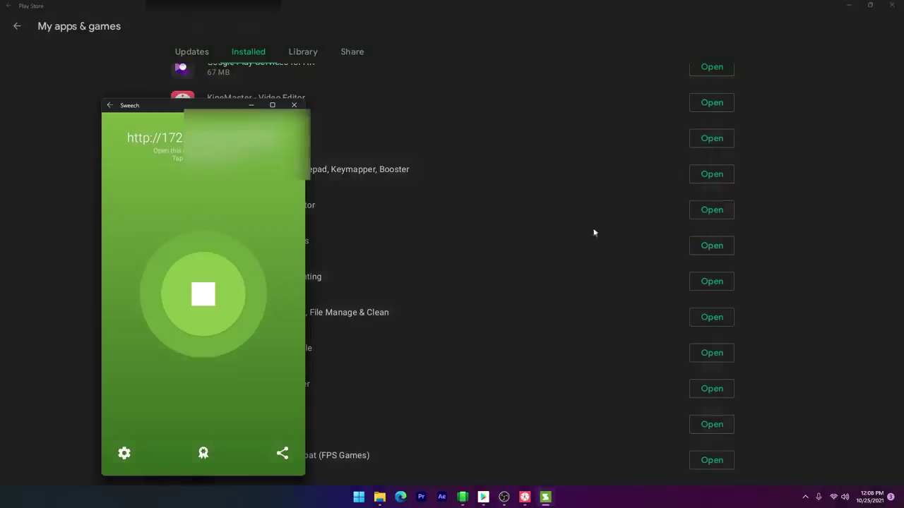
Step: Bring KineMaster back and open the Download folder in its Media Browser
{"action": "left_click", "coordinate": [525, 497]}
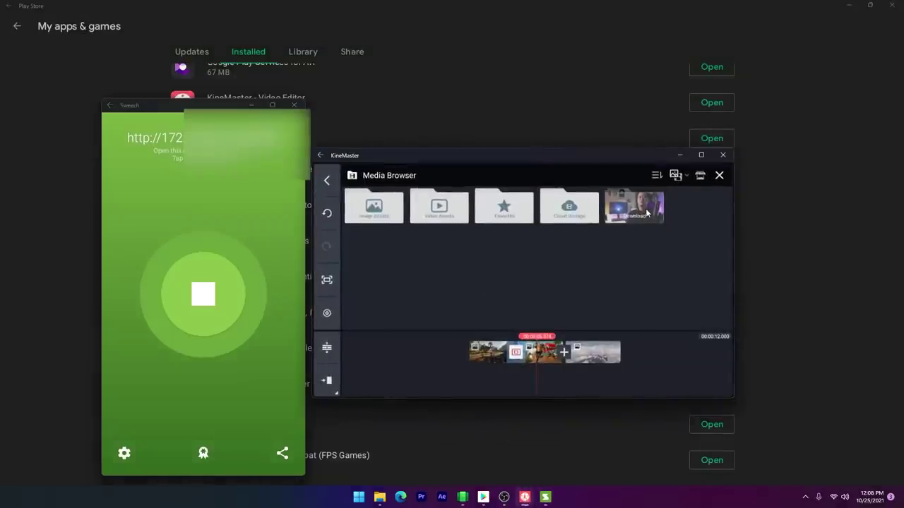
{"action": "left_click", "coordinate": [647, 214]}
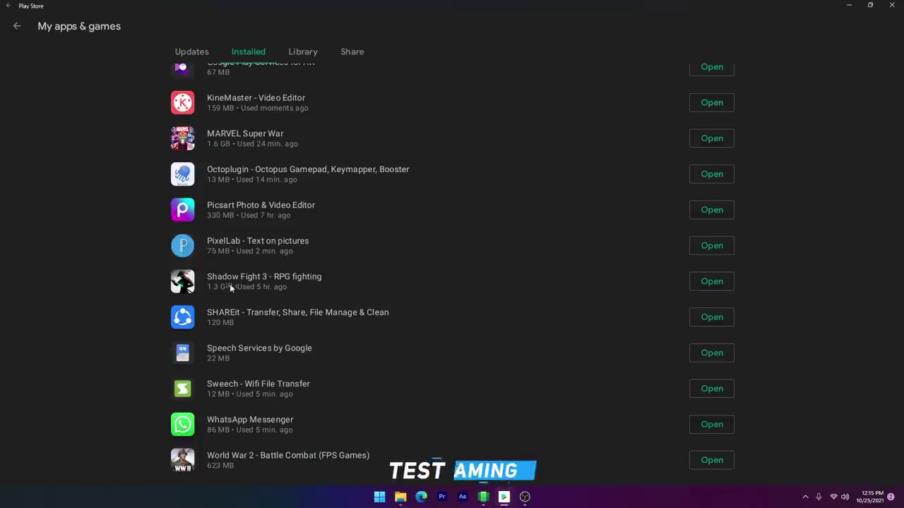
Step: Launch Shadow Fight 3, center its window and get past the intro dialogues
{"action": "left_click", "coordinate": [709, 282]}
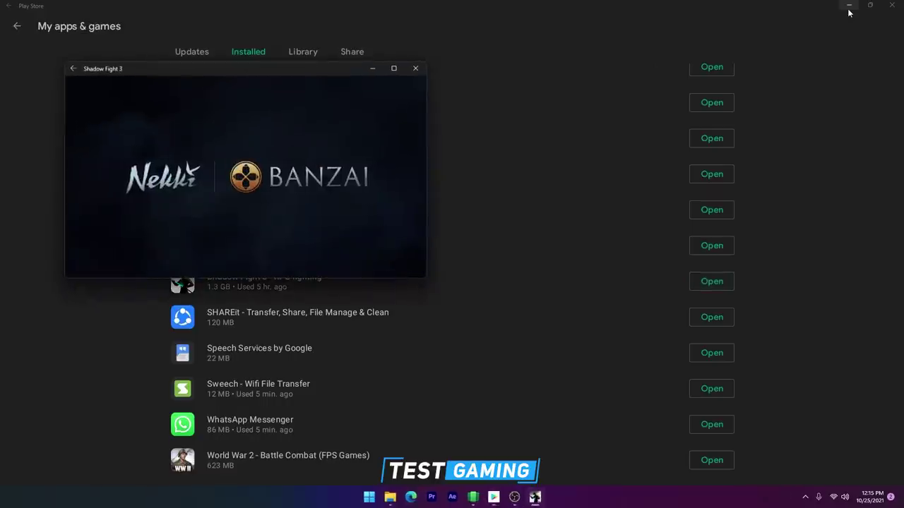
{"action": "left_click", "coordinate": [848, 6]}
{"action": "left_click_drag", "start_coordinate": [332, 71], "coordinate": [524, 114]}
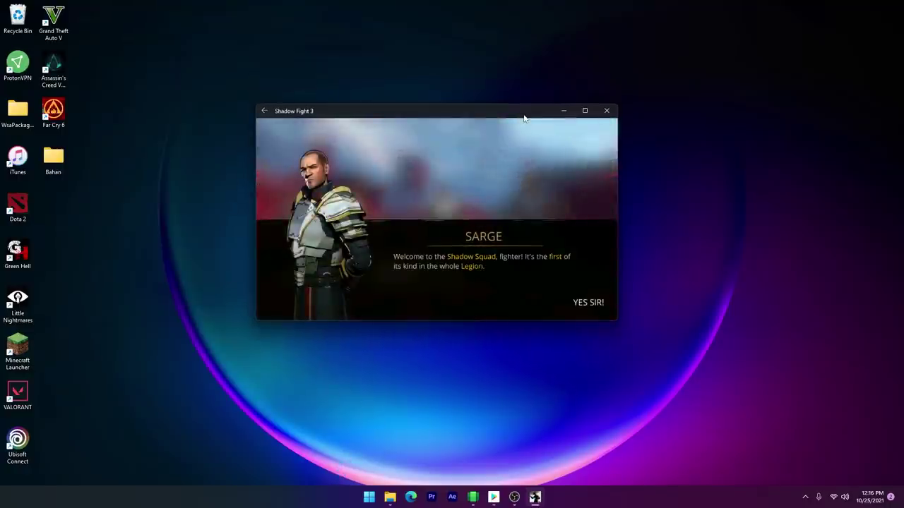
{"action": "left_click", "coordinate": [588, 303]}
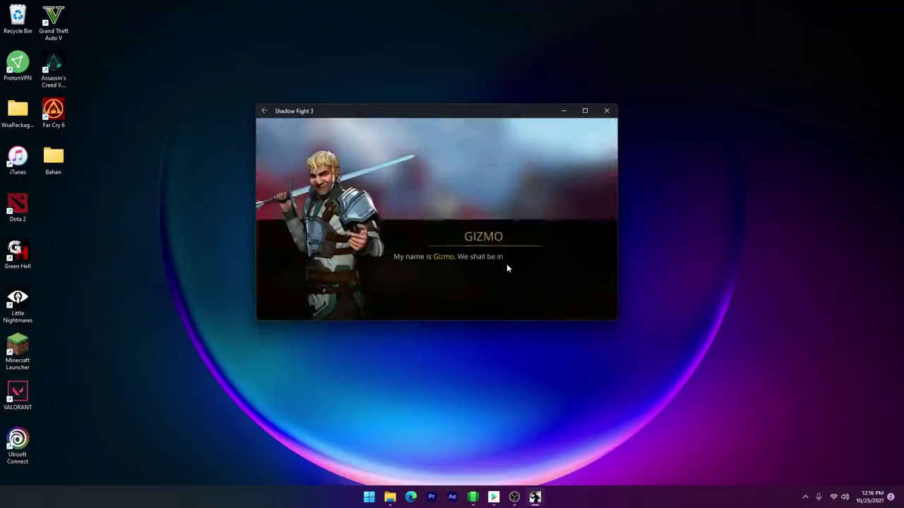
{"action": "left_click", "coordinate": [569, 302]}
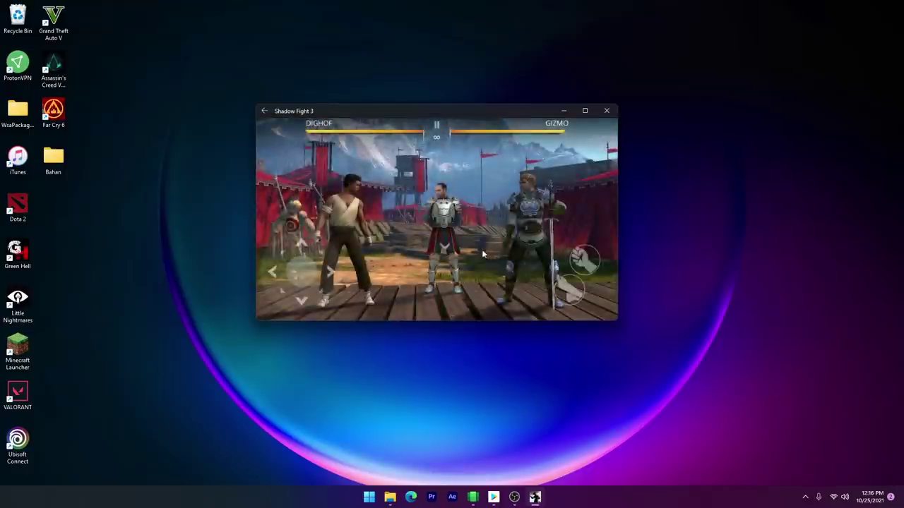
Step: Punch Gizmo once, then kick him three times in the tutorial fight
{"action": "left_click", "coordinate": [578, 259]}
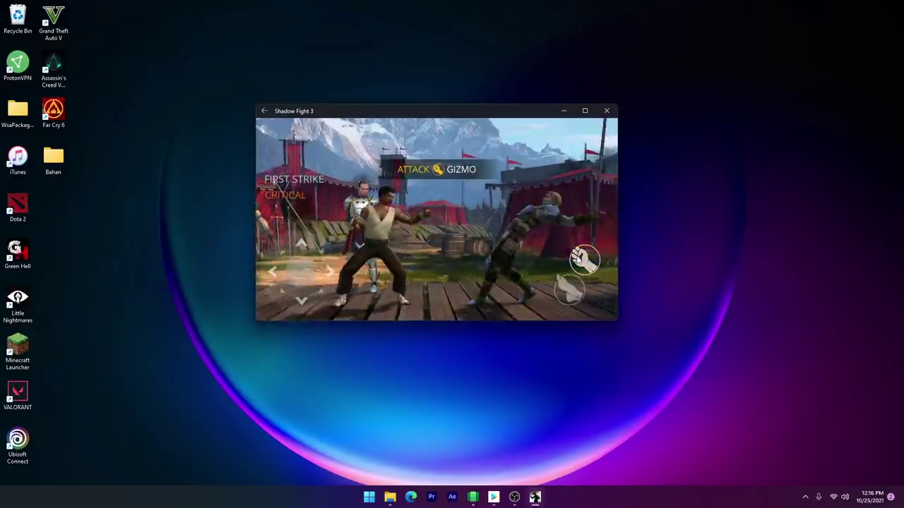
{"action": "left_click", "coordinate": [566, 285]}
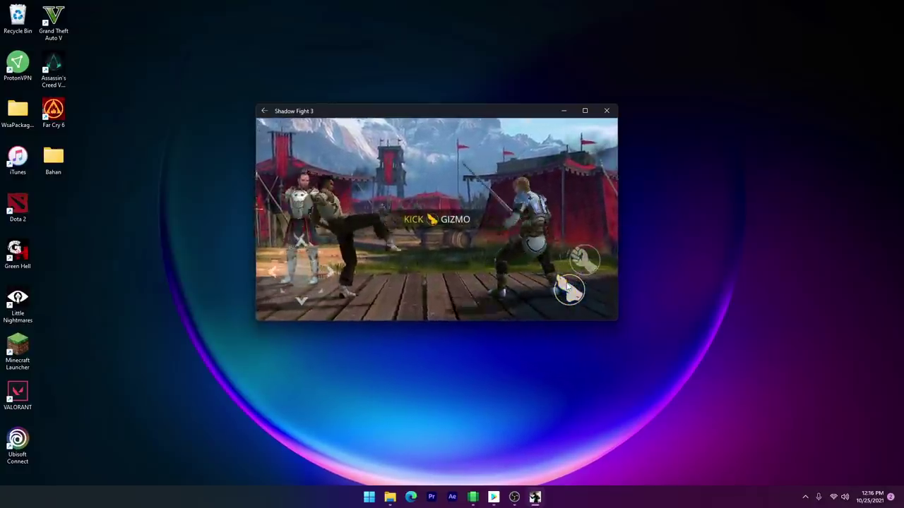
{"action": "left_click", "coordinate": [569, 287]}
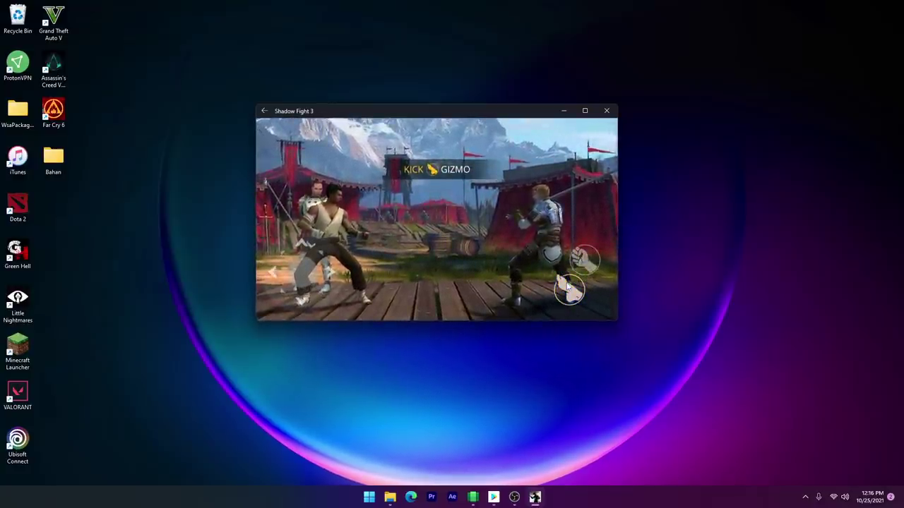
{"action": "left_click", "coordinate": [570, 287]}
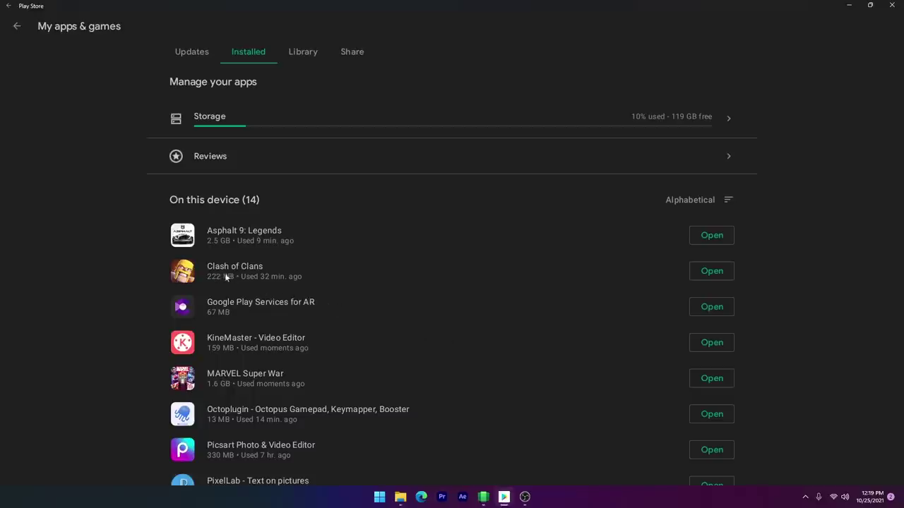
Step: Try launching Clash of Clans and scroll through the Games recommendations
{"action": "left_click", "coordinate": [703, 275]}
{"action": "left_click", "coordinate": [704, 275]}
{"action": "left_click", "coordinate": [704, 276]}
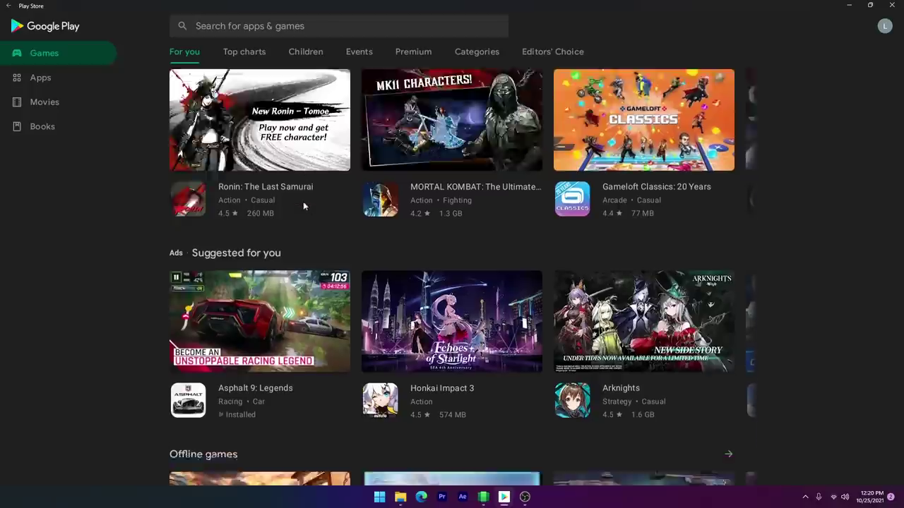
{"action": "scroll", "coordinate": [303, 202], "scroll_direction": "down", "scroll_amount": 2}
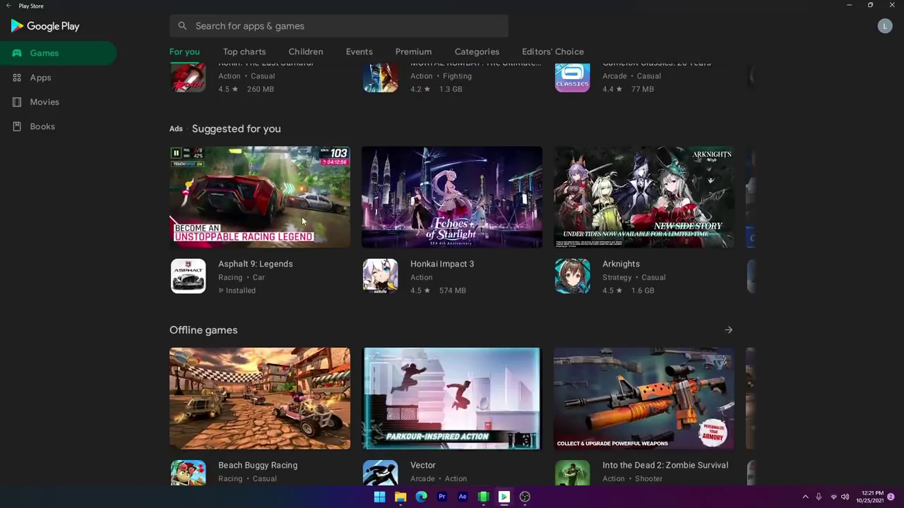
{"action": "scroll", "coordinate": [303, 223], "scroll_direction": "down", "scroll_amount": 4}
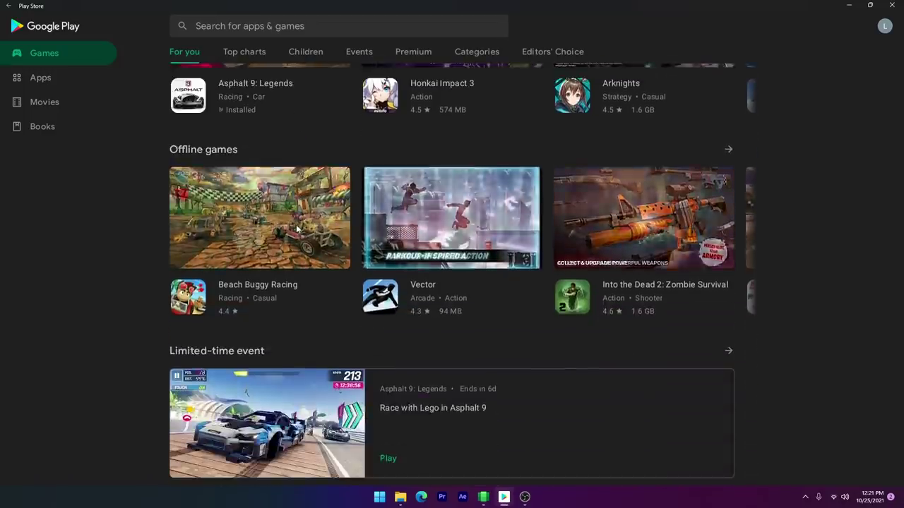
{"action": "scroll", "coordinate": [296, 228], "scroll_direction": "down", "scroll_amount": 4}
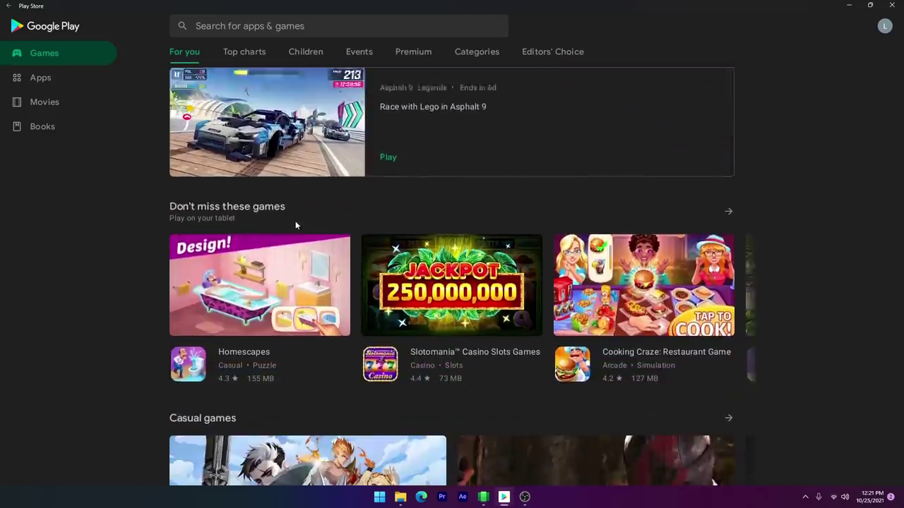
Step: Browse the Apps recommendations, then return to the Aurora Store download page in Edge
{"action": "left_click", "coordinate": [46, 80]}
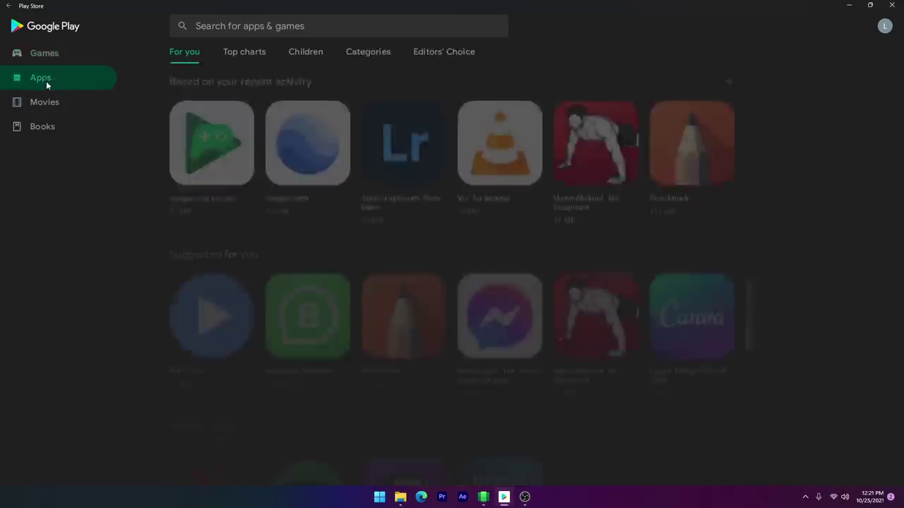
{"action": "scroll", "coordinate": [353, 169], "scroll_direction": "down", "scroll_amount": 3}
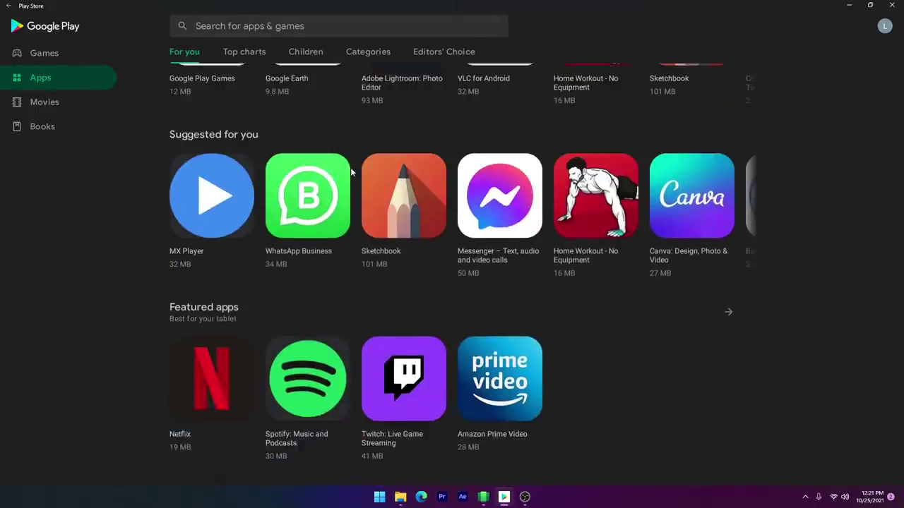
{"action": "scroll", "coordinate": [351, 168], "scroll_direction": "down", "scroll_amount": 3}
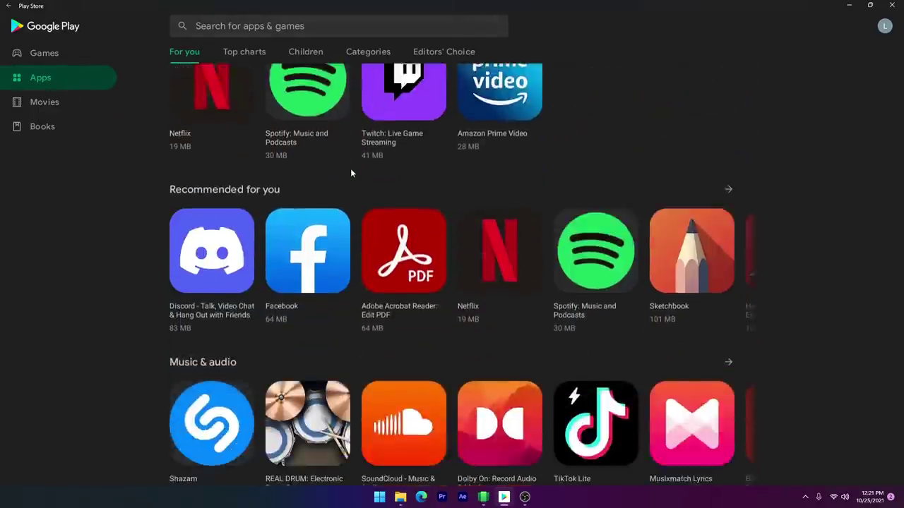
{"action": "left_click", "coordinate": [309, 134]}
{"action": "scroll", "coordinate": [347, 197], "scroll_direction": "down", "scroll_amount": 5}
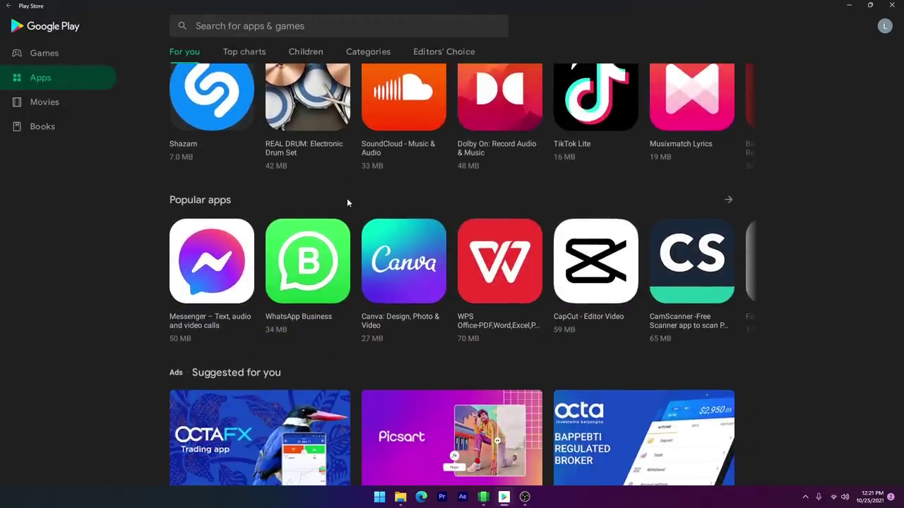
{"action": "scroll", "coordinate": [347, 202], "scroll_direction": "down", "scroll_amount": 2}
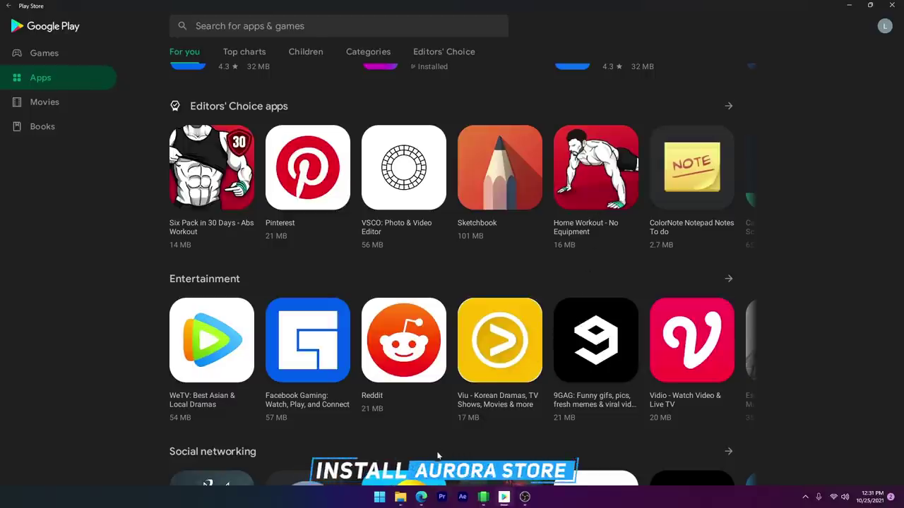
{"action": "left_click", "coordinate": [421, 496]}
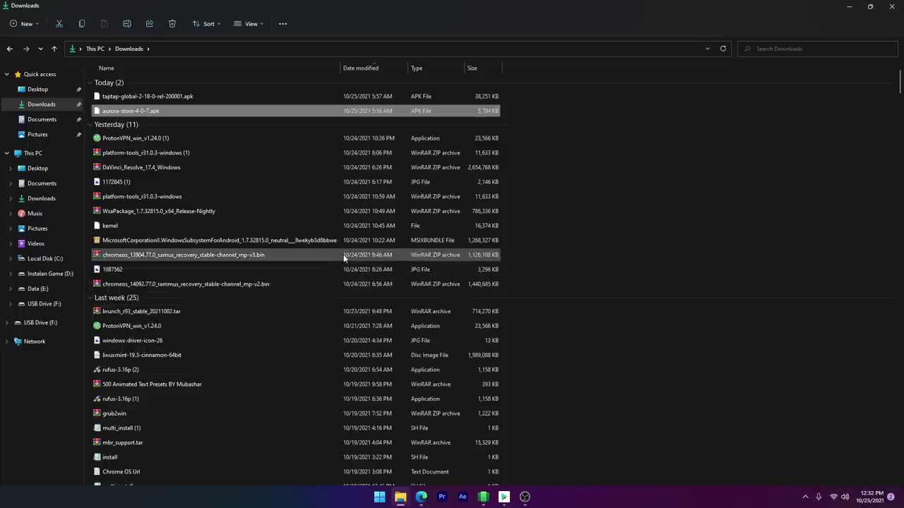
Step: Copy aurora-store-4-0-7.apk from Downloads and paste it into C:\adb\platform-tools
{"action": "right_click", "coordinate": [143, 112]}
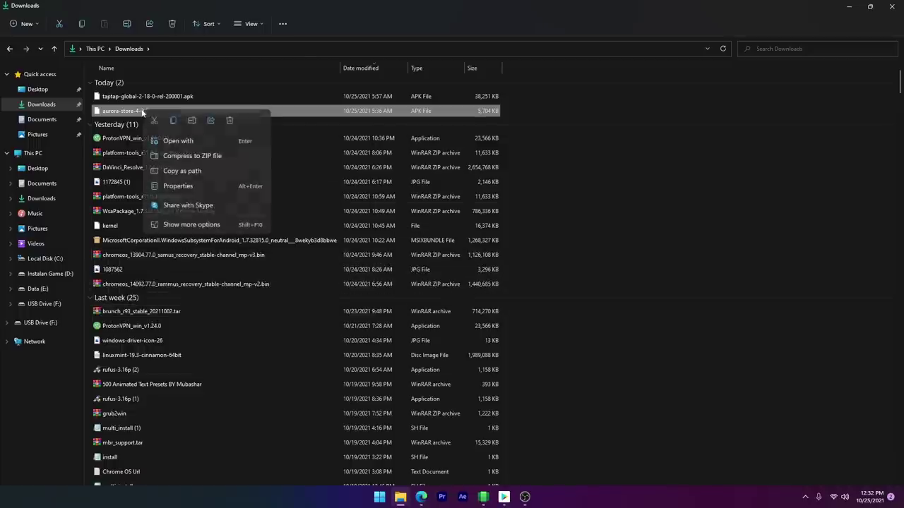
{"action": "left_click", "coordinate": [173, 121]}
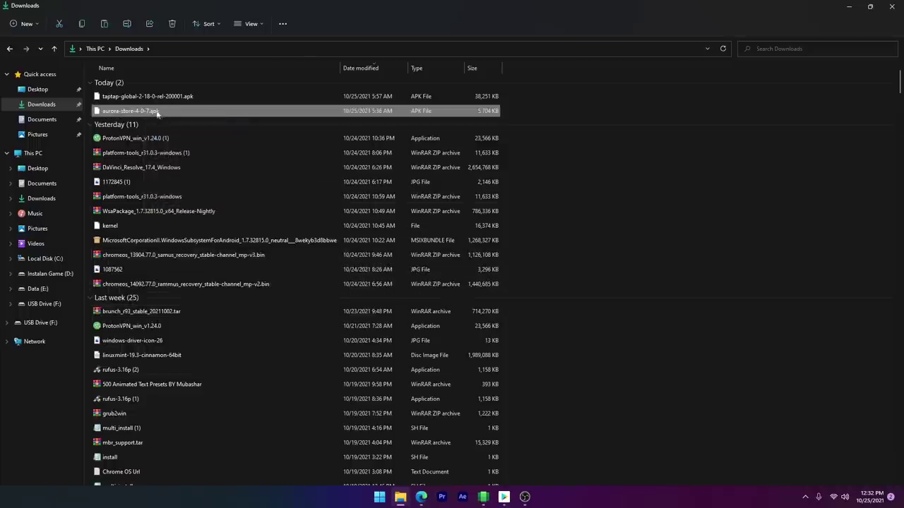
{"action": "left_click", "coordinate": [53, 260]}
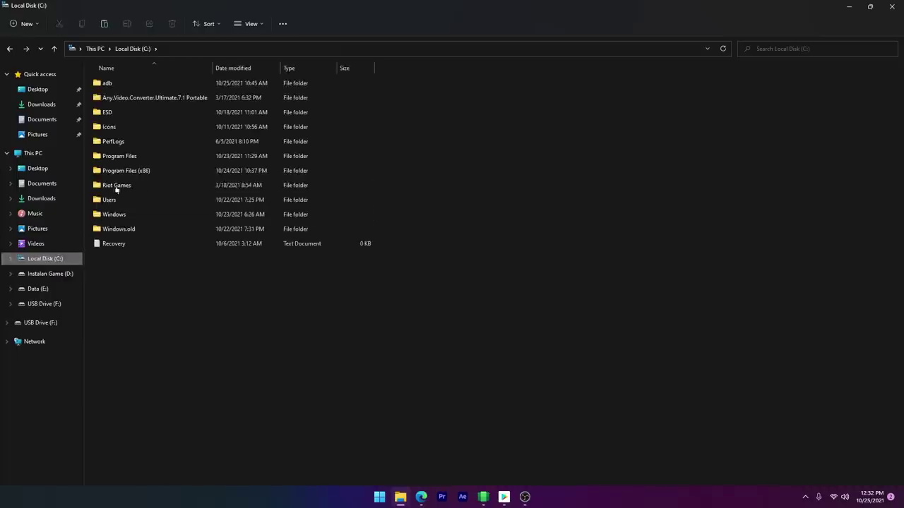
{"action": "double_click", "coordinate": [120, 85]}
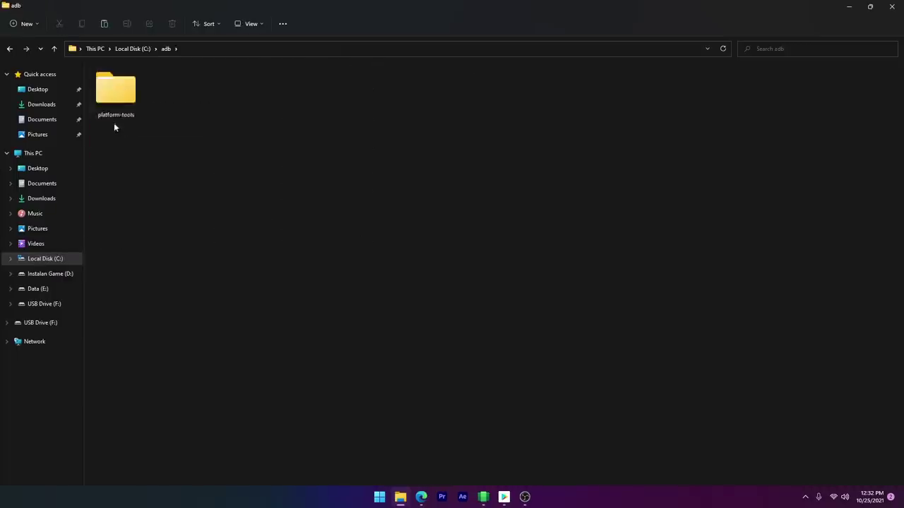
{"action": "double_click", "coordinate": [115, 88]}
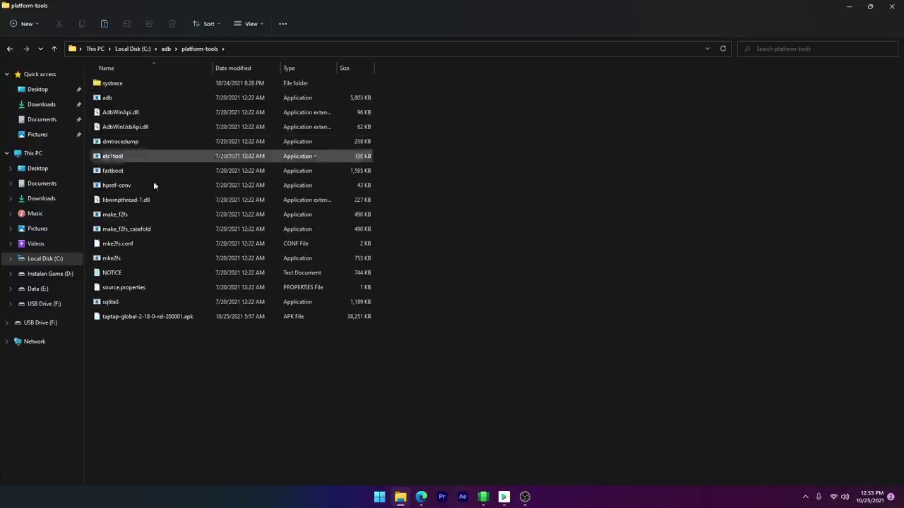
{"action": "right_click", "coordinate": [135, 353]}
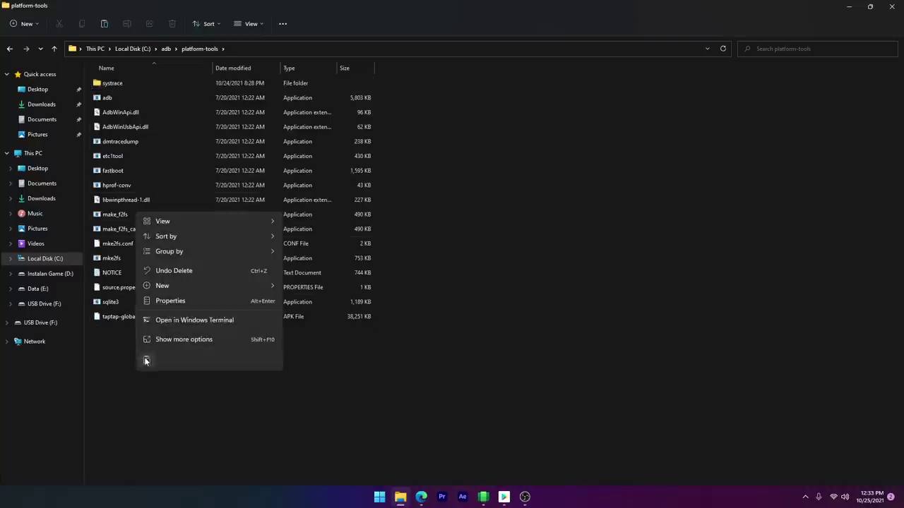
{"action": "left_click", "coordinate": [146, 361]}
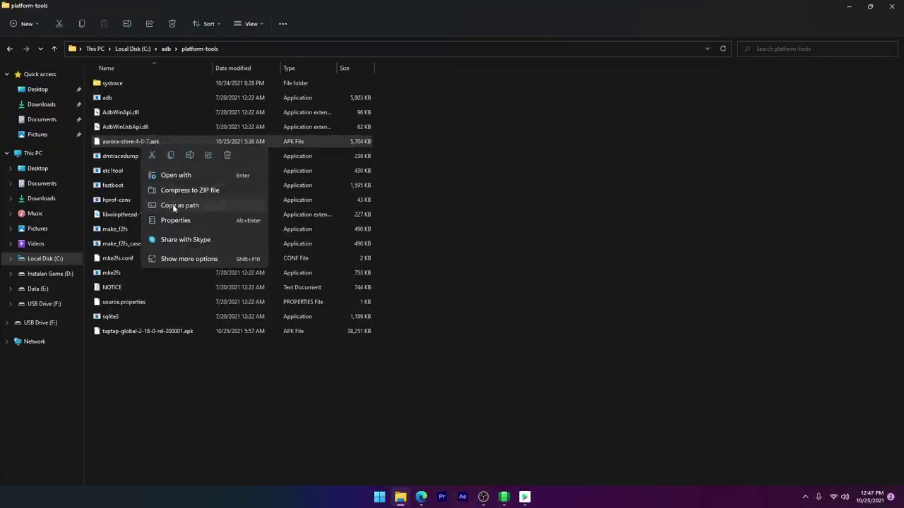
Step: Copy the APK's full path and open a Command Prompt in platform-tools using cmd
{"action": "left_click", "coordinate": [173, 205]}
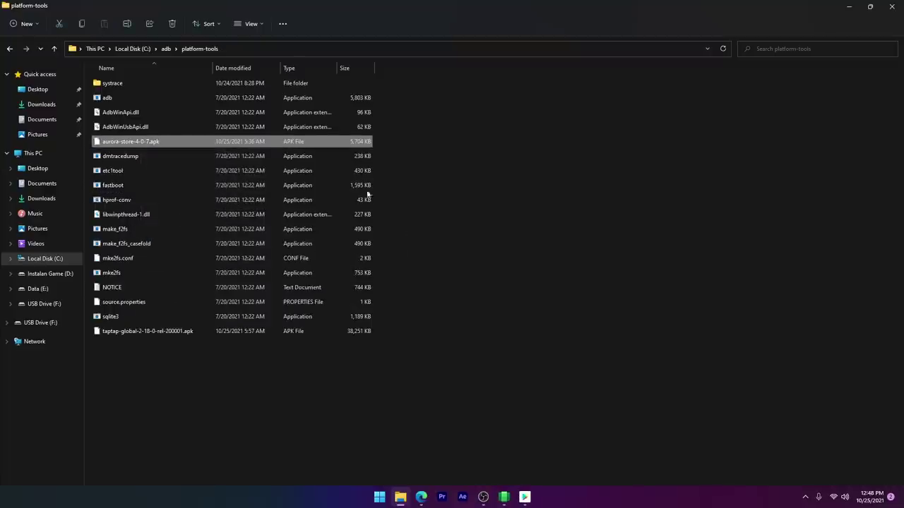
{"action": "right_click", "coordinate": [140, 50]}
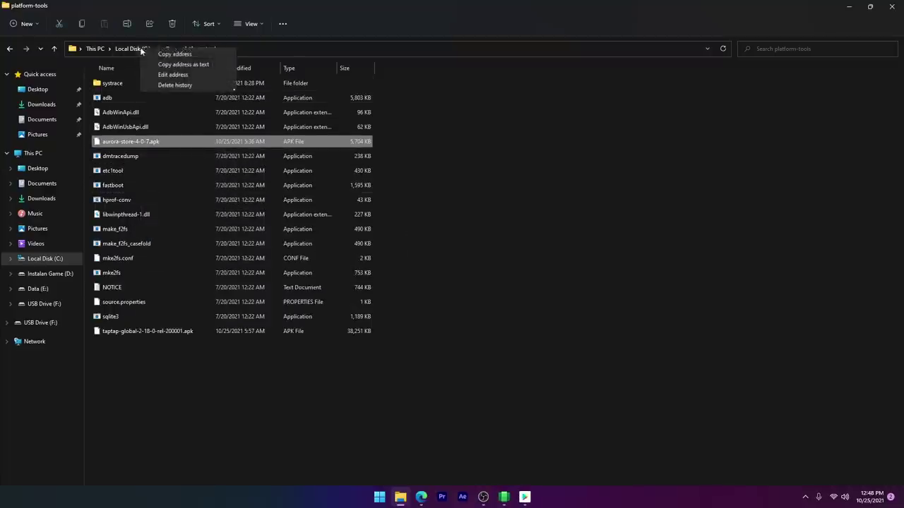
{"action": "left_click", "coordinate": [172, 74]}
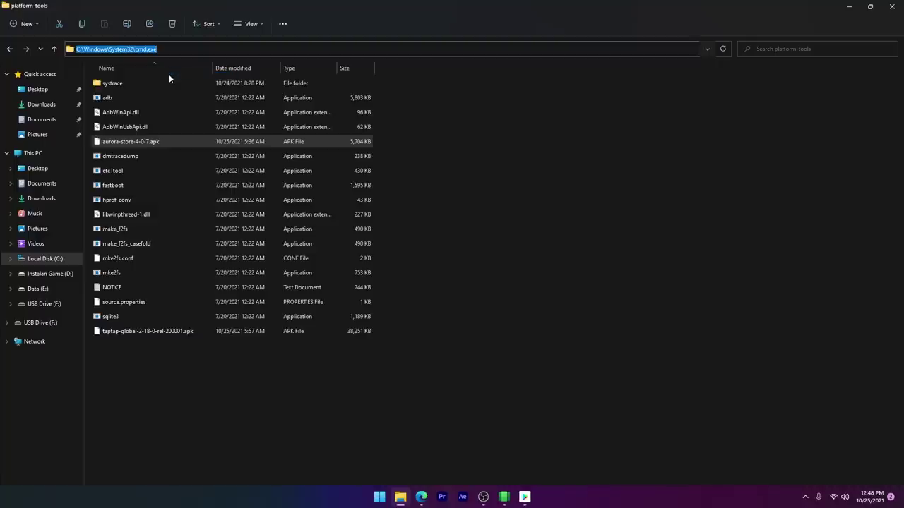
{"action": "type", "text": "cmd"}
{"action": "key", "text": "Return"}
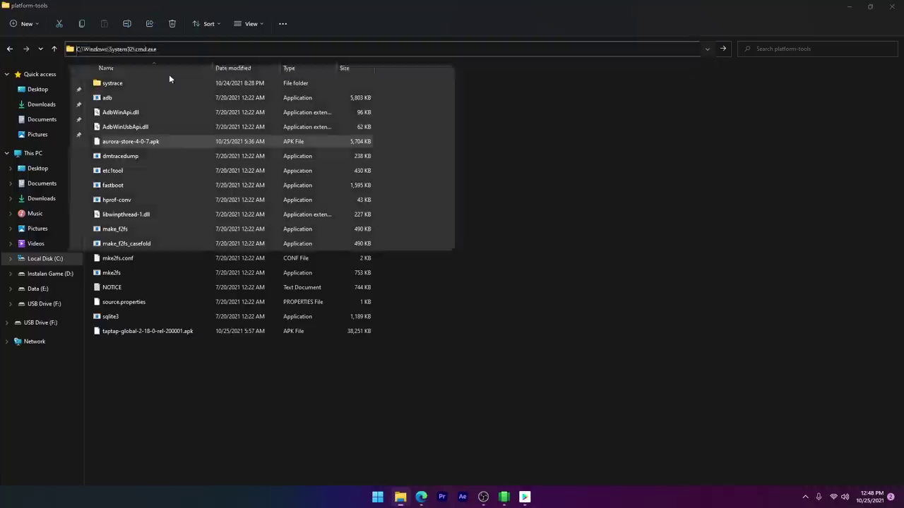
Step: Run adb install with the pasted aurora-store-4-0-7.apk path
{"action": "type", "text": "adb "}
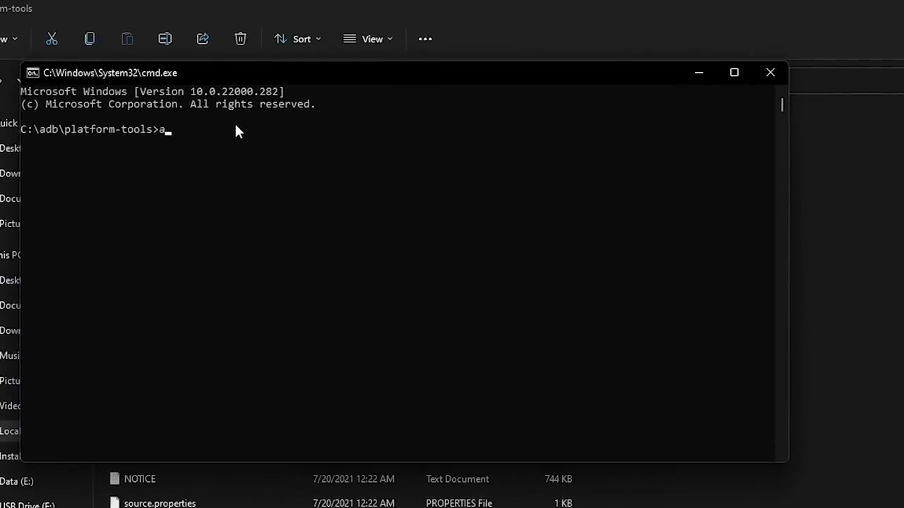
{"action": "type", "text": "install"}
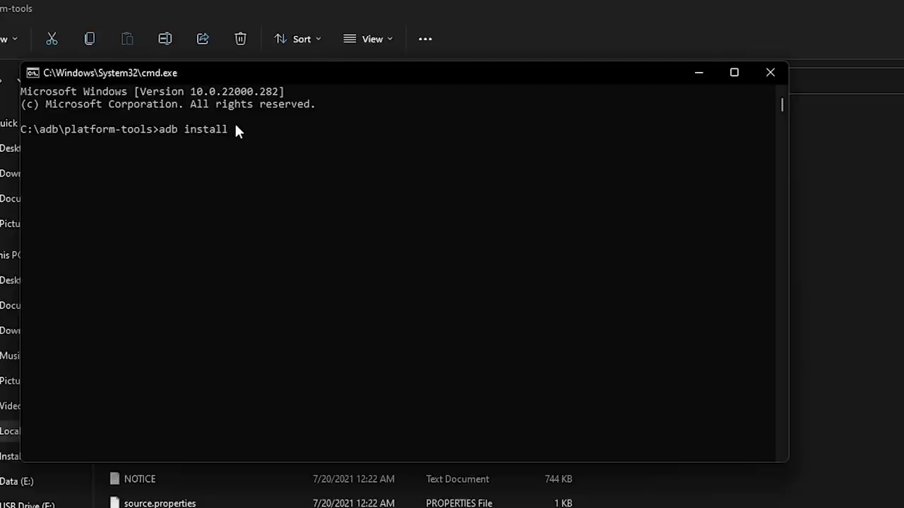
{"action": "type", "text": "\"C:\\adb\\platform-tools\\aurora-store-4-0-7.apk\""}
{"action": "key", "text": "Return"}
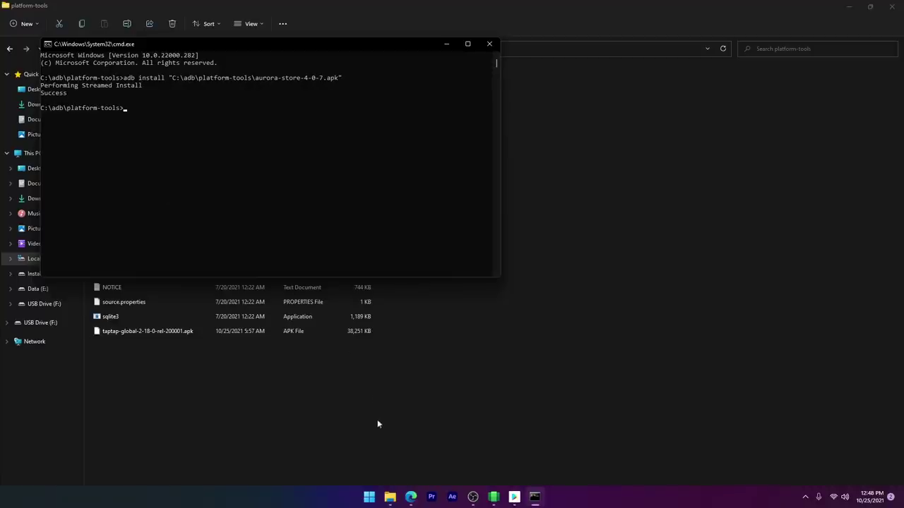
Step: Search Start for 'aurora' and launch Aurora Store
{"action": "left_click", "coordinate": [368, 497]}
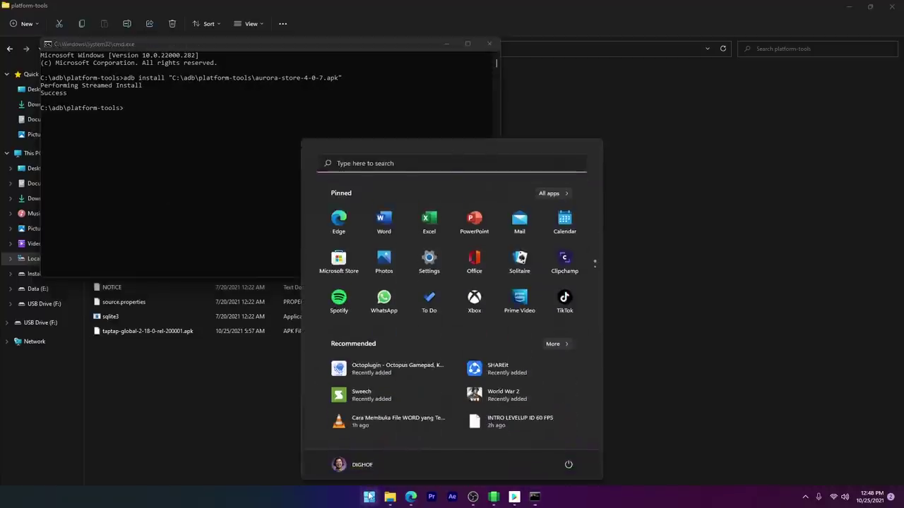
{"action": "type", "text": "aur"}
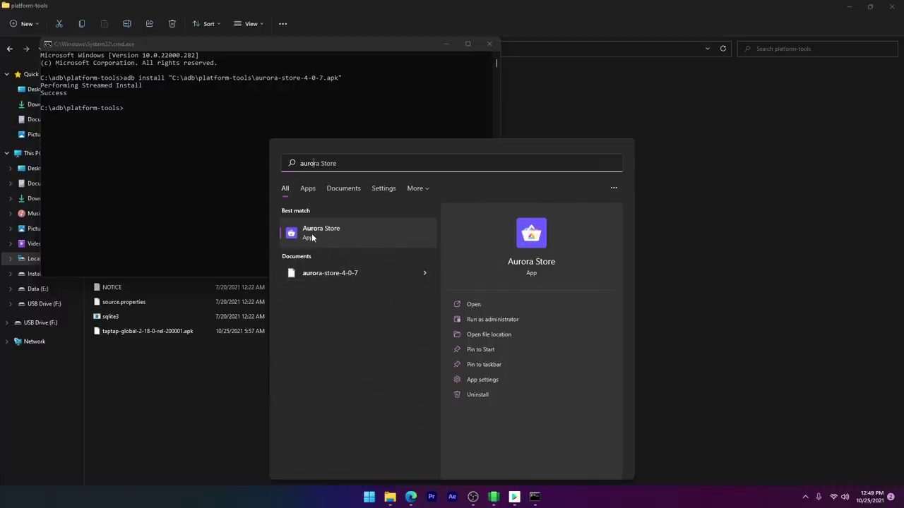
{"action": "type", "text": "o"}
{"action": "left_click", "coordinate": [311, 238]}
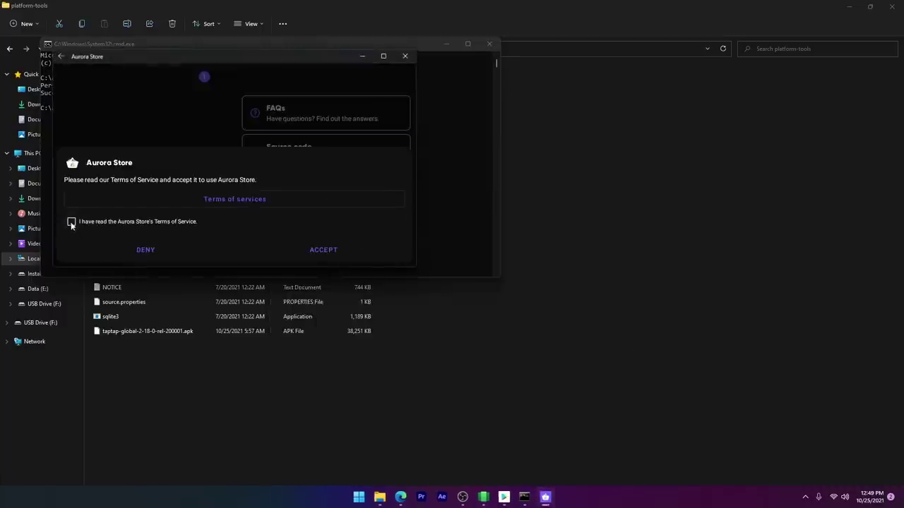
Step: Accept the terms of service, choose the Native installer, and keep the System theme and default accent
{"action": "left_click", "coordinate": [71, 221]}
{"action": "left_click", "coordinate": [317, 252]}
{"action": "left_click", "coordinate": [326, 254]}
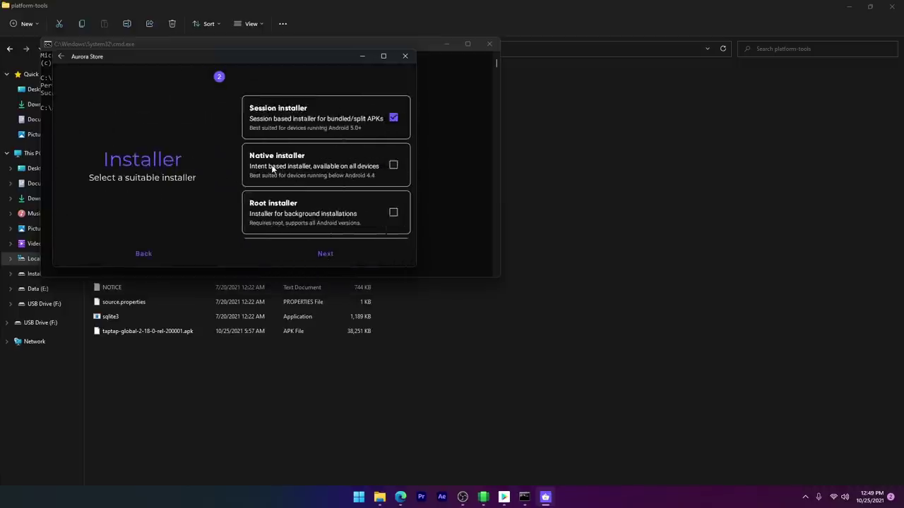
{"action": "left_click", "coordinate": [272, 168]}
{"action": "left_click", "coordinate": [331, 255]}
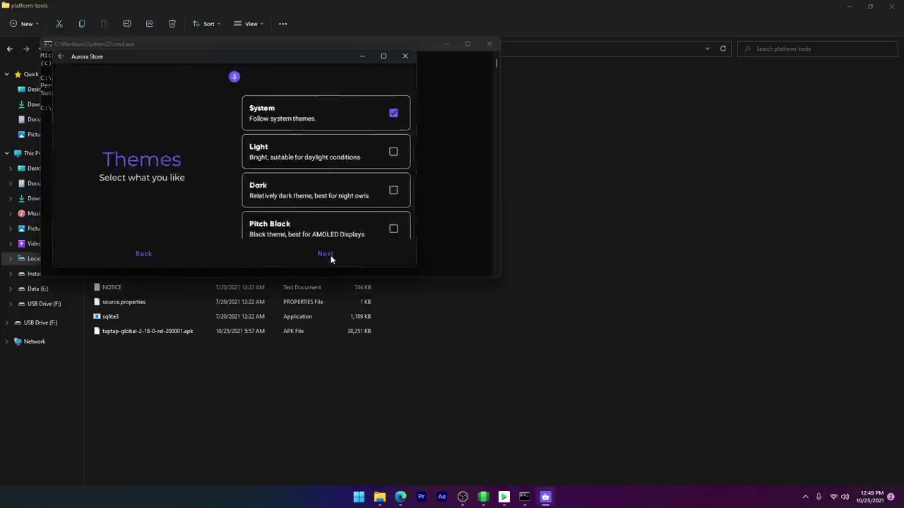
{"action": "left_click", "coordinate": [329, 254]}
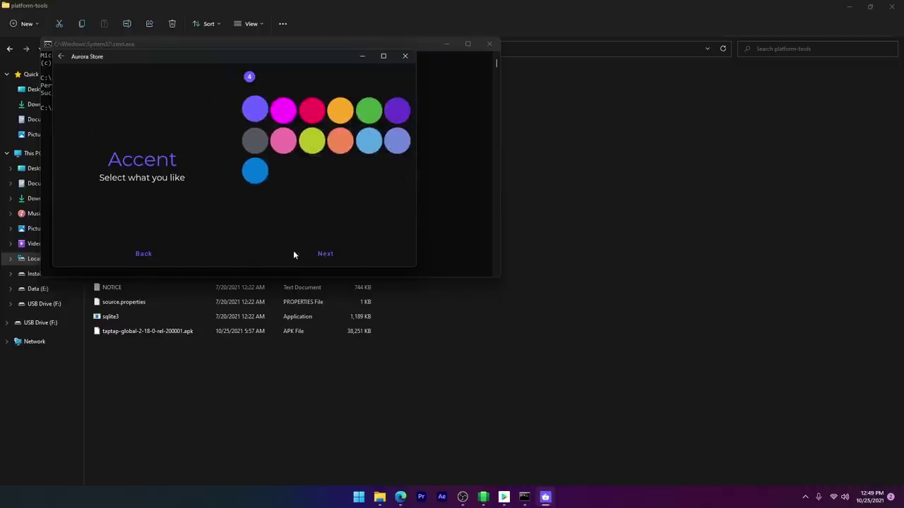
{"action": "left_click", "coordinate": [329, 254]}
Step: Grant storage access, all-files management and app-install permissions, then finish setup
{"action": "left_click", "coordinate": [386, 121]}
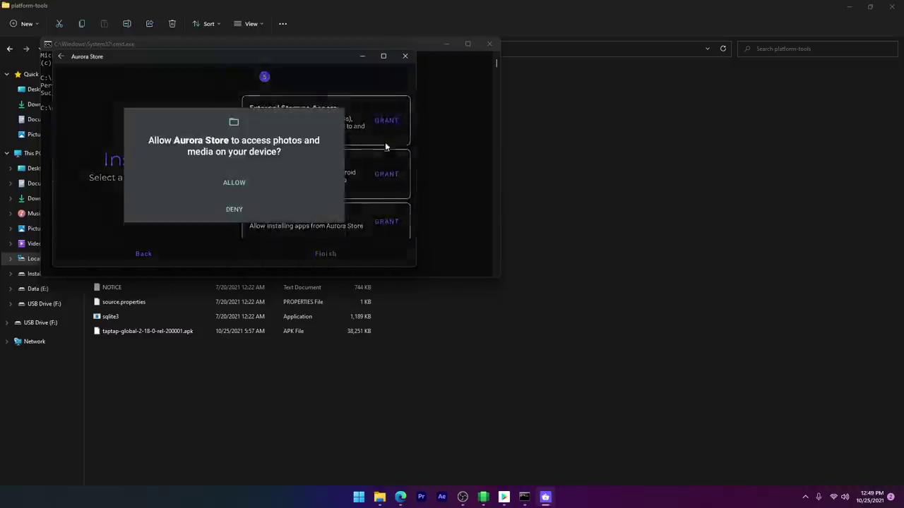
{"action": "left_click", "coordinate": [266, 185]}
{"action": "left_click", "coordinate": [364, 190]}
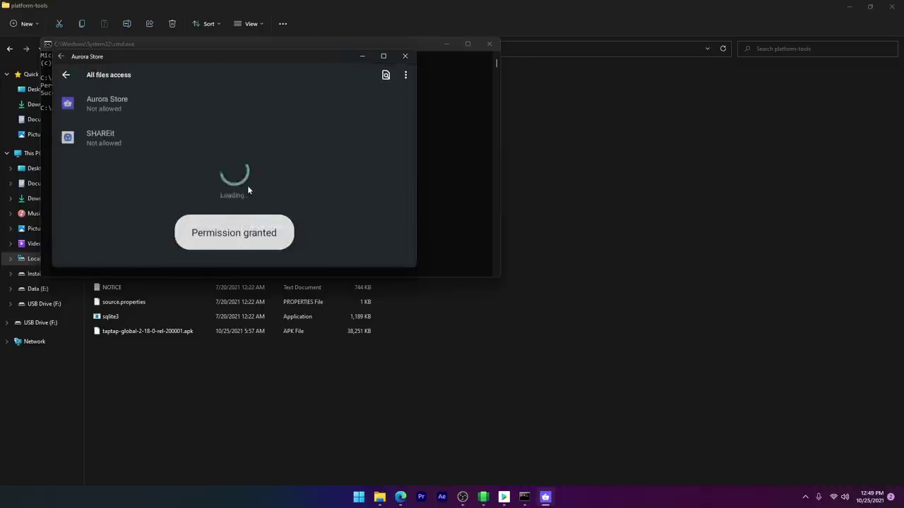
{"action": "left_click", "coordinate": [126, 98]}
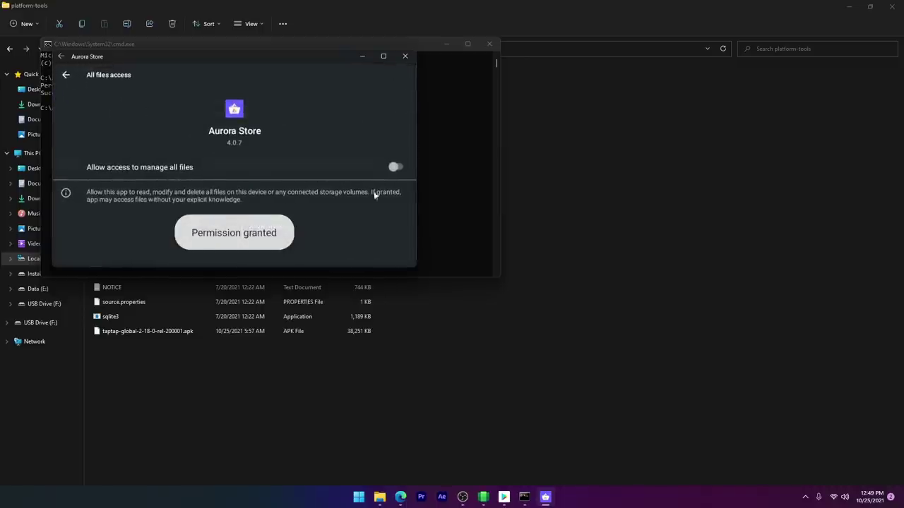
{"action": "left_click", "coordinate": [395, 166]}
{"action": "key", "text": "Escape"}
{"action": "key", "text": "Escape"}
{"action": "scroll", "coordinate": [381, 228], "scroll_direction": "down", "scroll_amount": 1}
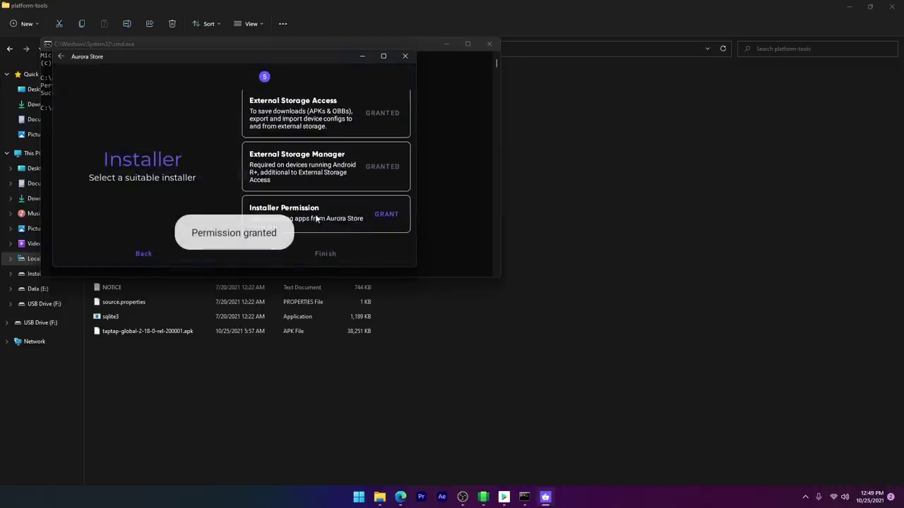
{"action": "left_click", "coordinate": [386, 214]}
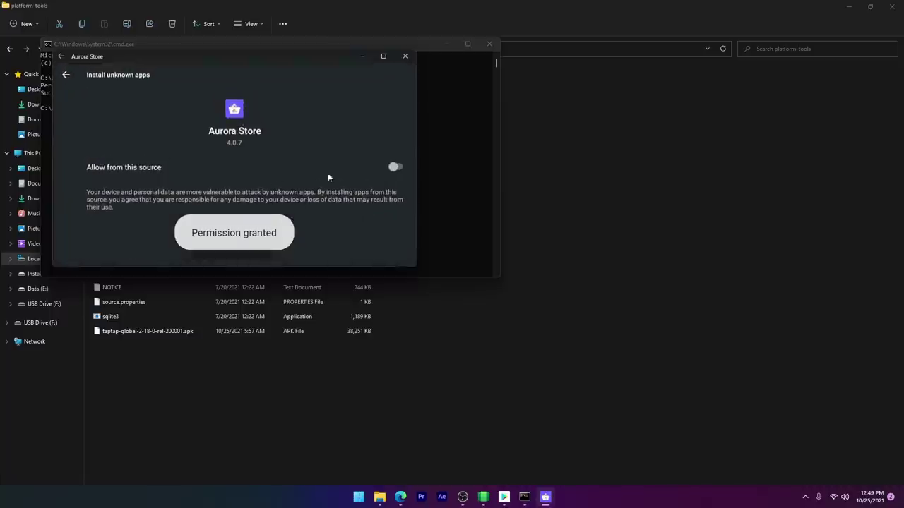
{"action": "left_click", "coordinate": [390, 171]}
{"action": "left_click", "coordinate": [66, 74]}
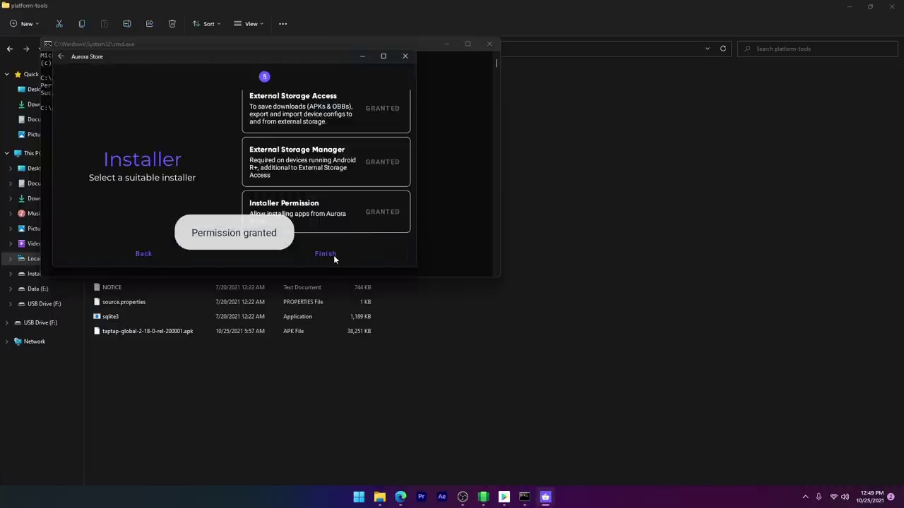
{"action": "left_click", "coordinate": [327, 254]}
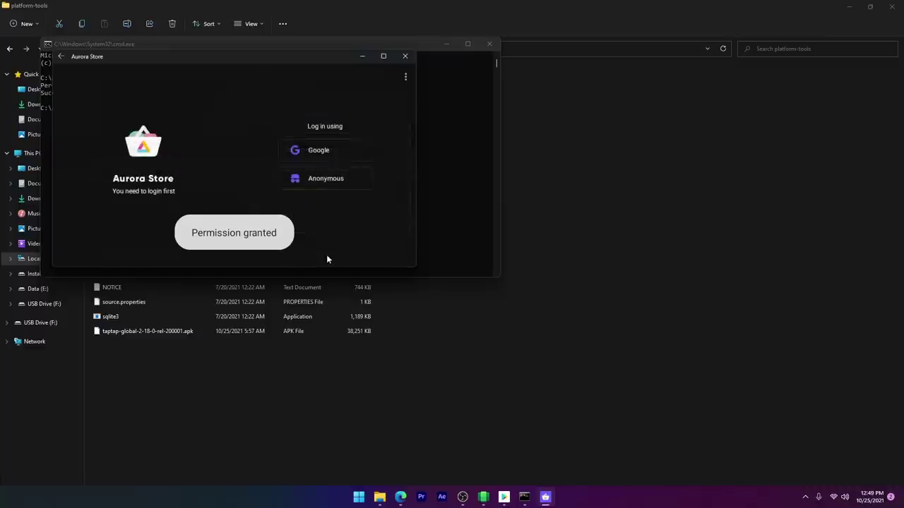
Step: Log in to Aurora Store with Google and scroll through the For you app rows
{"action": "left_click", "coordinate": [318, 151]}
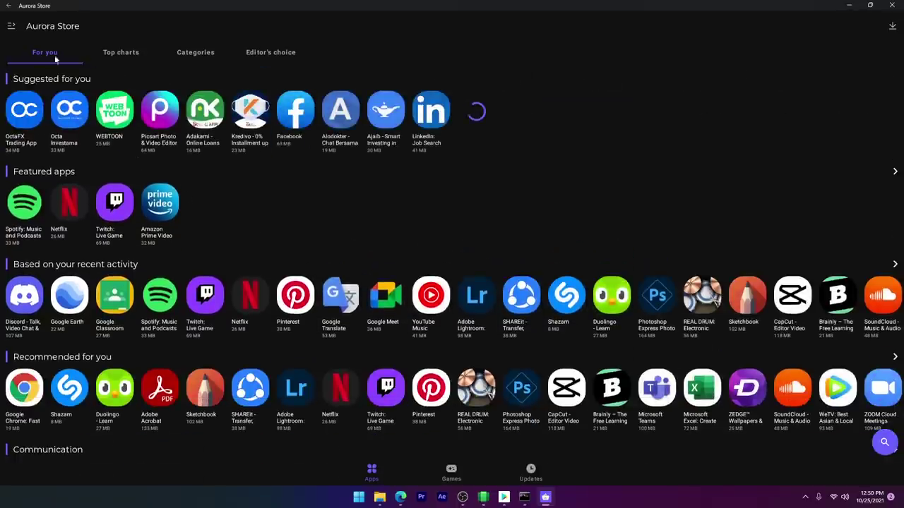
{"action": "left_click", "coordinate": [11, 27]}
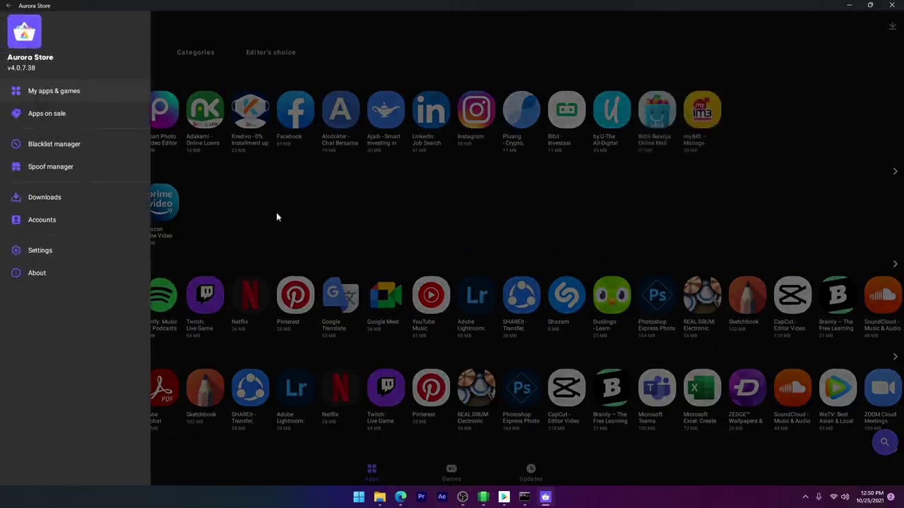
{"action": "left_click", "coordinate": [279, 214]}
{"action": "scroll", "coordinate": [290, 215], "scroll_direction": "down", "scroll_amount": 5}
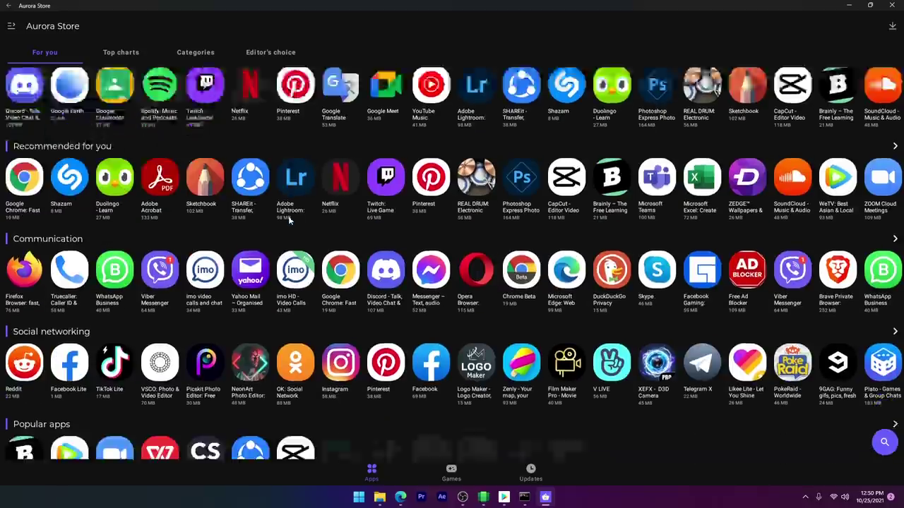
{"action": "scroll", "coordinate": [289, 222], "scroll_direction": "down", "scroll_amount": 1}
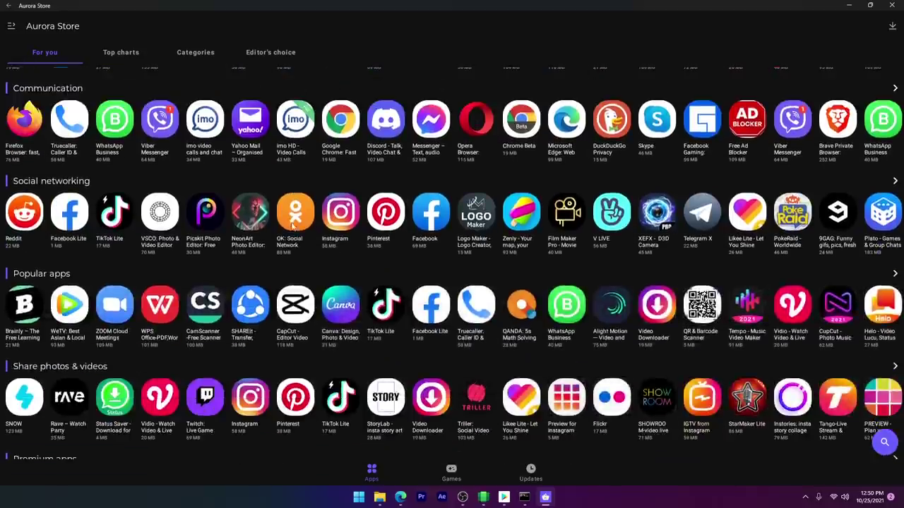
{"action": "scroll", "coordinate": [293, 224], "scroll_direction": "down", "scroll_amount": 1}
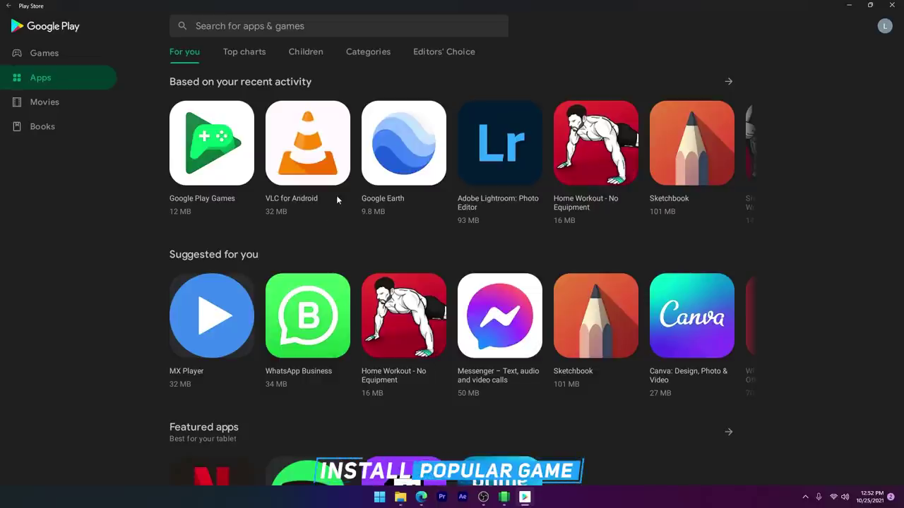
Step: Copy the TapTap Global APK from Downloads and paste it into C:\adb\platform-tools
{"action": "left_click", "coordinate": [848, 7]}
{"action": "key", "text": "alt+Tab"}
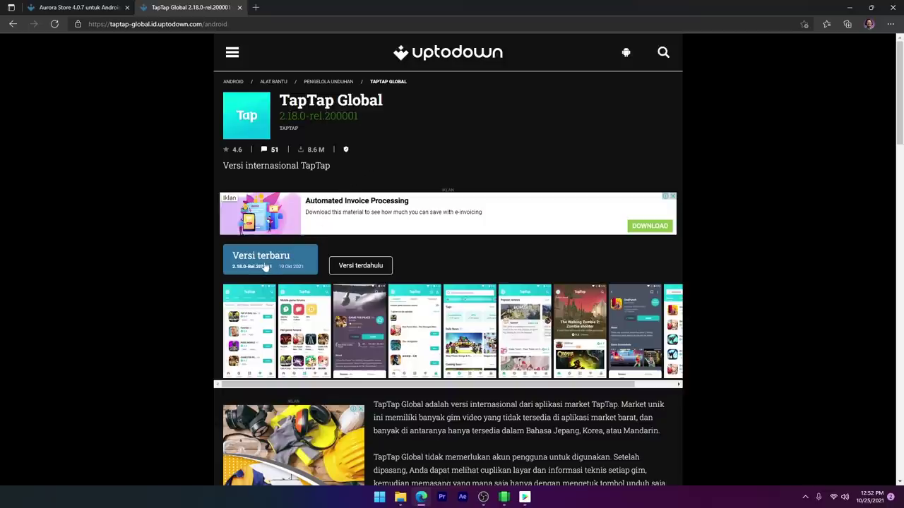
{"action": "key", "text": "alt+Tab"}
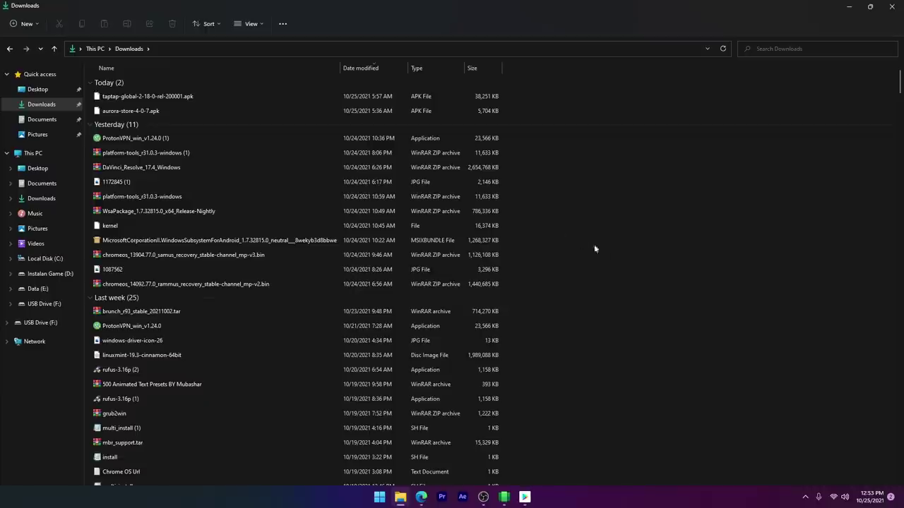
{"action": "right_click", "coordinate": [172, 96]}
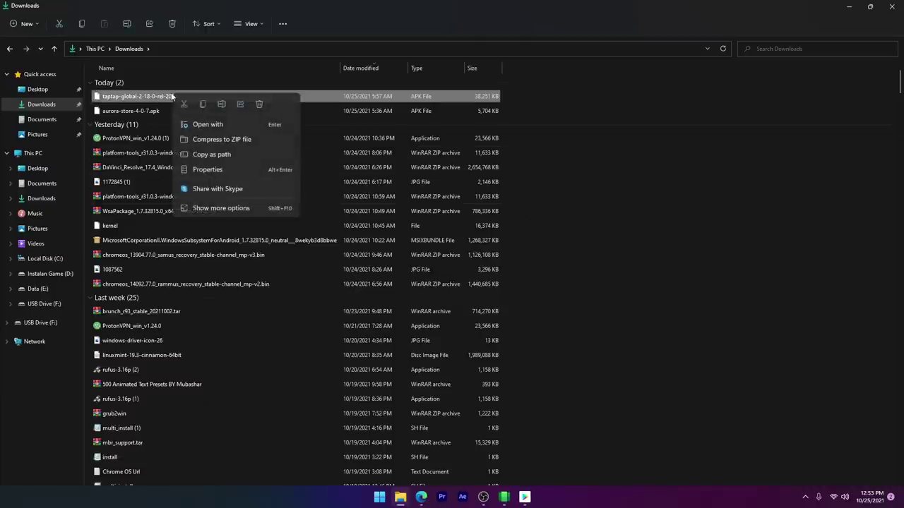
{"action": "left_click", "coordinate": [202, 105]}
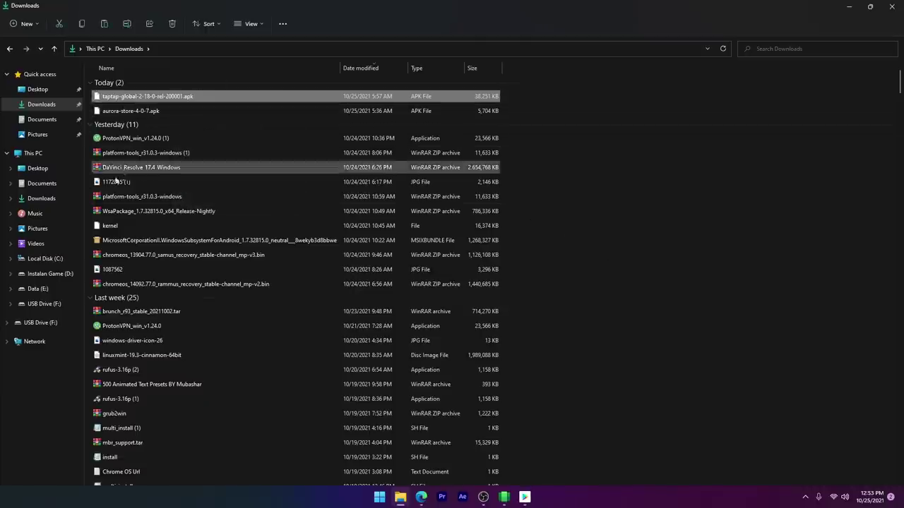
{"action": "left_click", "coordinate": [46, 260]}
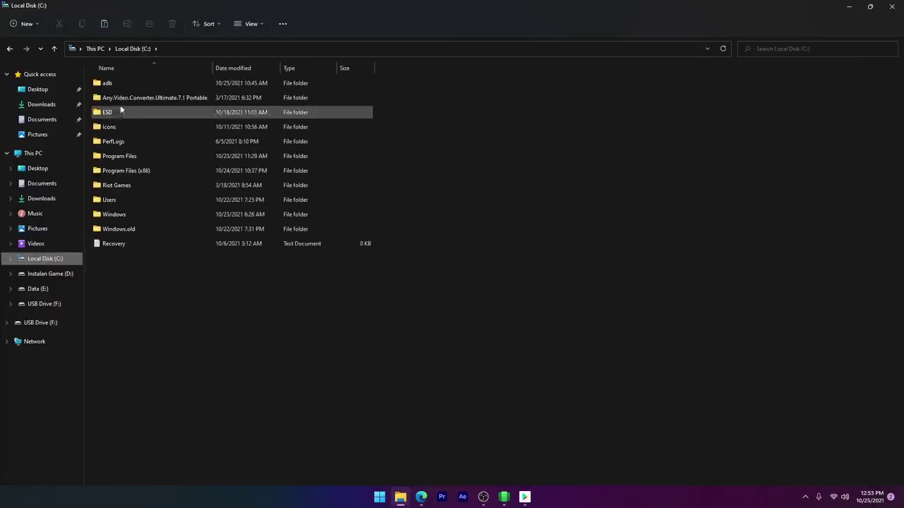
{"action": "double_click", "coordinate": [116, 86]}
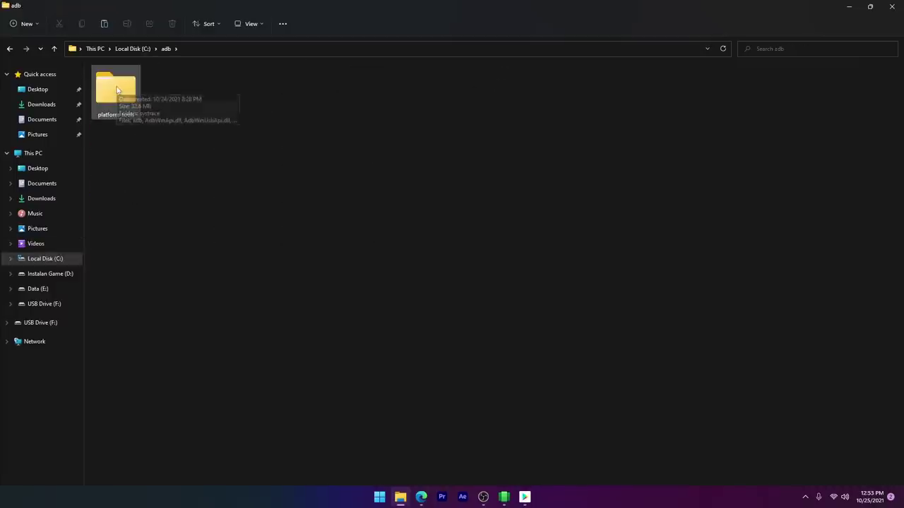
{"action": "double_click", "coordinate": [113, 87]}
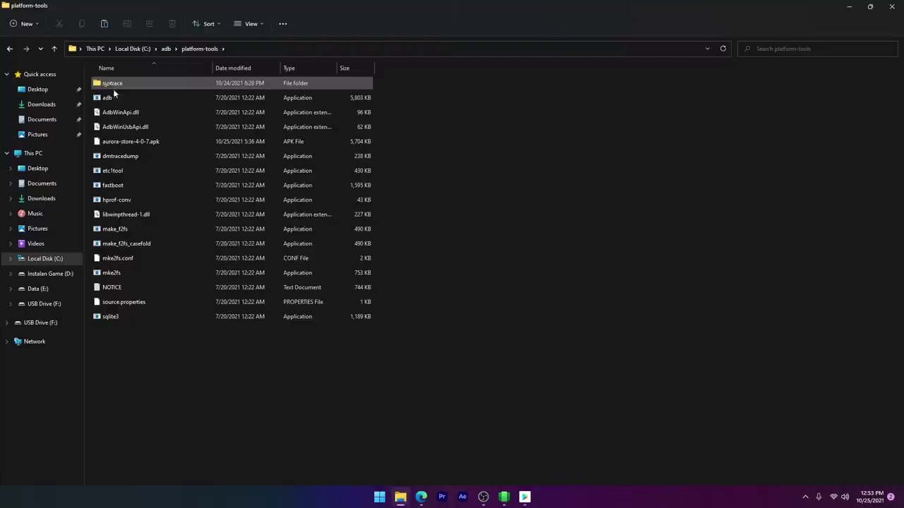
{"action": "right_click", "coordinate": [143, 368]}
{"action": "left_click", "coordinate": [155, 380]}
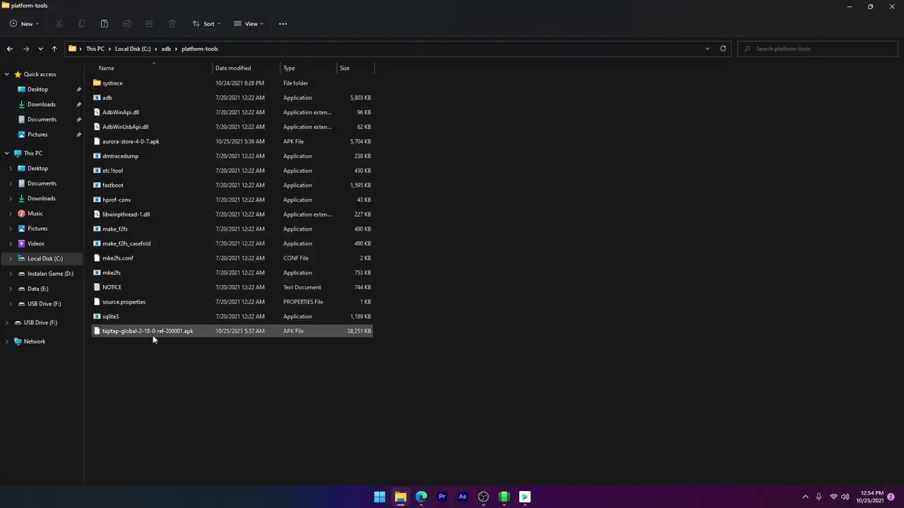
Step: Copy the TapTap APK's full path and open a Command Prompt in platform-tools using cmd
{"action": "left_click", "coordinate": [127, 143]}
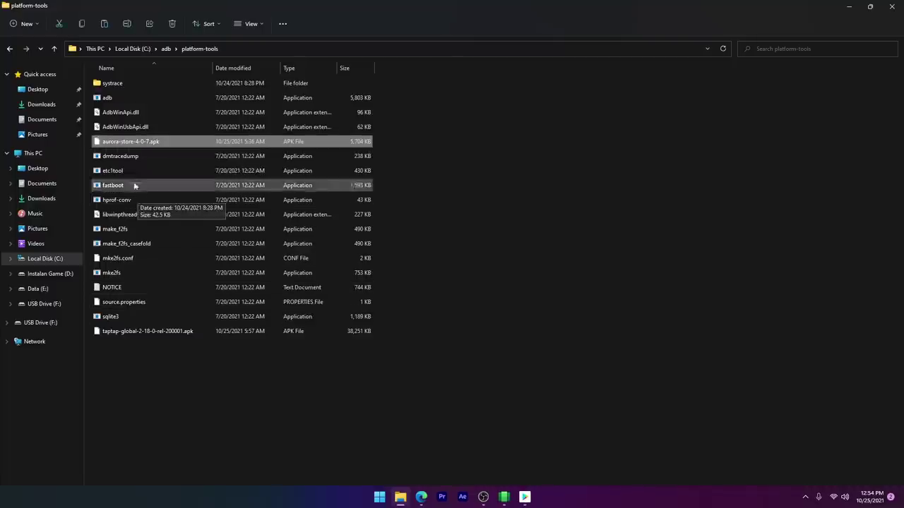
{"action": "right_click", "coordinate": [148, 332]}
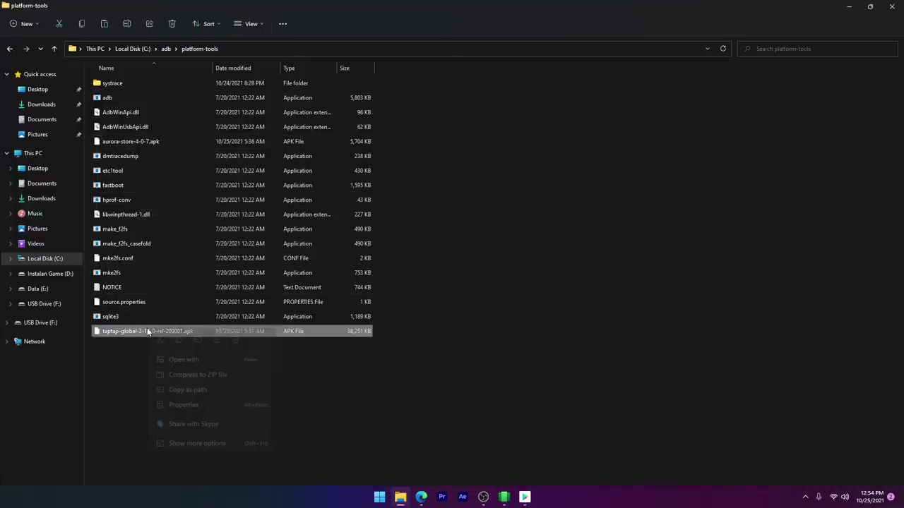
{"action": "left_click", "coordinate": [201, 390]}
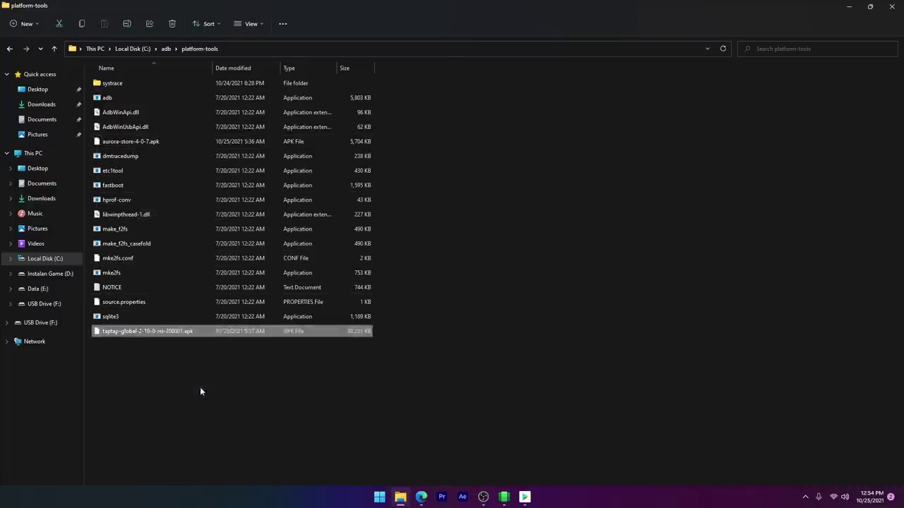
{"action": "right_click", "coordinate": [134, 50]}
{"action": "left_click", "coordinate": [154, 74]}
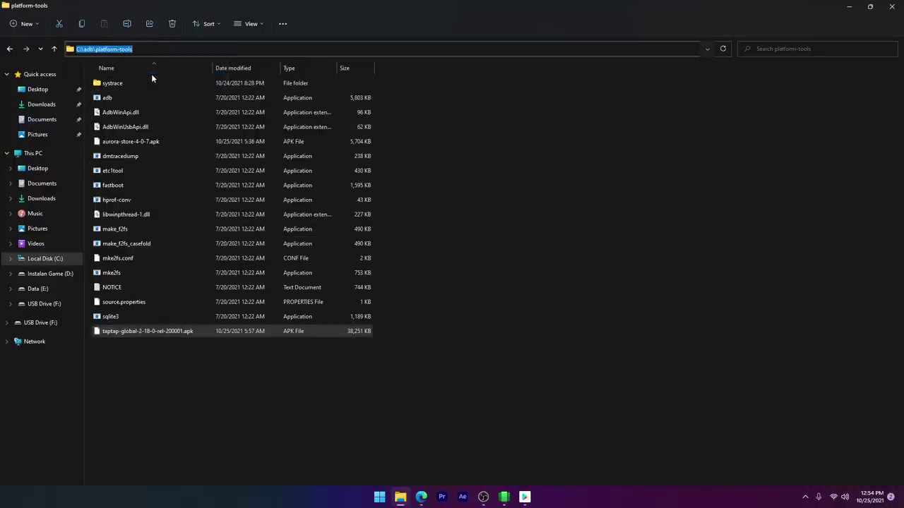
{"action": "type", "text": "cmd"}
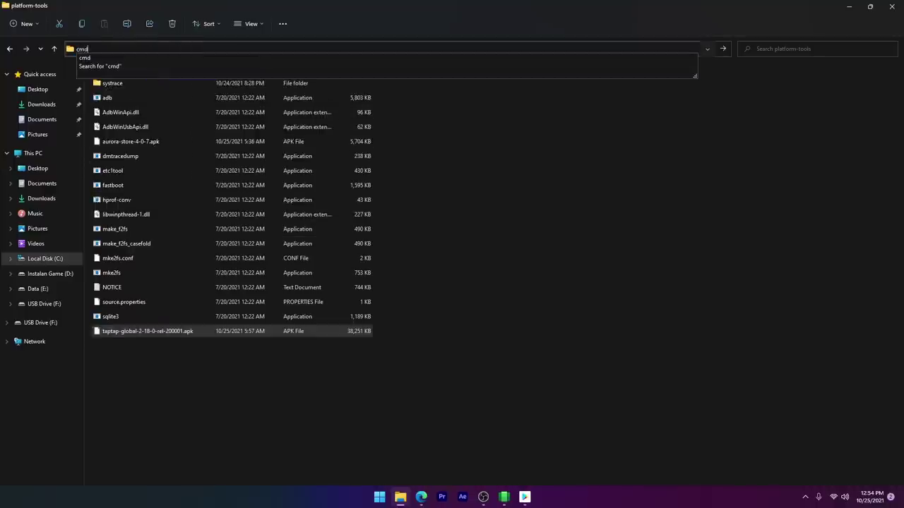
{"action": "key", "text": "Return"}
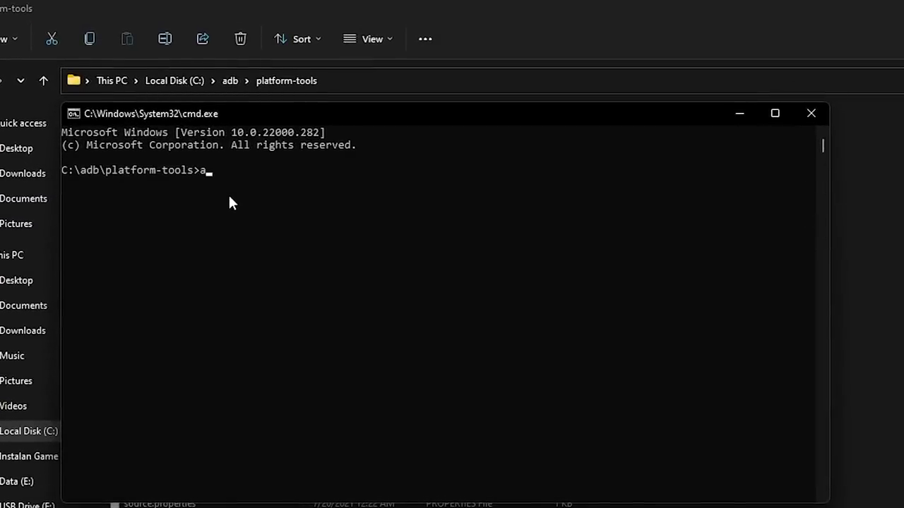
Step: Install the TapTap APK with adb install, then launch TapTap from Start search
{"action": "type", "text": "adb install"}
{"action": "key", "text": "ctrl+v"}
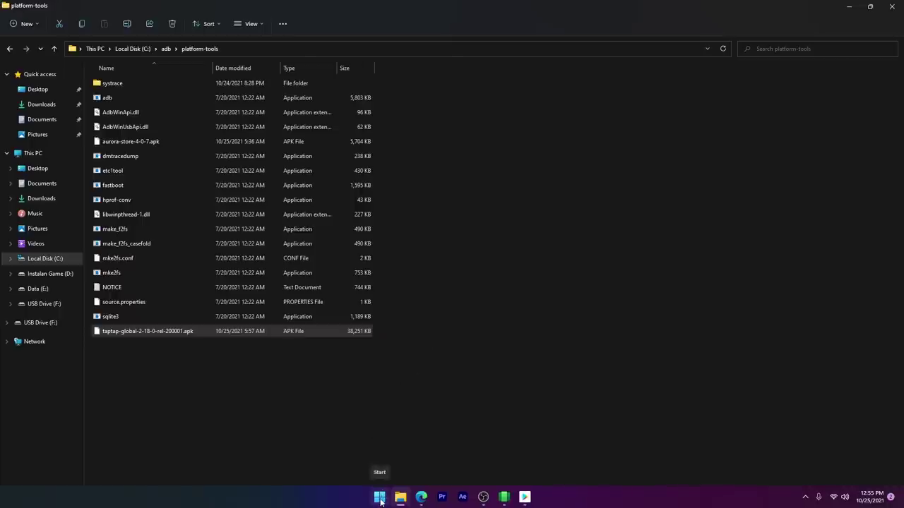
{"action": "left_click", "coordinate": [380, 498]}
{"action": "type", "text": "t"}
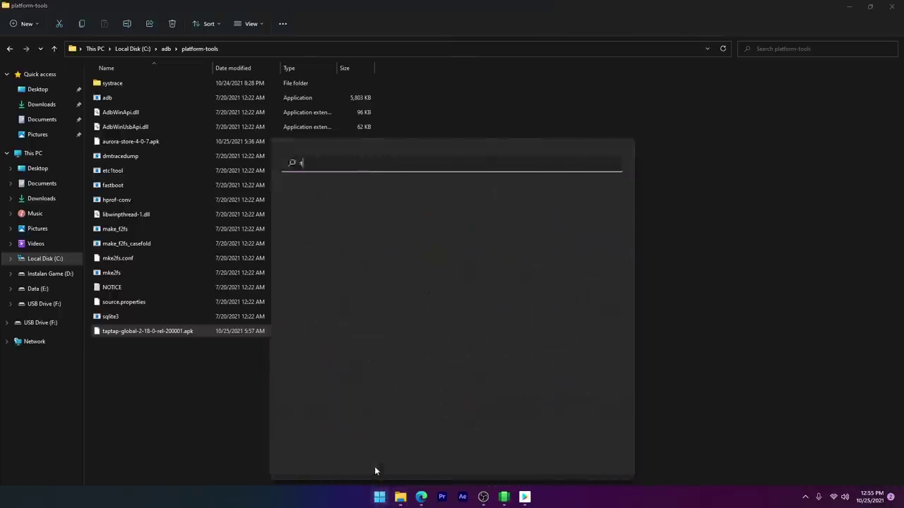
{"action": "type", "text": "apTap"}
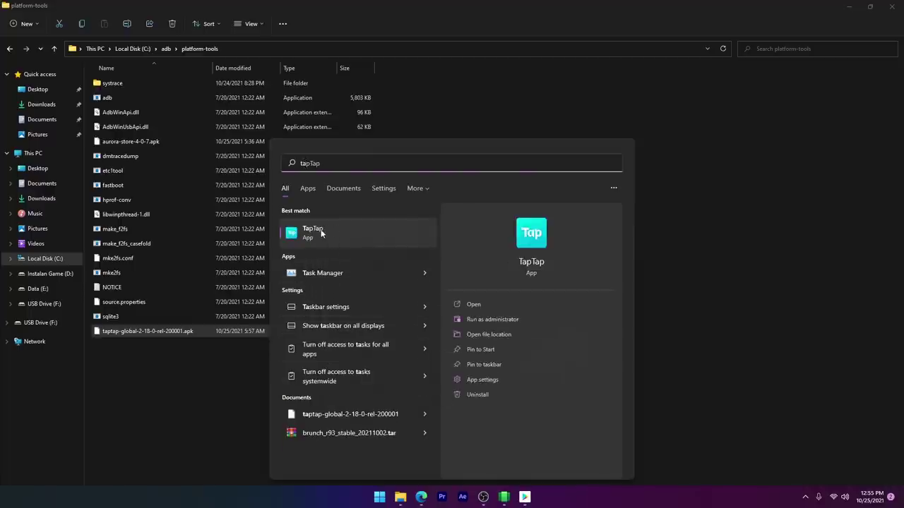
{"action": "left_click", "coordinate": [320, 234]}
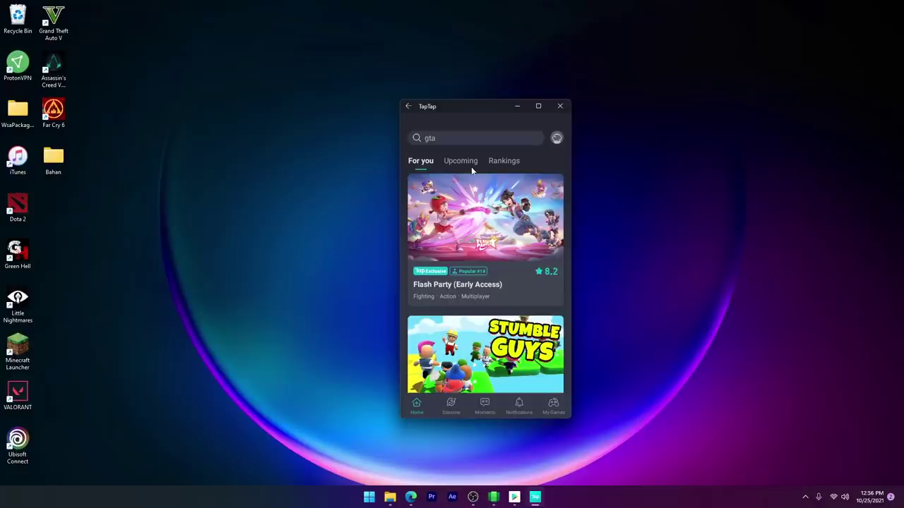
Step: Scroll down through TapTap's For you game feed
{"action": "scroll", "coordinate": [472, 169], "scroll_direction": "down", "scroll_amount": 3}
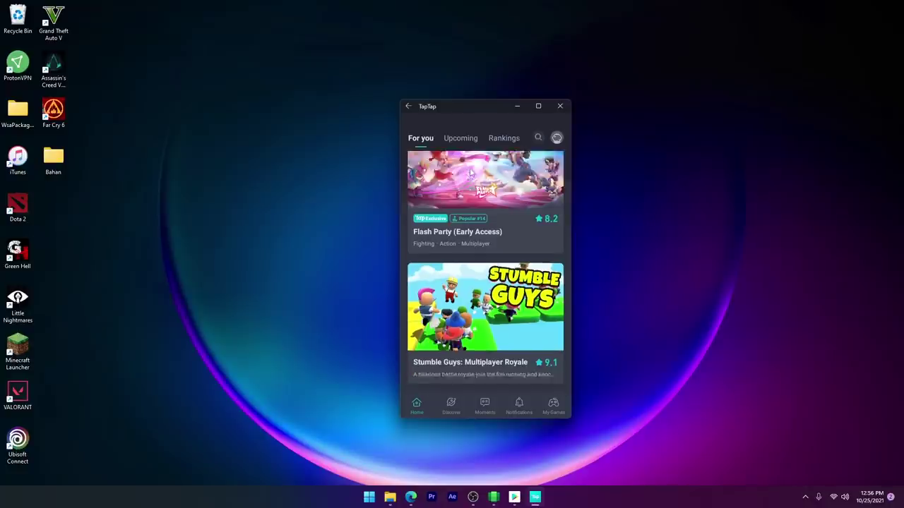
{"action": "scroll", "coordinate": [470, 172], "scroll_direction": "down", "scroll_amount": 5}
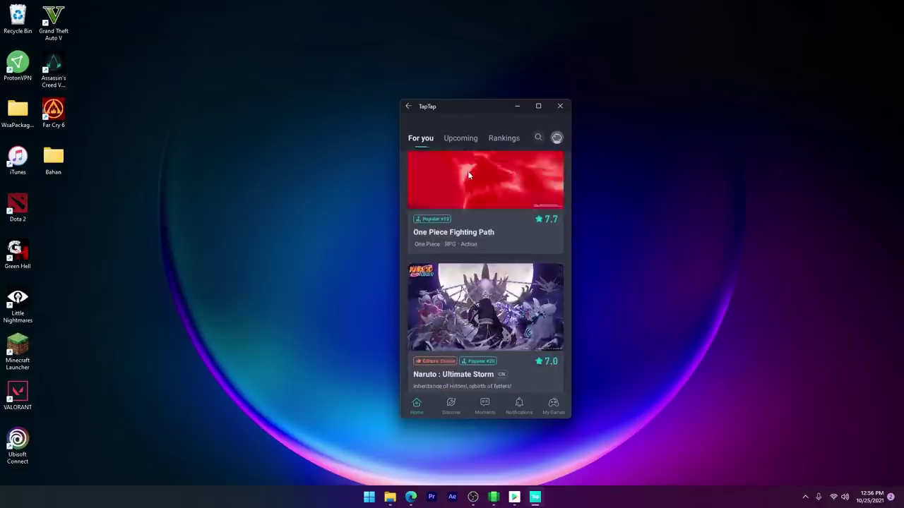
{"action": "scroll", "coordinate": [466, 184], "scroll_direction": "down", "scroll_amount": 3}
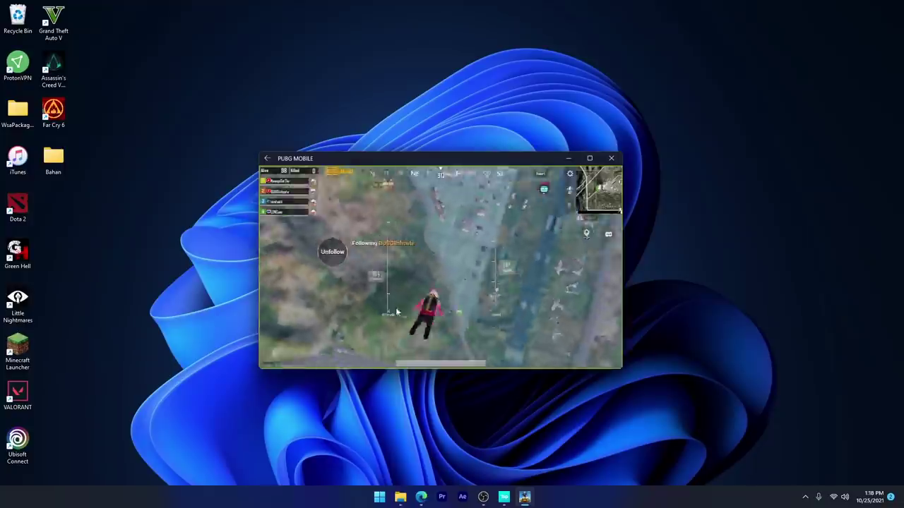